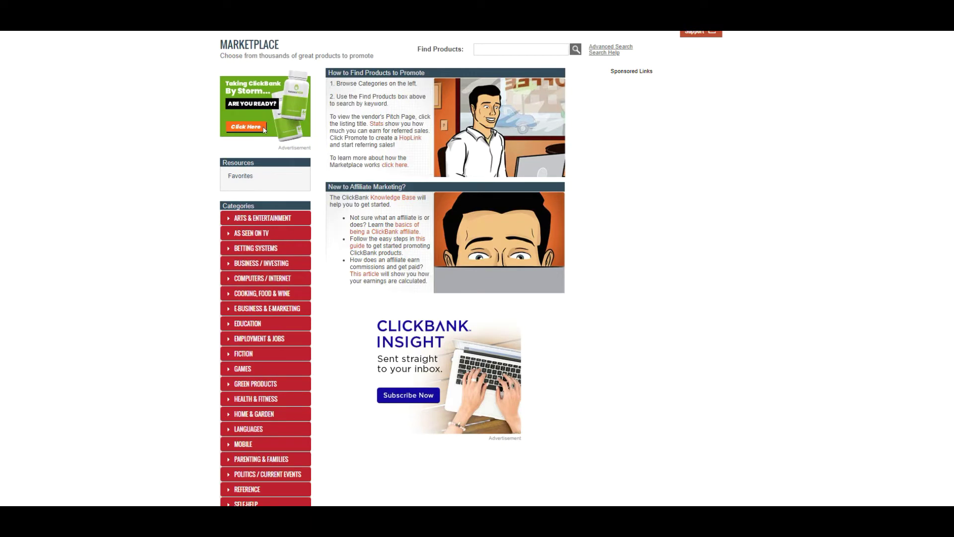
Open the Parenting & Families category in the ClickBank marketplace and look through its product listings.
scroll(392, 269, down, 2)
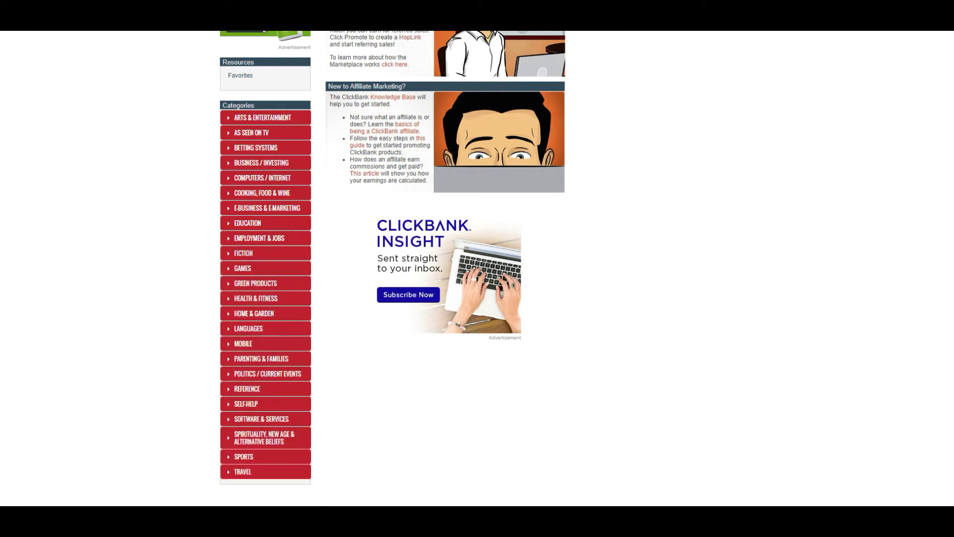
scroll(393, 268, down, 1)
scroll(393, 268, down, 1)
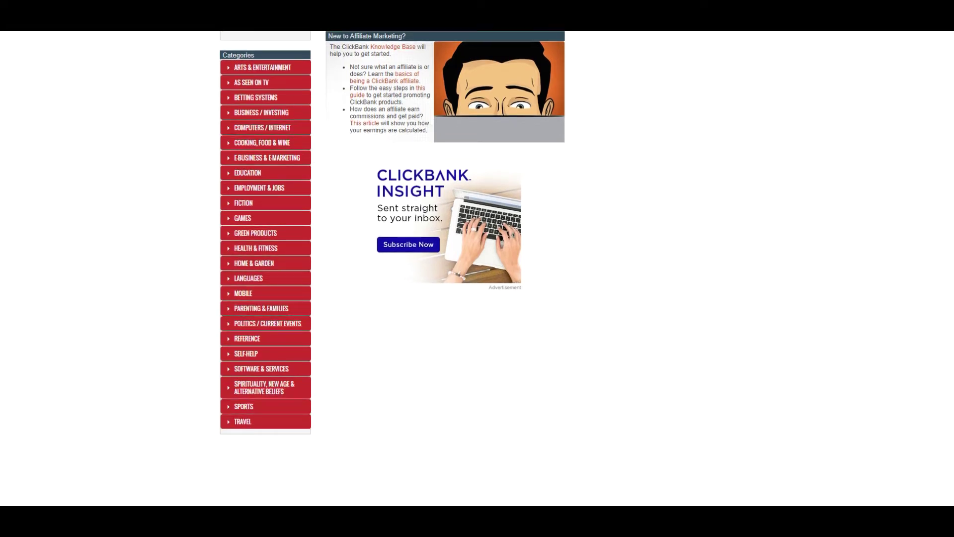
mouse_move(261, 308)
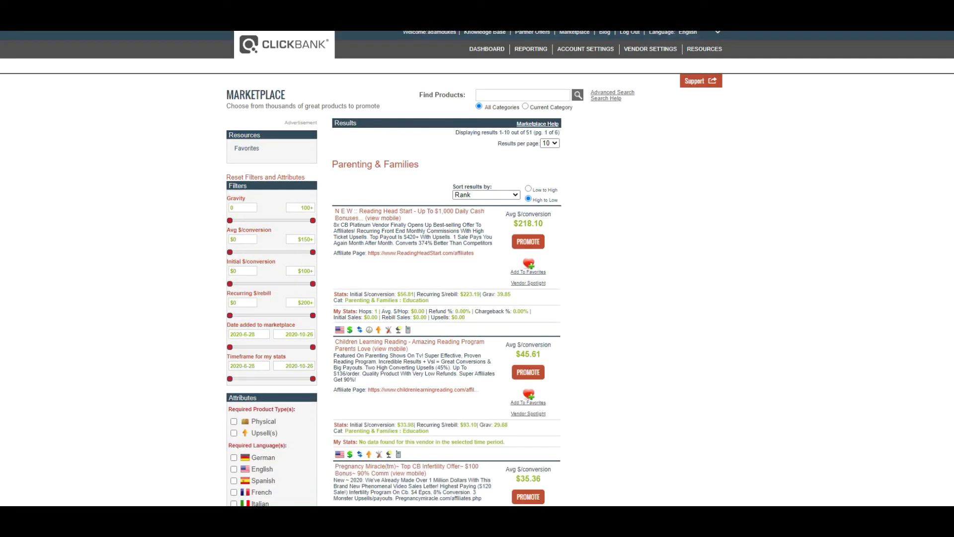
scroll(477, 269, down, 2)
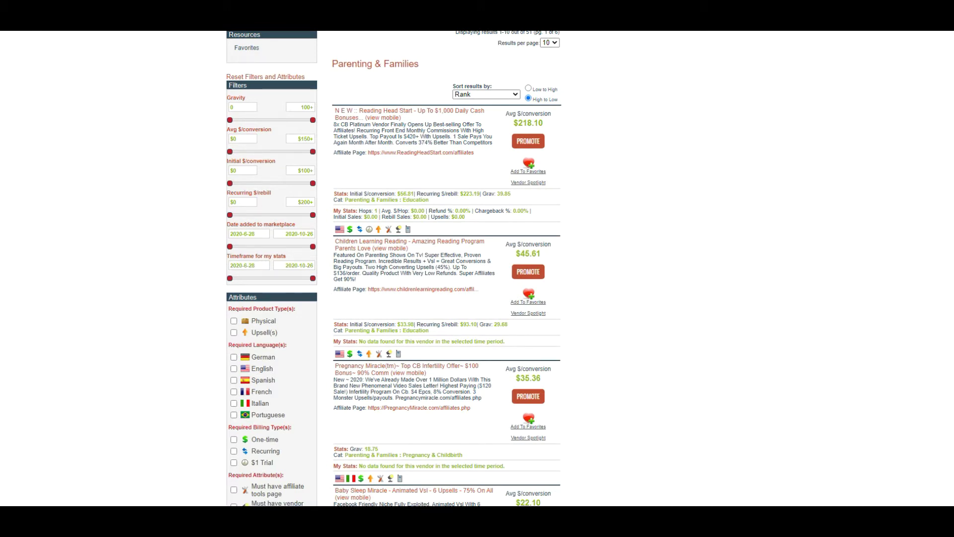
scroll(477, 268, up, 2)
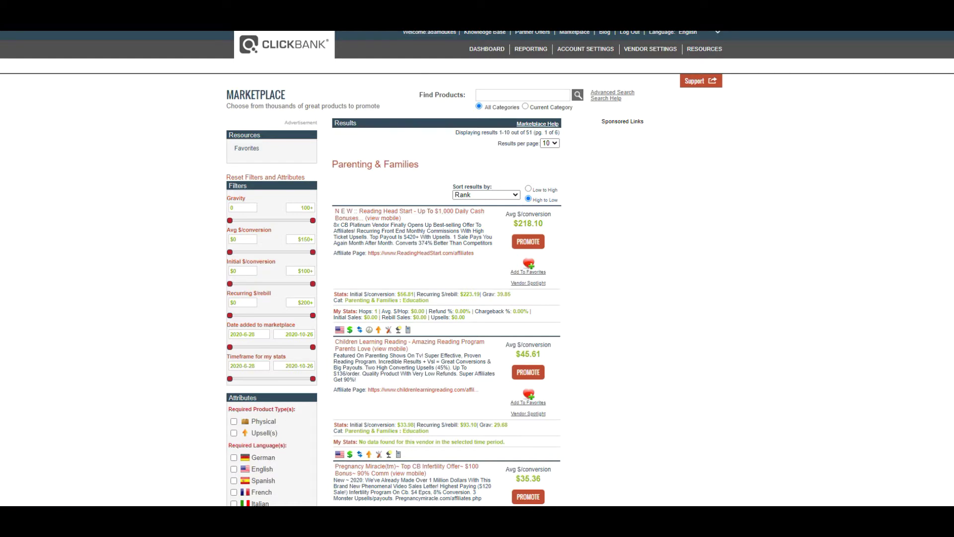
Search the marketplace for "baby sleep miracle" across all categories.
double_click(519, 226)
click(498, 95)
text(baby)
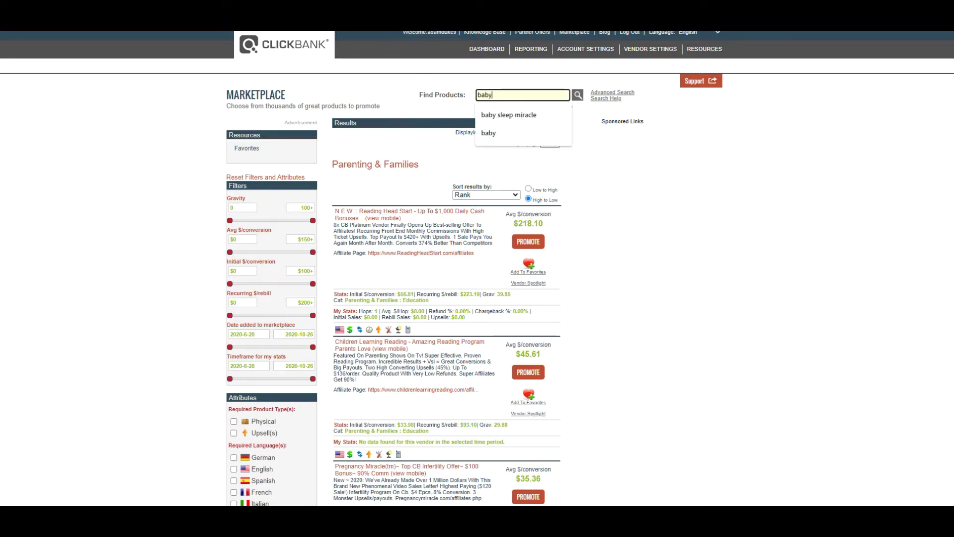
key(Down)
key(Return)
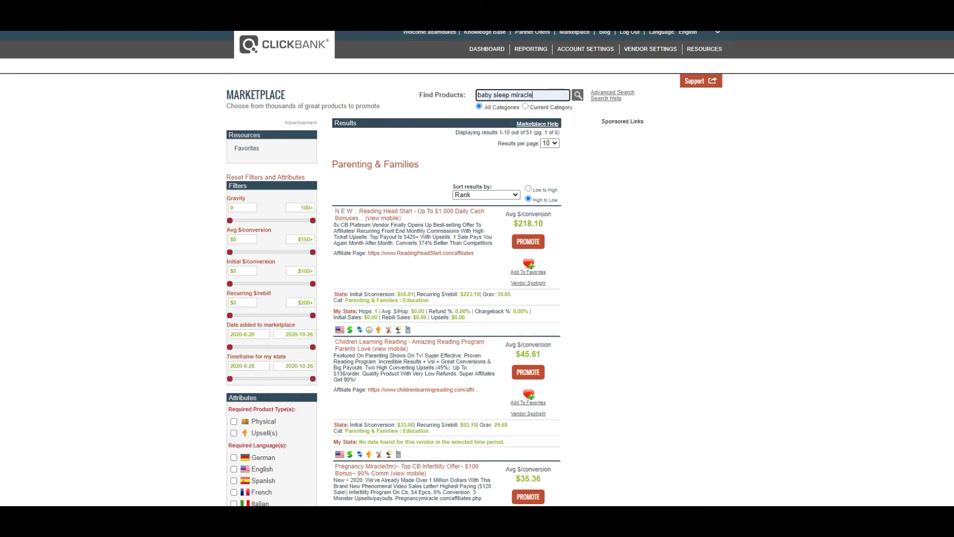
key(Return)
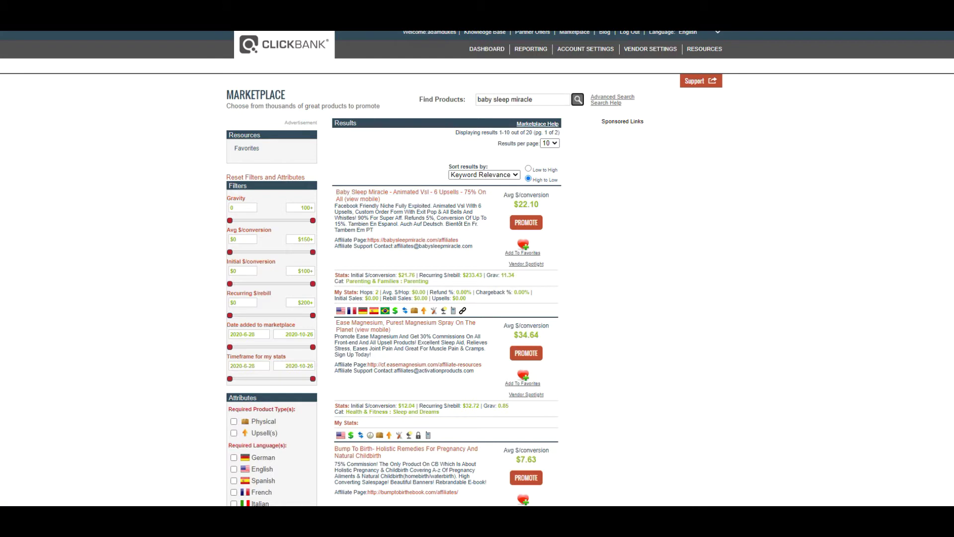
Examine the Baby Sleep Miracle listing's average earnings per conversion and affiliate page link, and look through the other search results.
drag(519, 204, 539, 204)
drag(334, 239, 367, 240)
scroll(477, 268, down, 1)
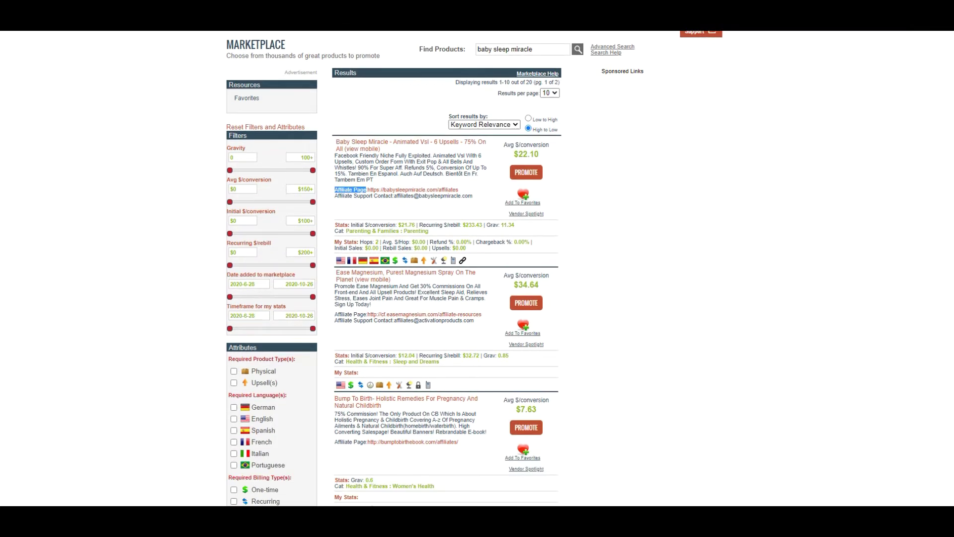
scroll(477, 268, down, 3)
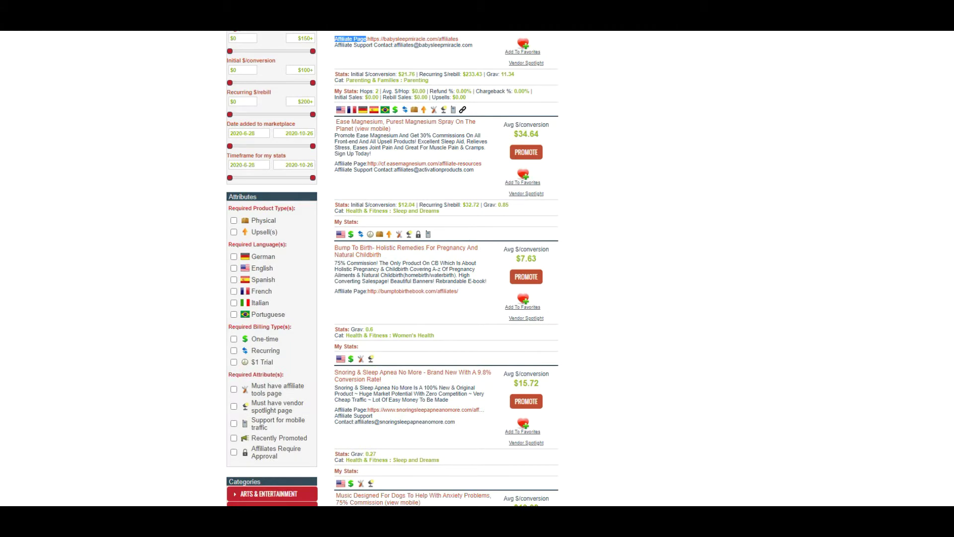
scroll(477, 269, down, 4)
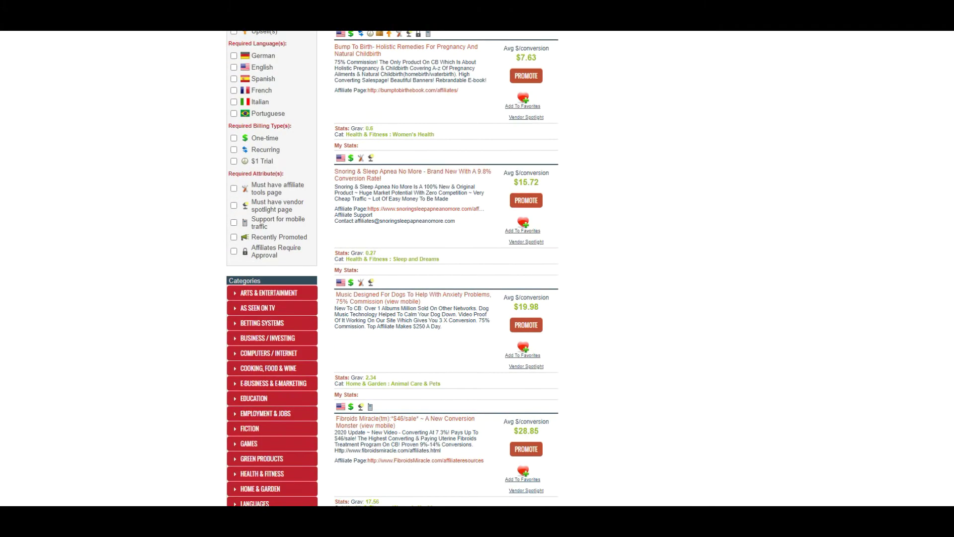
scroll(477, 268, down, 1)
scroll(477, 269, up, 8)
scroll(478, 268, up, 2)
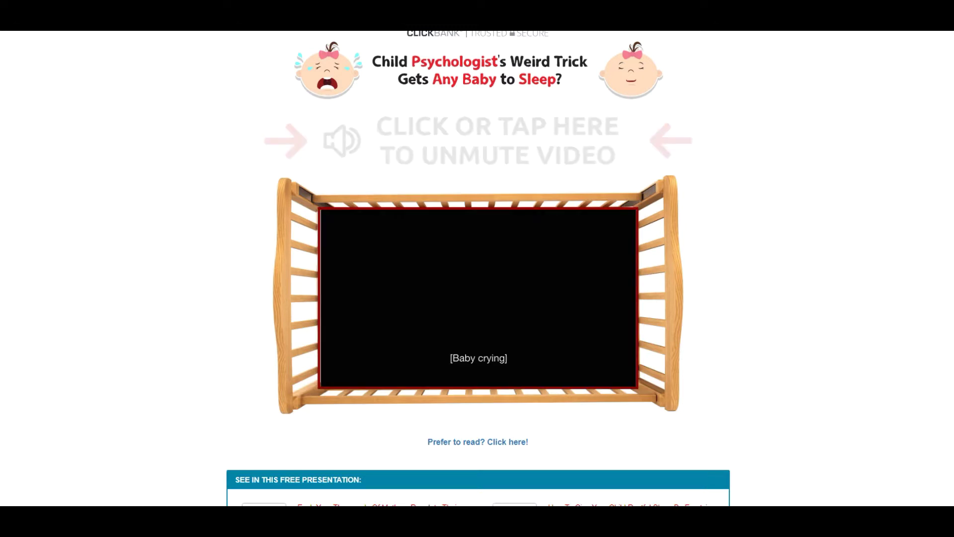
View the Baby Sleep Miracle sales page and review the market demographic charts in its Affiliate Resource Center.
scroll(477, 268, down, 2)
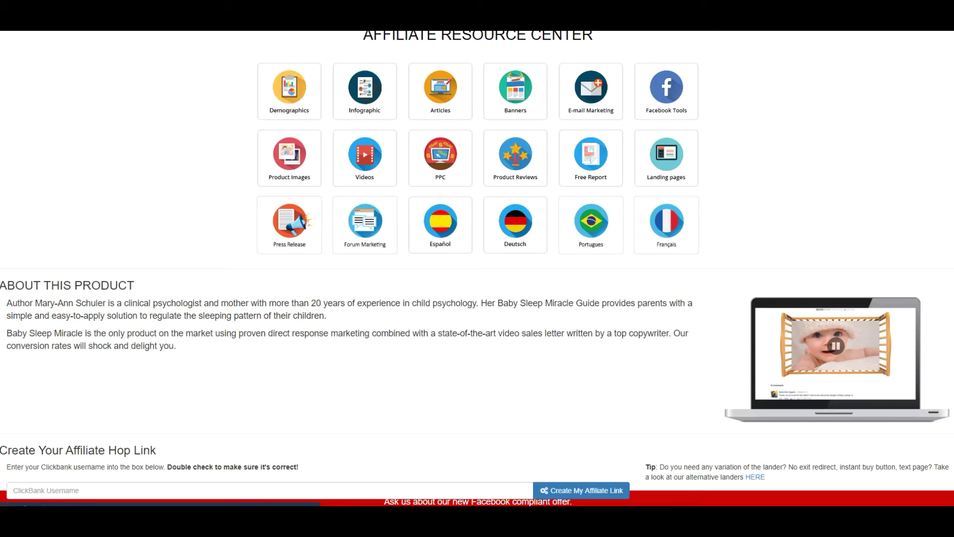
click(290, 91)
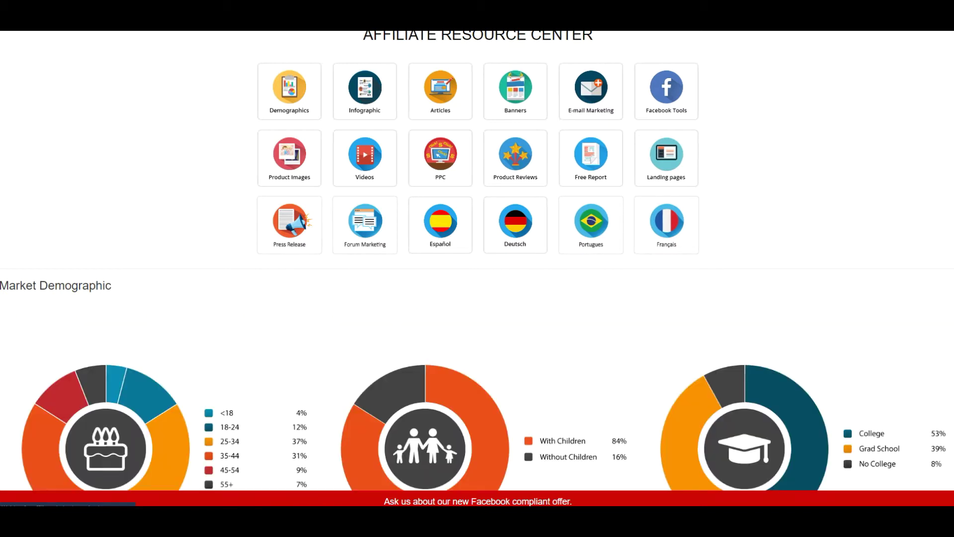
scroll(478, 269, down, 3)
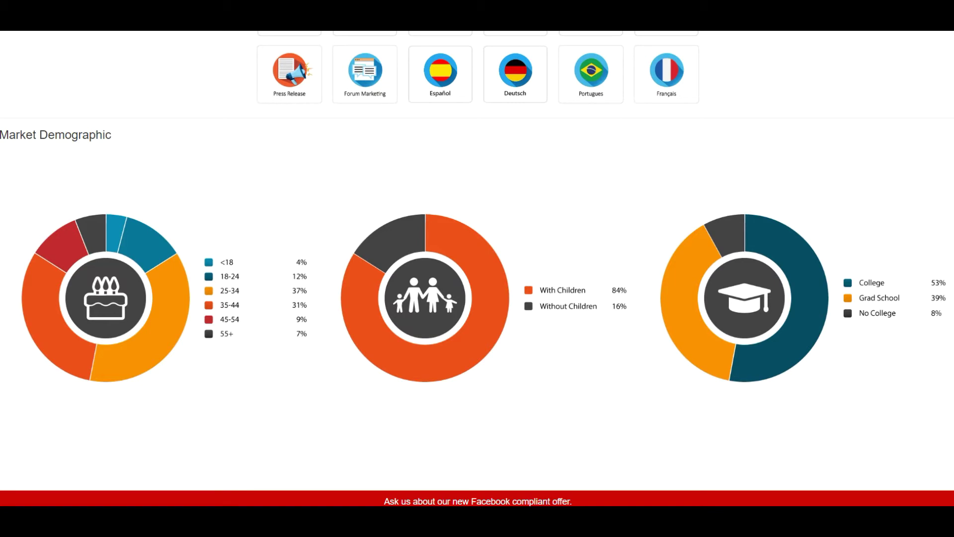
scroll(477, 259, down, 6)
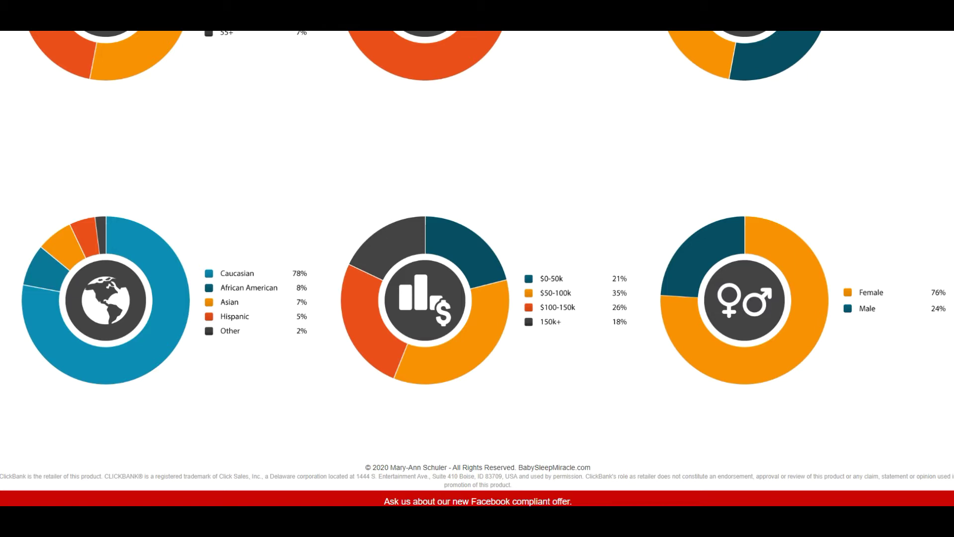
scroll(477, 258, up, 9)
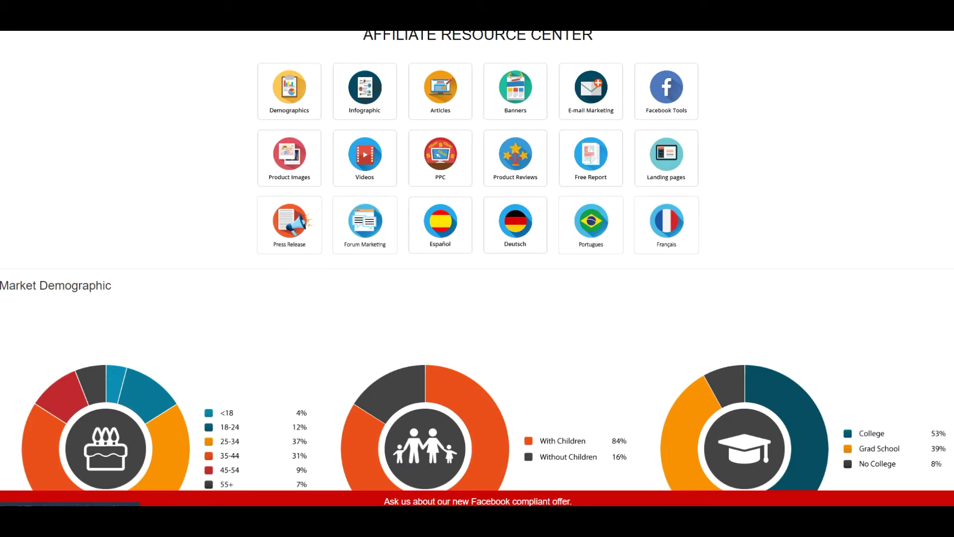
Open the Articles section of the Affiliate Resource Center and bring the first article into view.
click(440, 99)
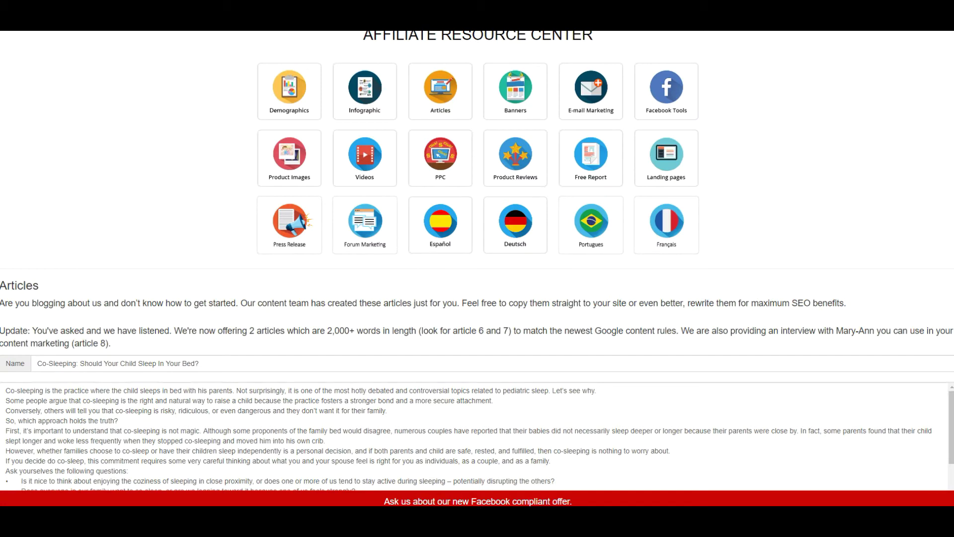
scroll(477, 268, down, 2)
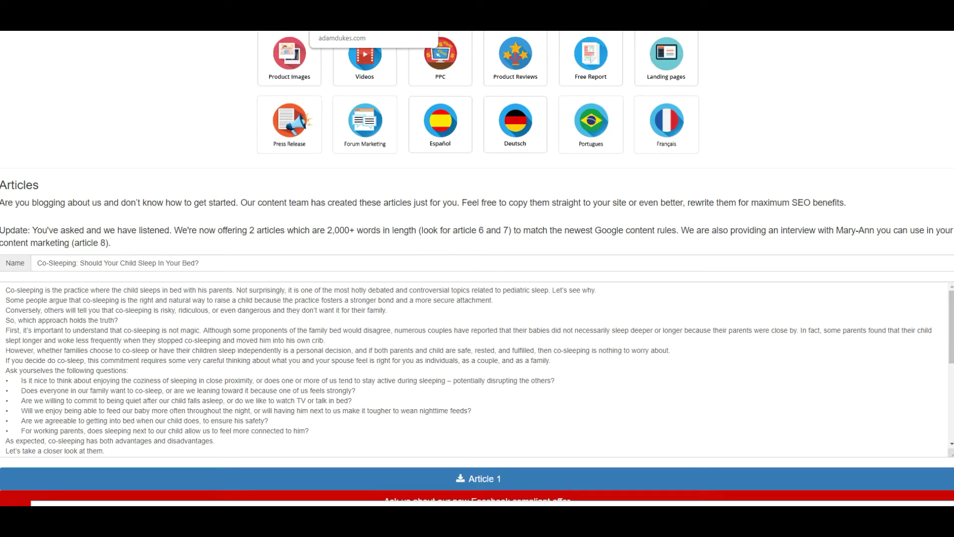
Switch to the WordPress Add Plugins page and look at the PixelYourSite plugin details.
click(374, 10)
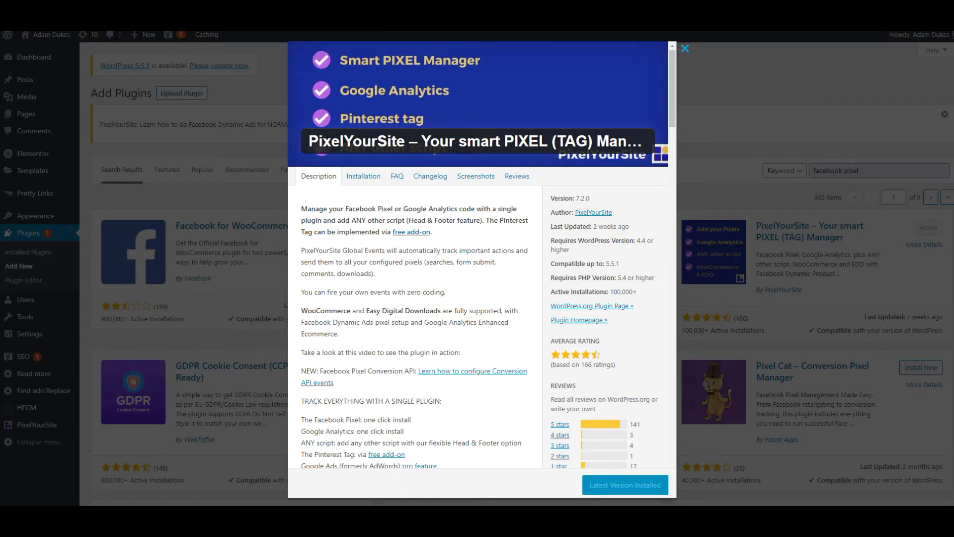
drag(308, 141, 406, 141)
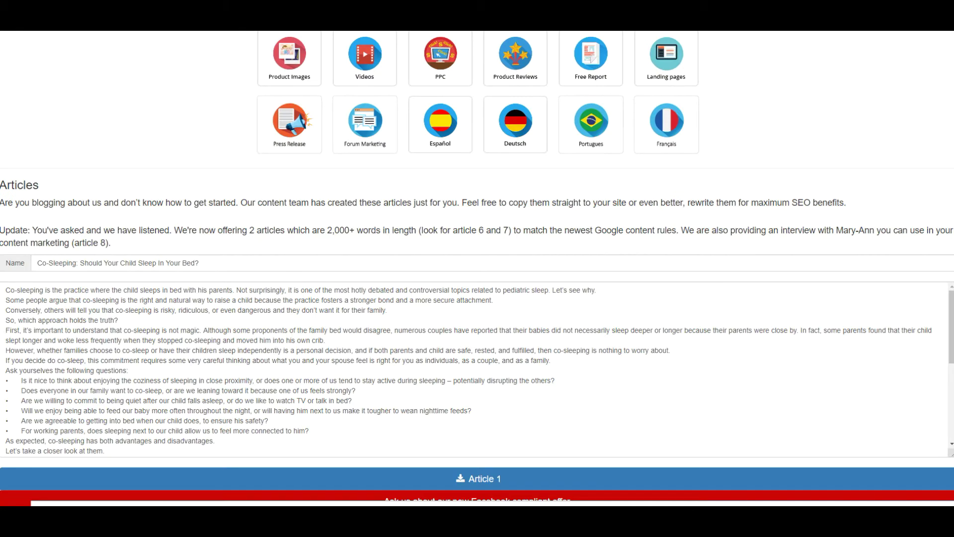
Return to the affiliate Articles page and read through the first co-sleeping article and the ones below it.
scroll(477, 271, down, 1)
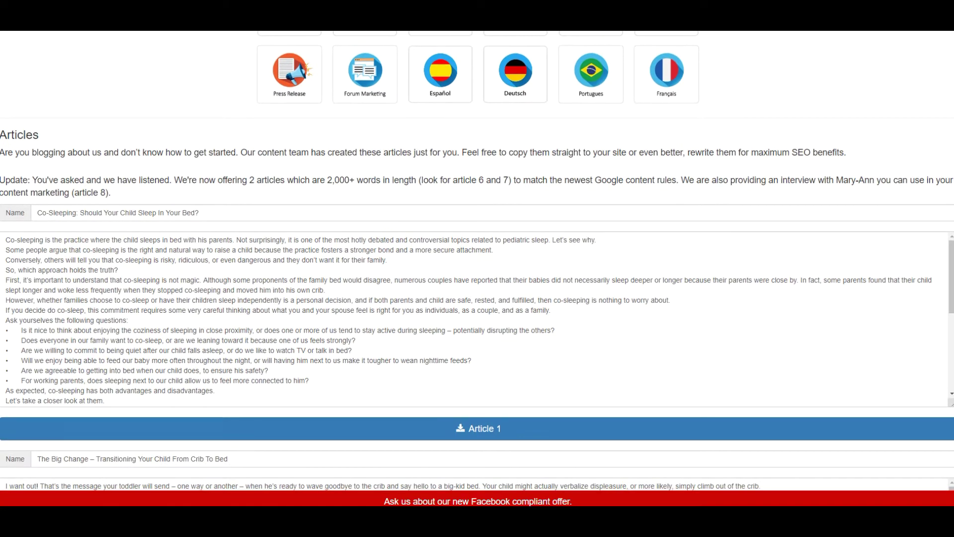
scroll(477, 318, down, 10)
scroll(477, 268, down, 12)
scroll(478, 269, up, 4)
scroll(477, 268, up, 10)
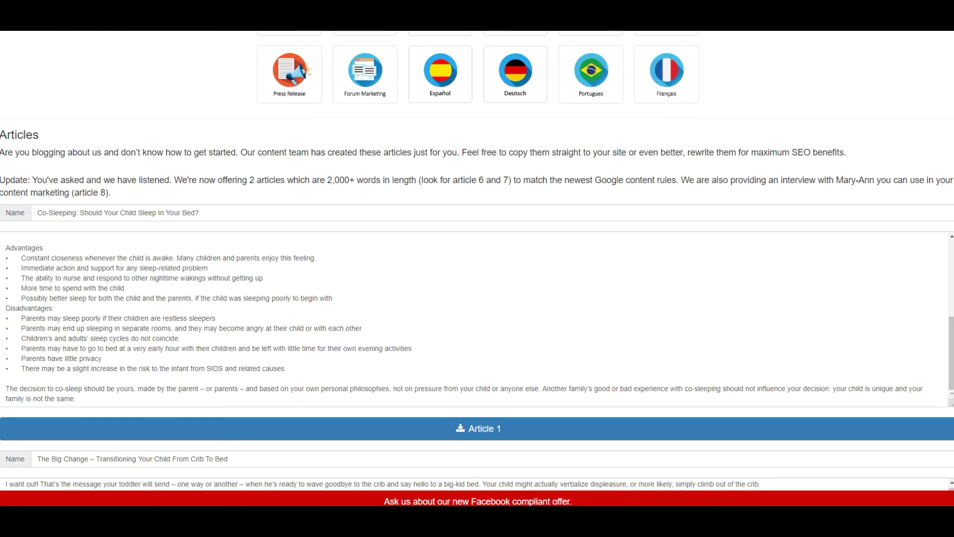
Copy the article title "Co-Sleeping: Should Your Child Sleep In Your Bed?" and its full text into a new WordPress post.
click(216, 212)
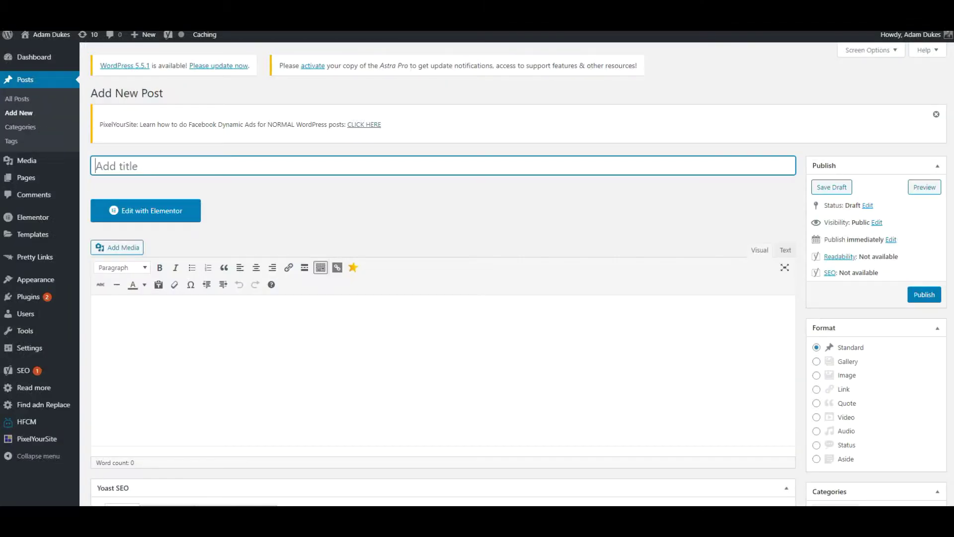
text(Co-Sleeping: Should Your Child Sleep In Your Bed?)
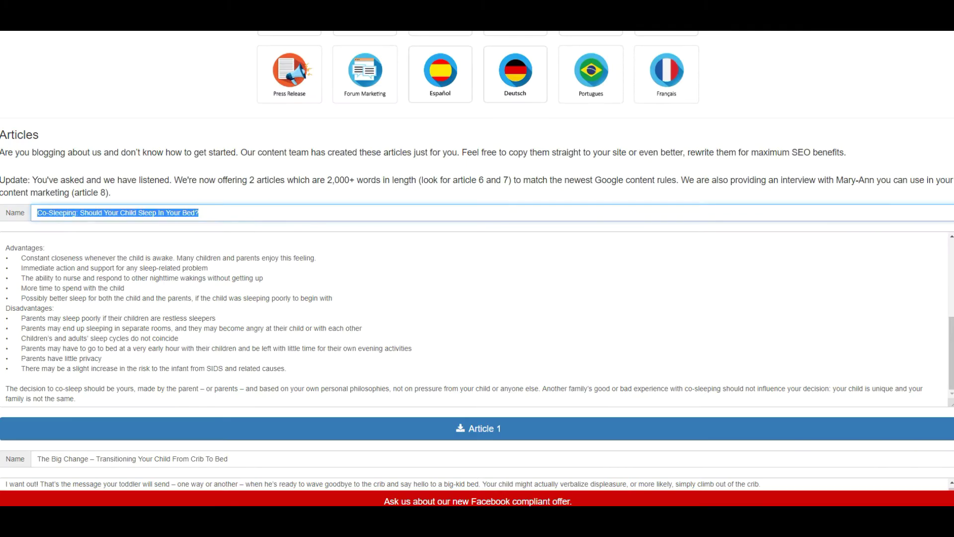
click(6, 238)
key(ctrl+a)
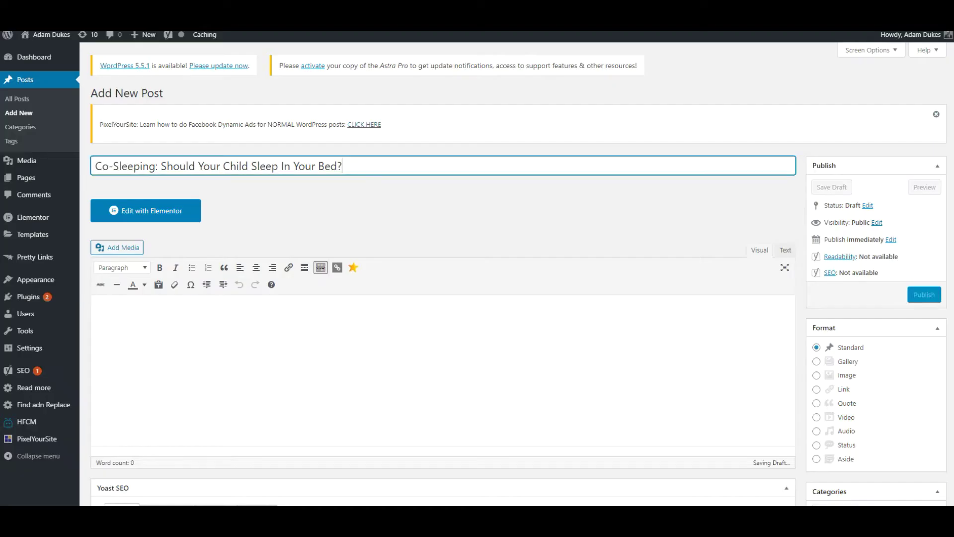
click(211, 325)
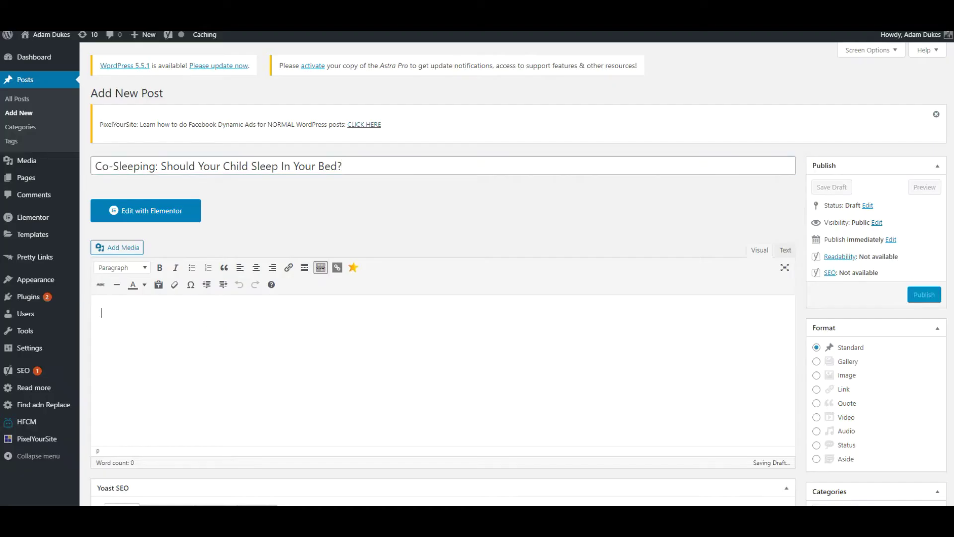
key(ctrl+v)
Turn the first three questions under "Ask yourselves the following questions:" into a bulleted list, removing their pasted bullet characters.
scroll(442, 298, up, 5)
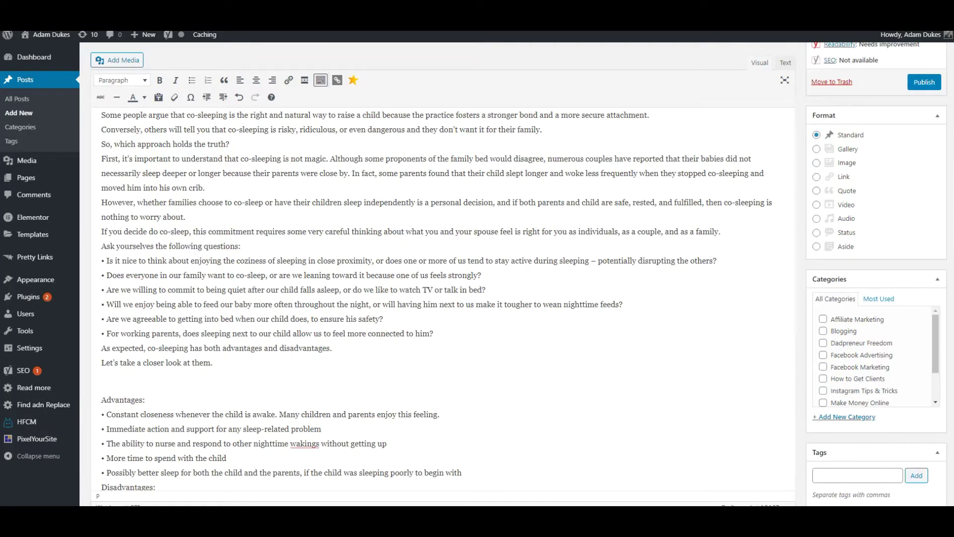
click(249, 297)
key(Return)
key(Down)
click(192, 83)
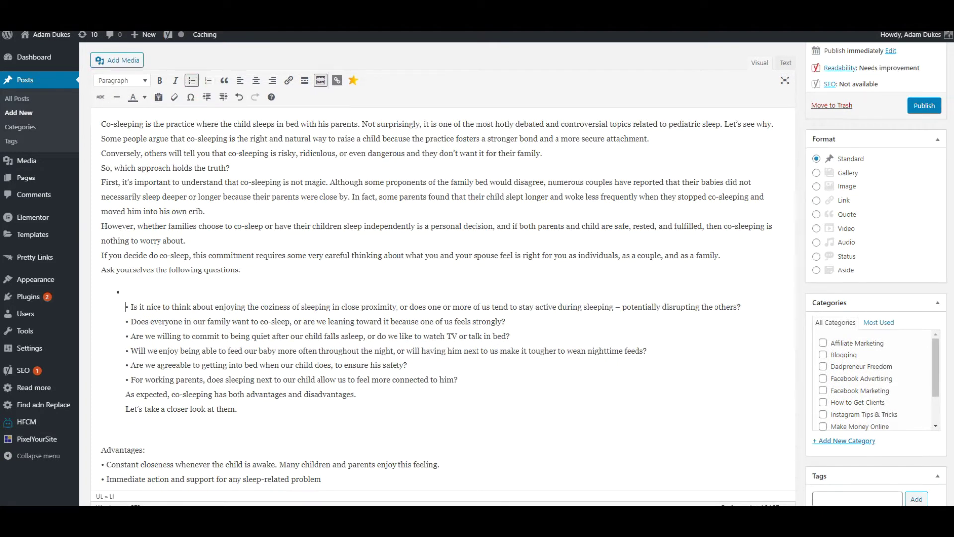
key(BackSpace)
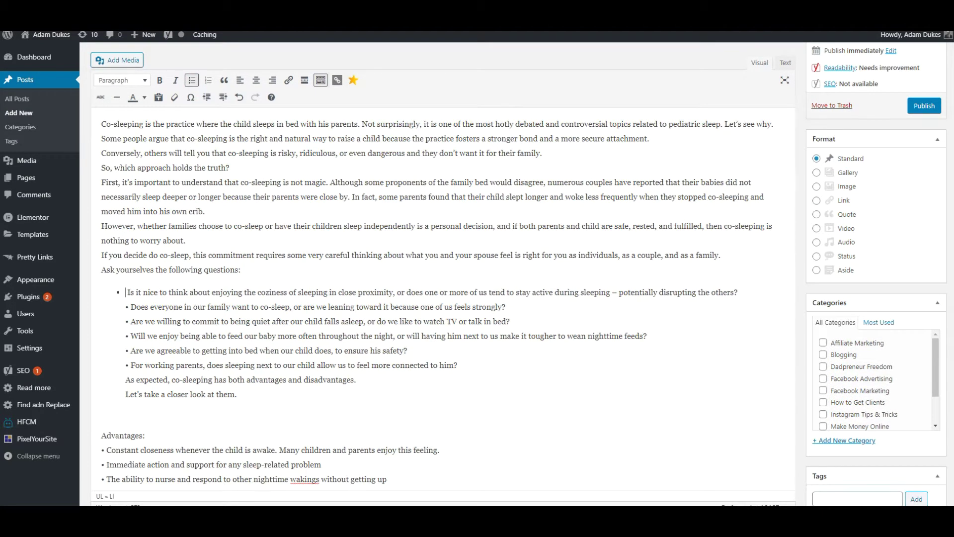
key(Delete)
key(BackSpace)
key(Return)
key(BackSpace)
key(BackSpace)
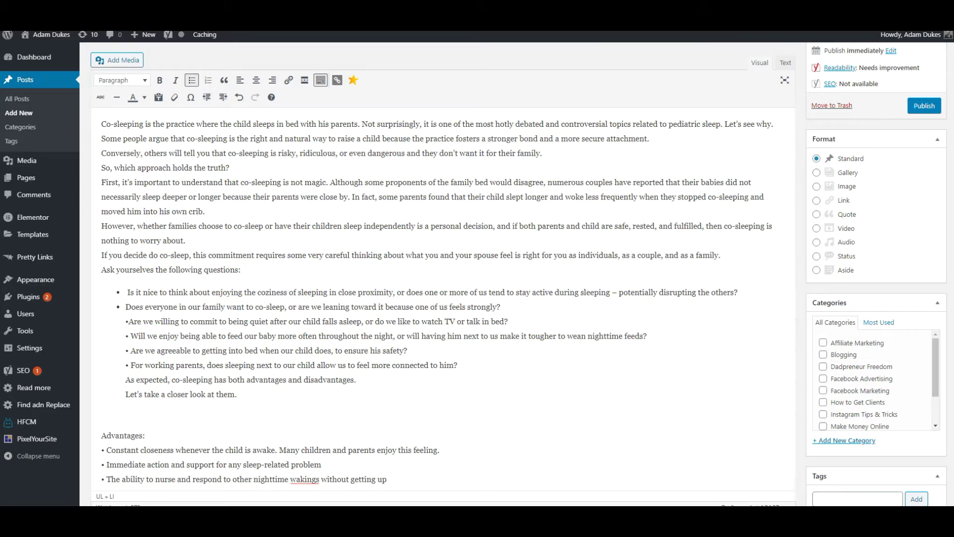
key(BackSpace)
key(Return)
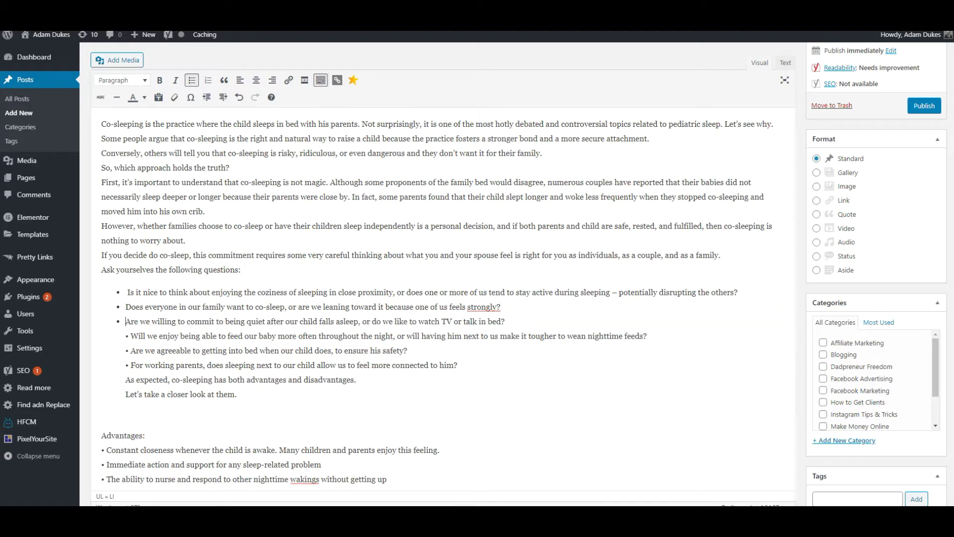
Insert paragraph breaks after "So, which approach holds the truth?" and before the passages starting "However, whether families" and "If you decide".
click(230, 168)
key(Return)
key(Down)
key(Down)
key(Down)
key(Down)
key(Return)
key(Down)
key(Down)
key(Return)
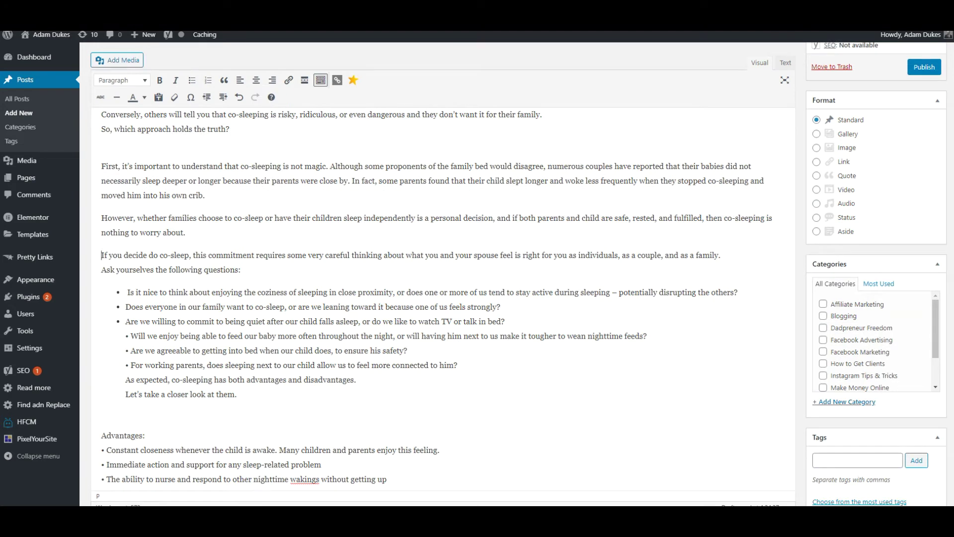
scroll(442, 274, up, 3)
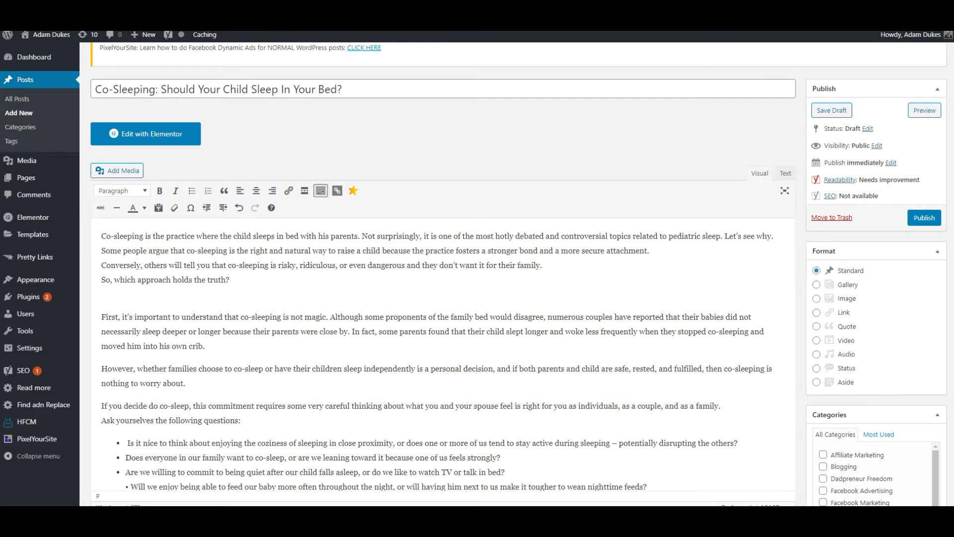
click(121, 190)
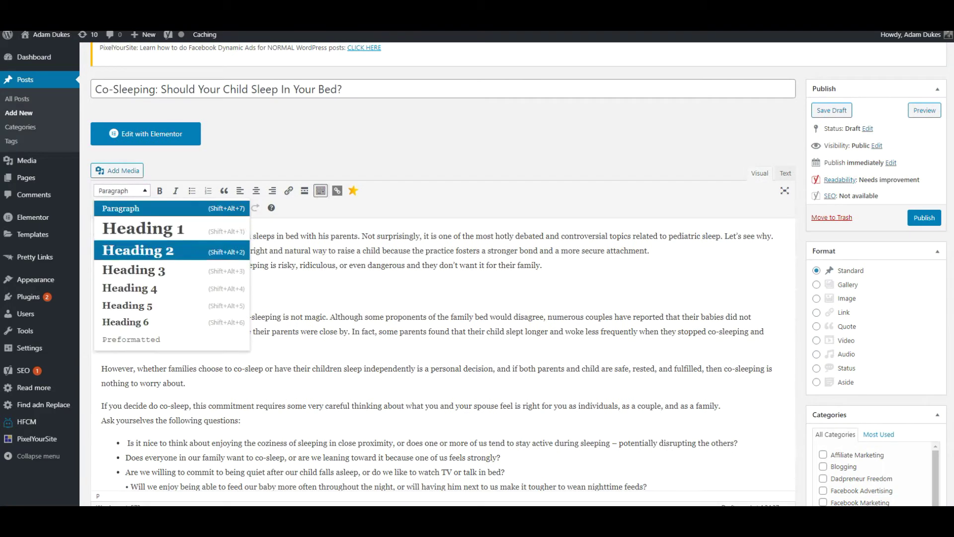
click(341, 292)
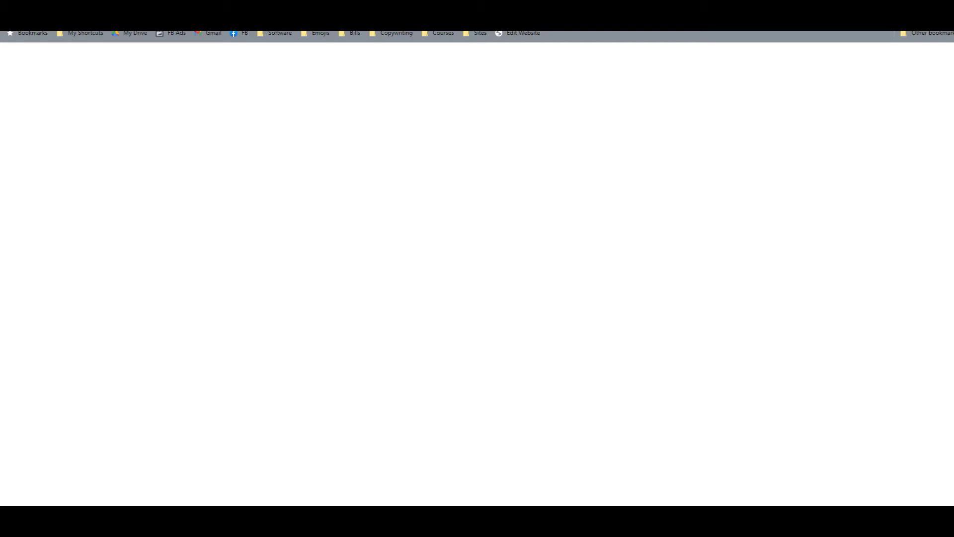
Open the Visual Hunt free stock photo site in a new browser tab and search it for baby images.
click(136, 35)
key(ctrl+t)
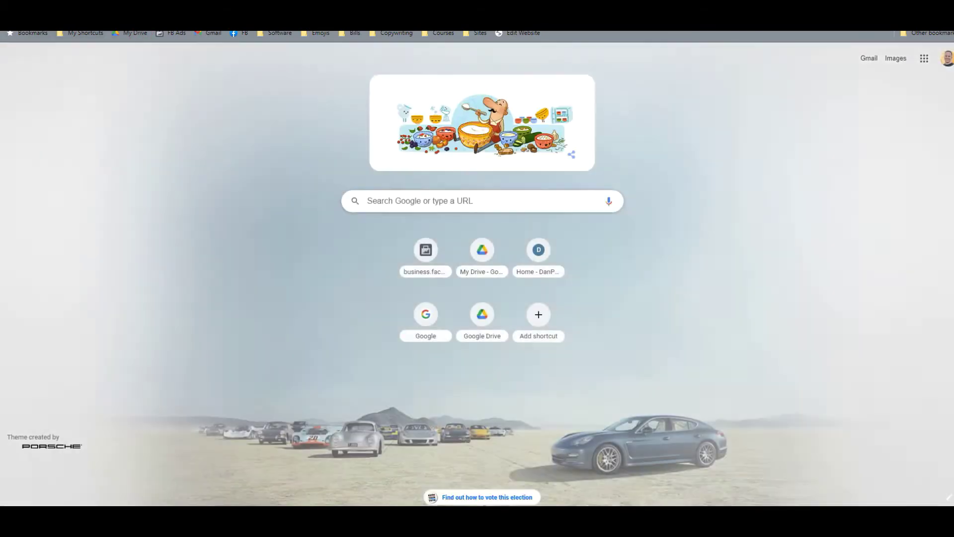
click(86, 34)
mouse_move(87, 129)
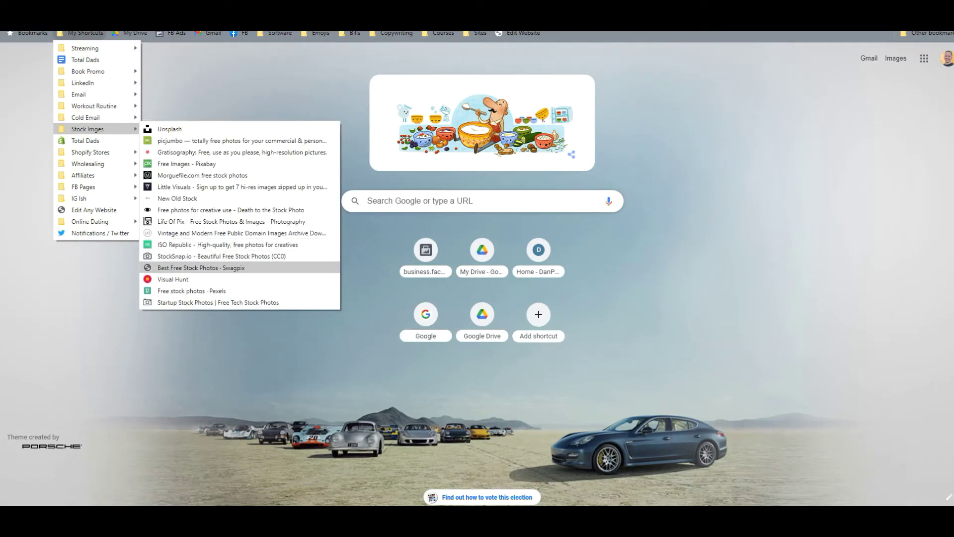
click(192, 279)
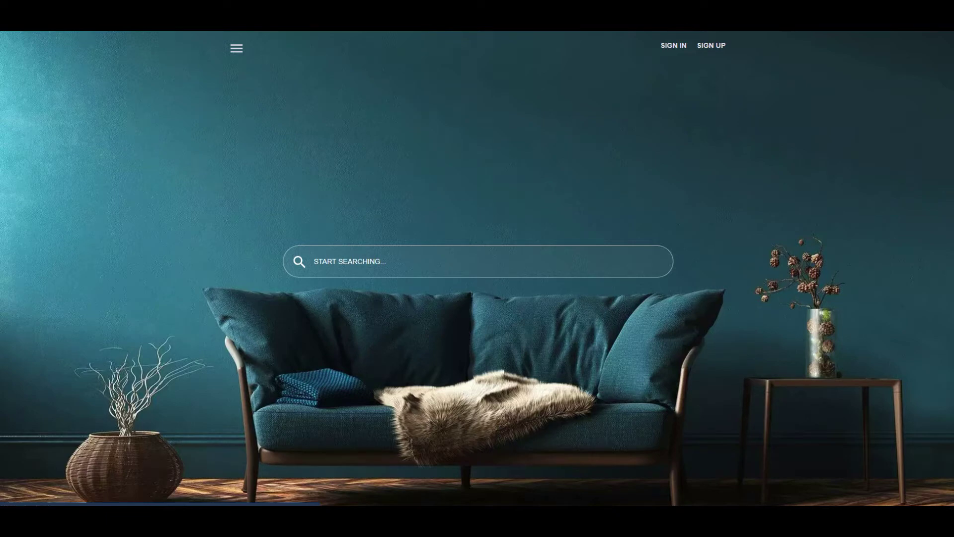
text(baby)
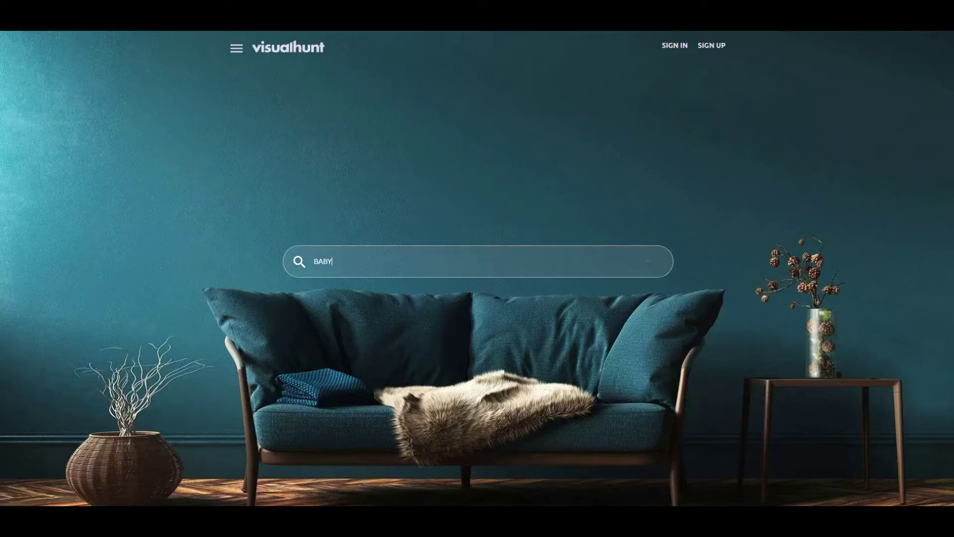
key(Return)
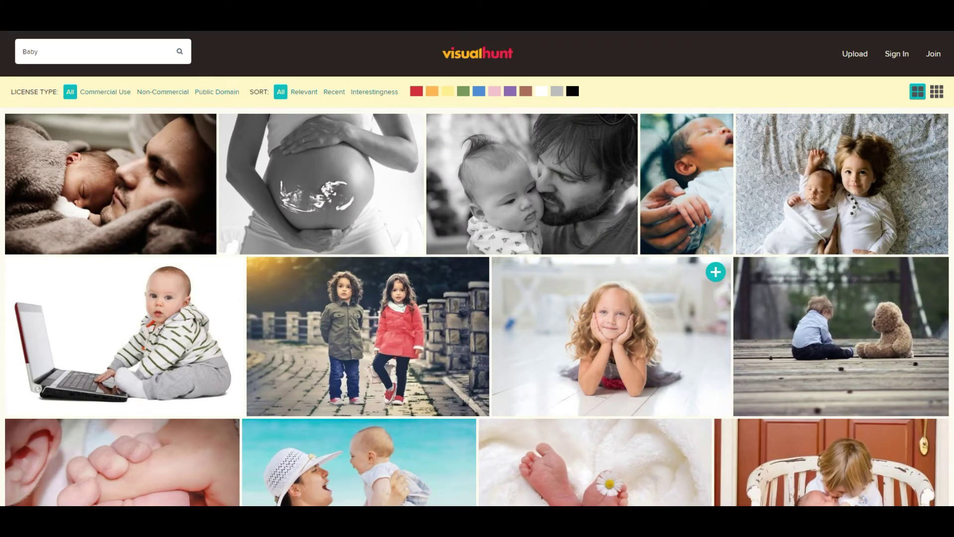
scroll(596, 298, down, 4)
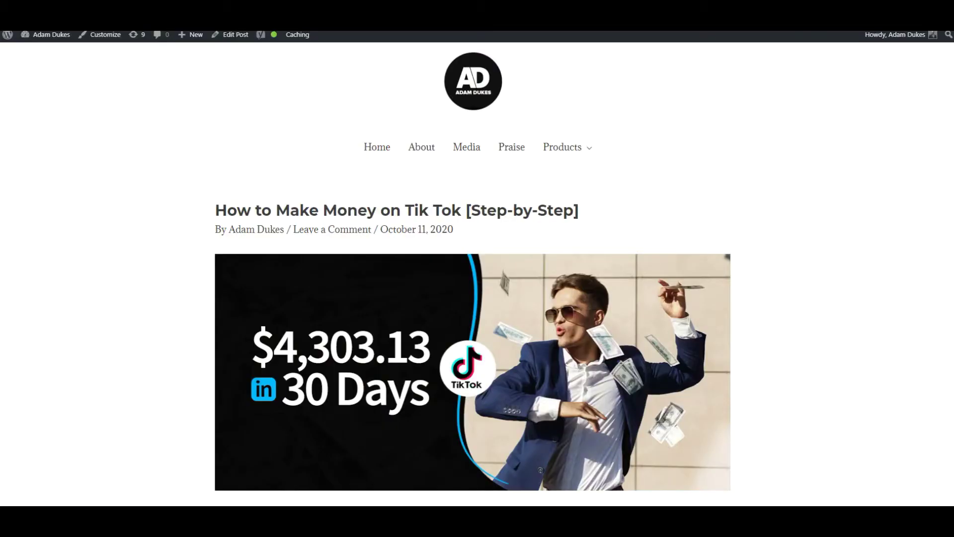
Switch to the published Tik Tok blog post and examine its red "Exclusive:" promotional line and the landing page it links to.
scroll(473, 270, down, 2)
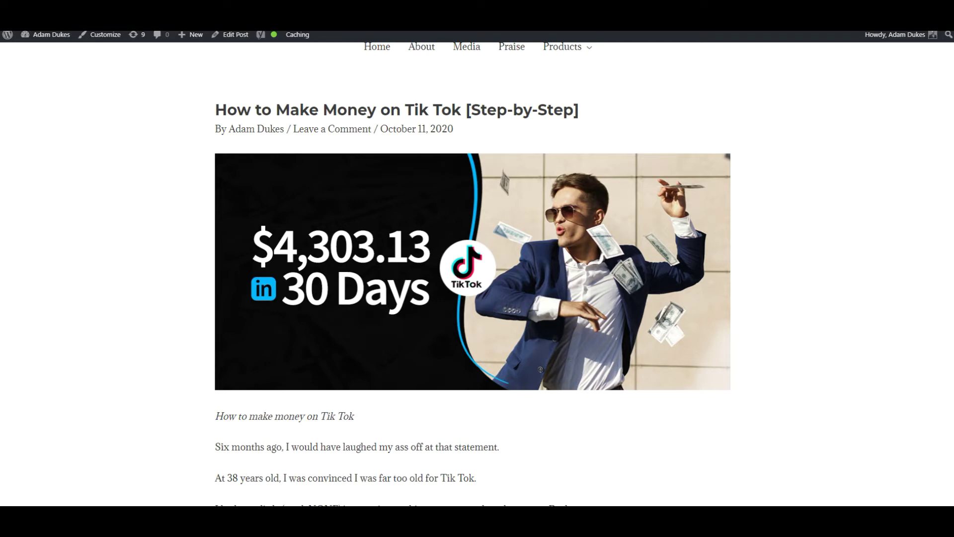
scroll(473, 273, down, 15)
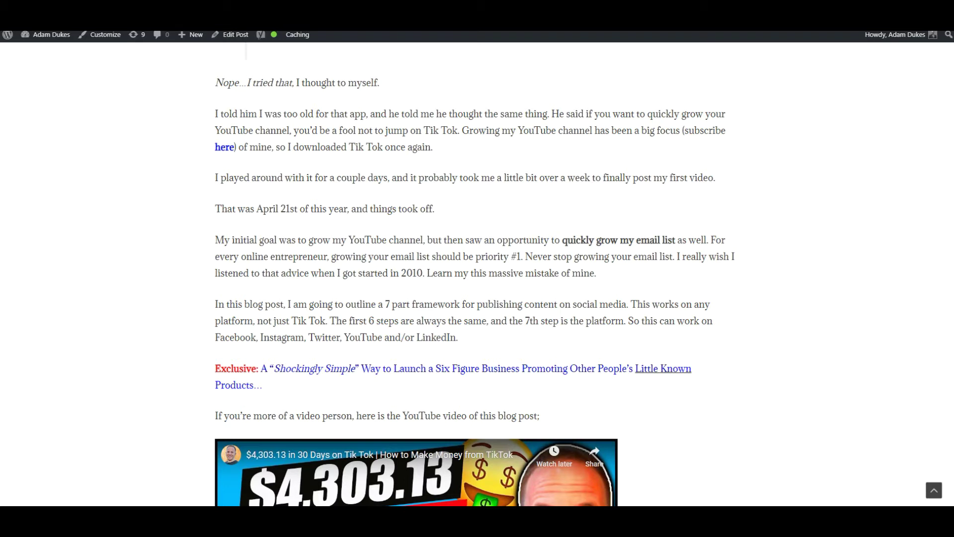
drag(215, 368, 257, 368)
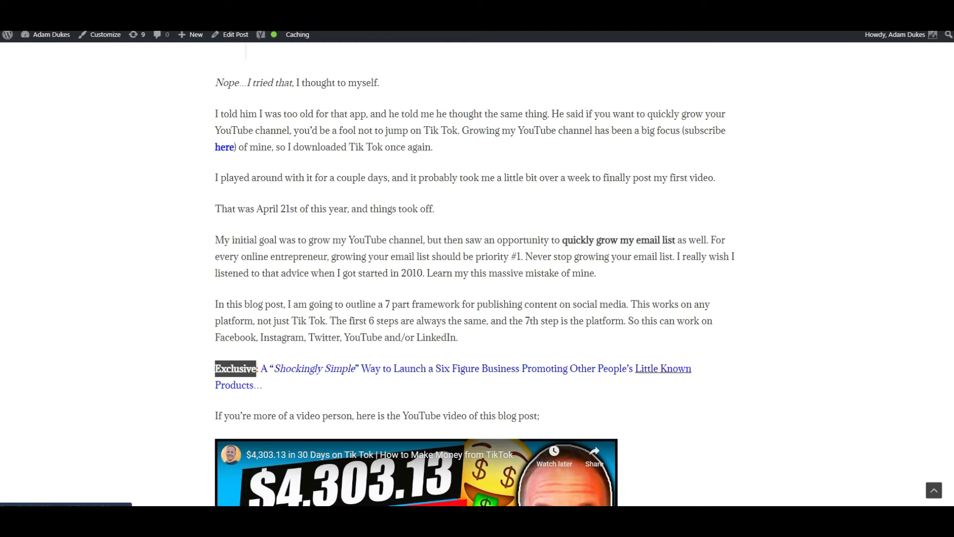
drag(215, 369, 239, 368)
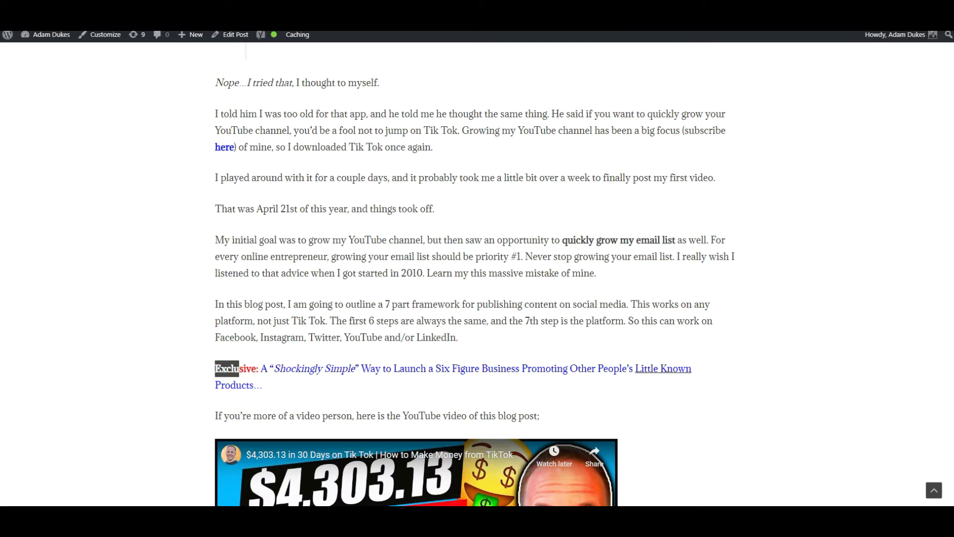
click(328, 368)
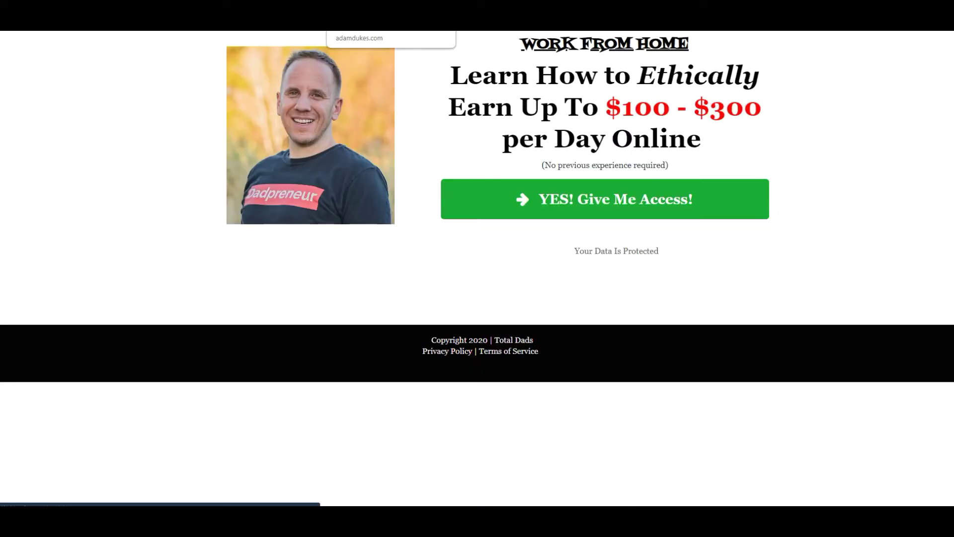
click(303, 15)
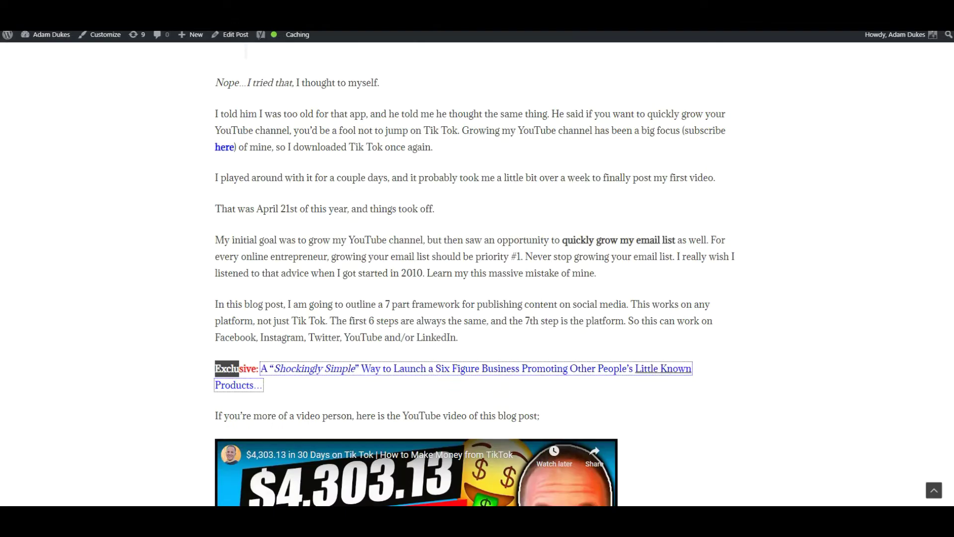
Read on through the Tik Tok post, examining its embedded video, headings, in-text promotional links, bulleted lists and images.
scroll(474, 278, down, 4)
click(154, 221)
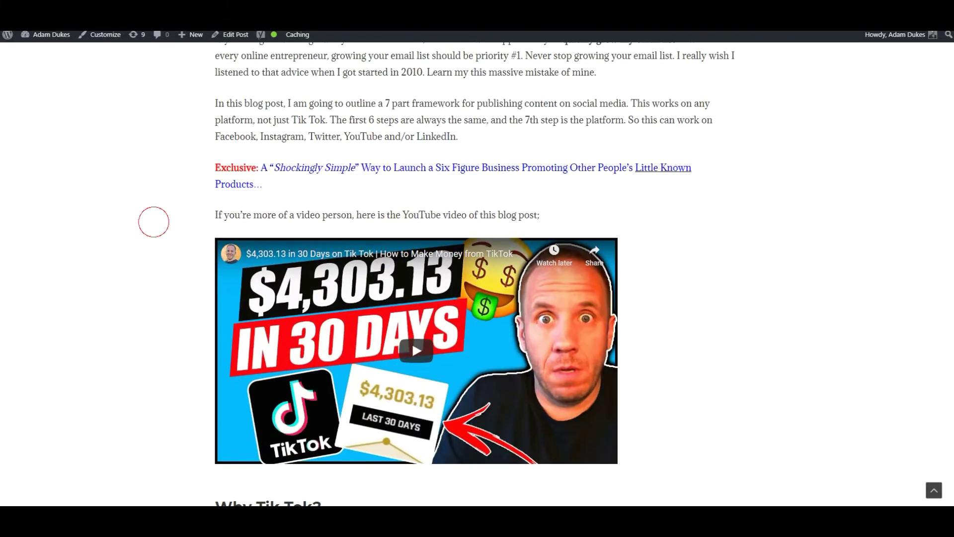
scroll(475, 273, down, 15)
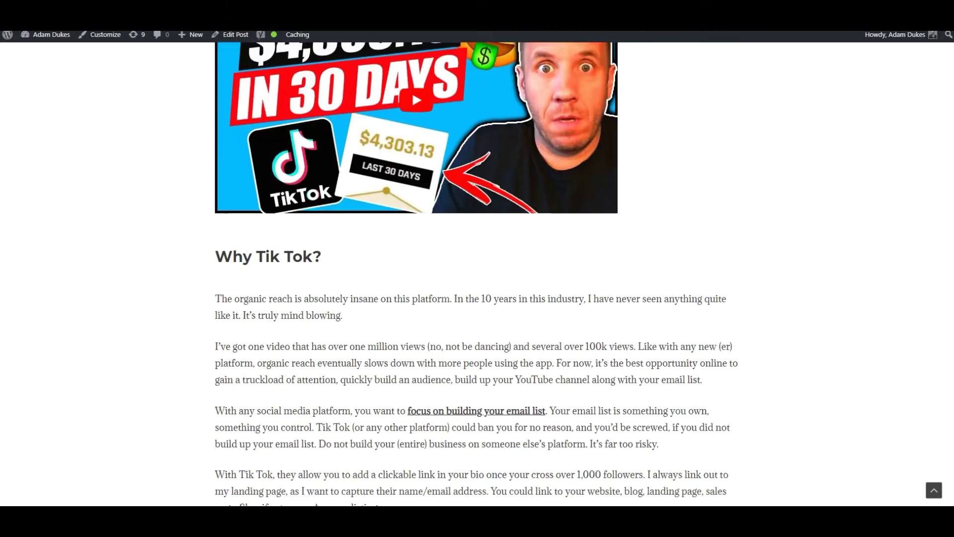
scroll(475, 279, down, 11)
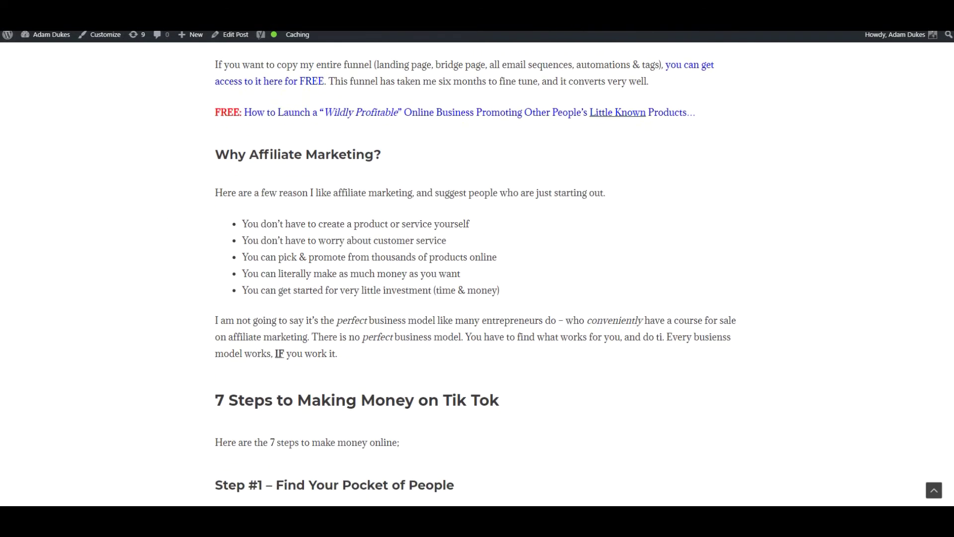
scroll(475, 274, down, 18)
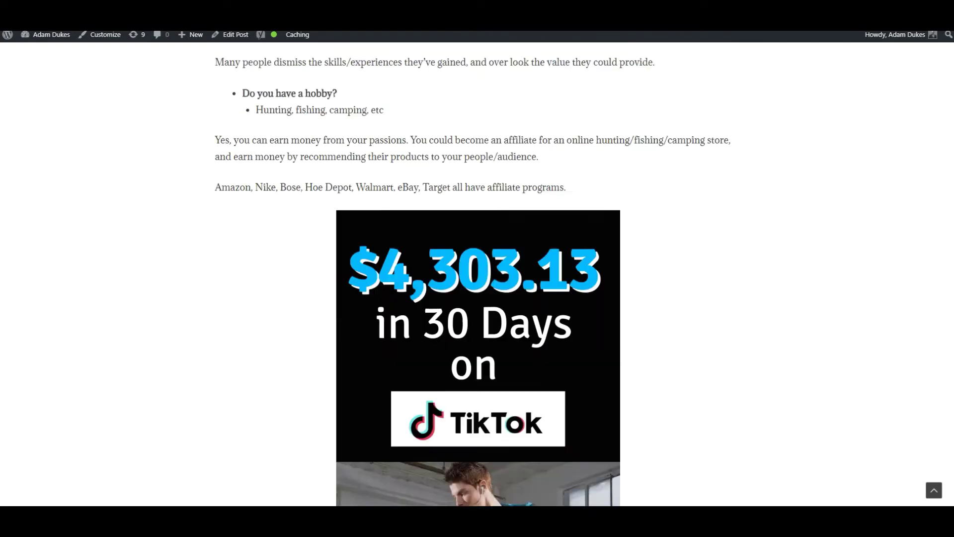
scroll(475, 274, down, 6)
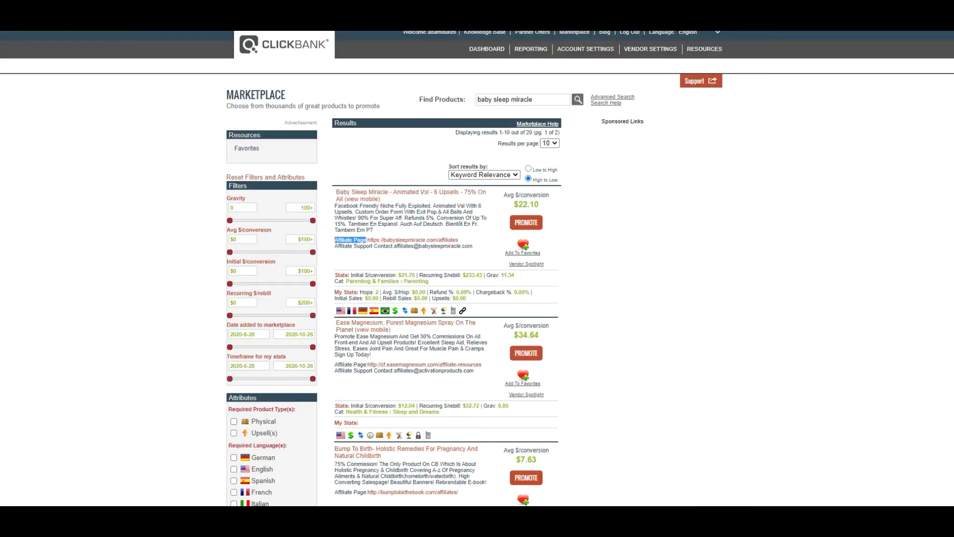
Generate a HopLink for Baby Sleep Miracle in the ClickBank marketplace with the Default landing page and no tracking ID, and select the generated link.
click(526, 222)
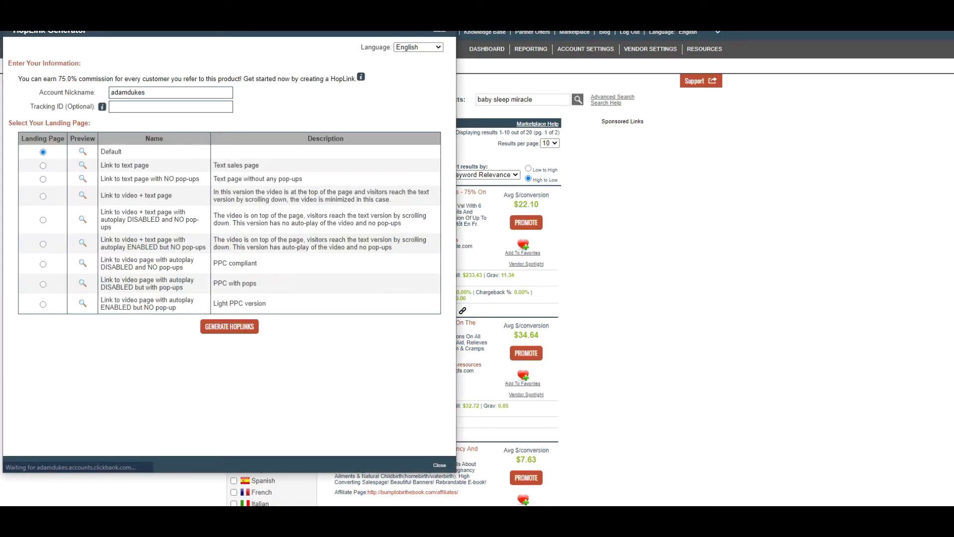
click(135, 106)
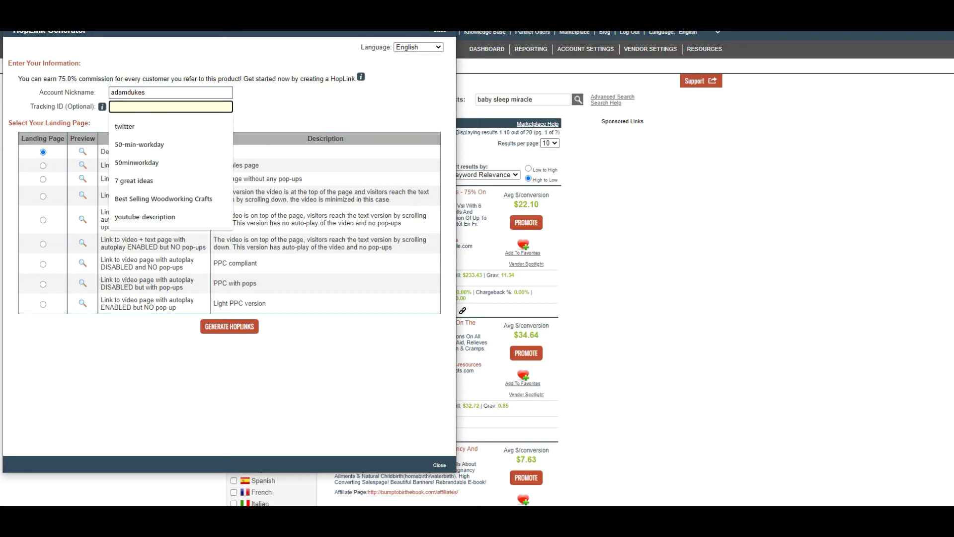
click(298, 107)
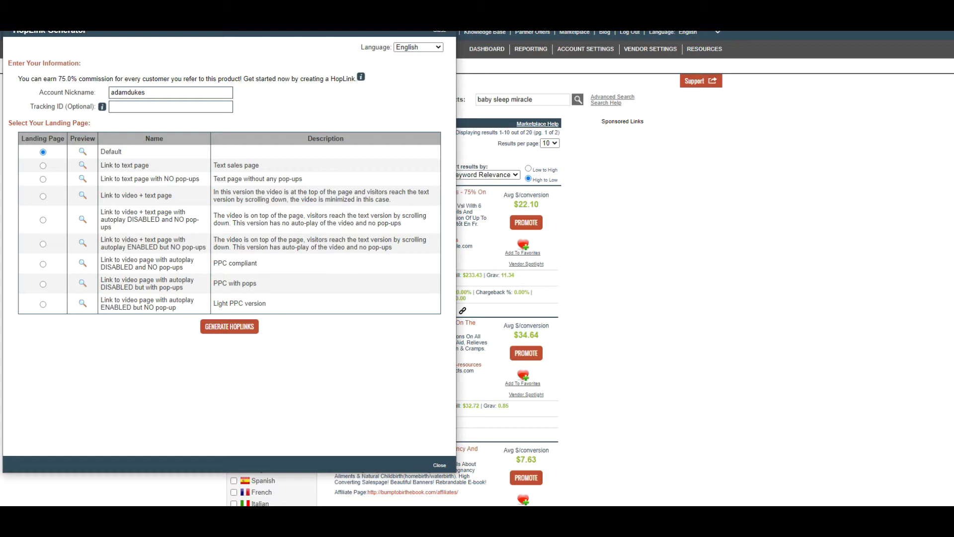
click(229, 327)
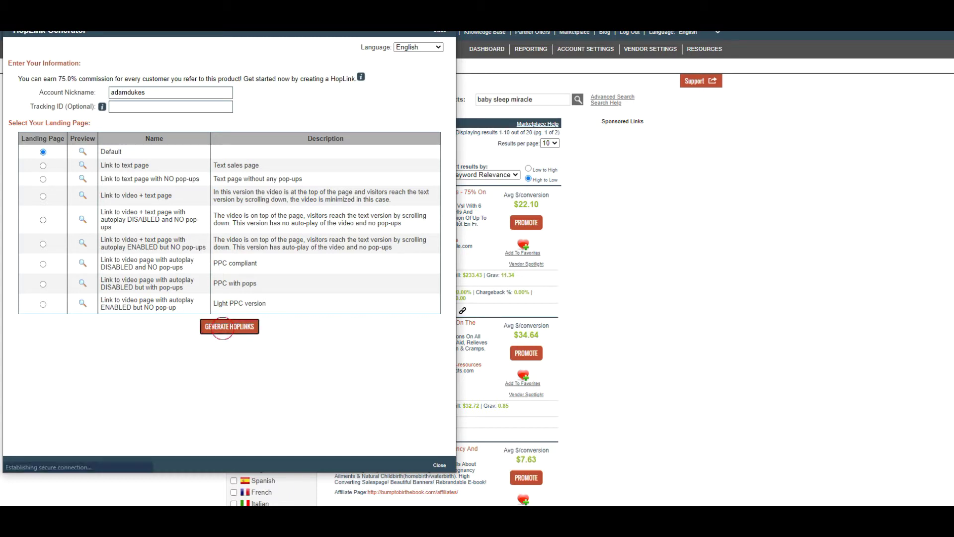
double_click(216, 389)
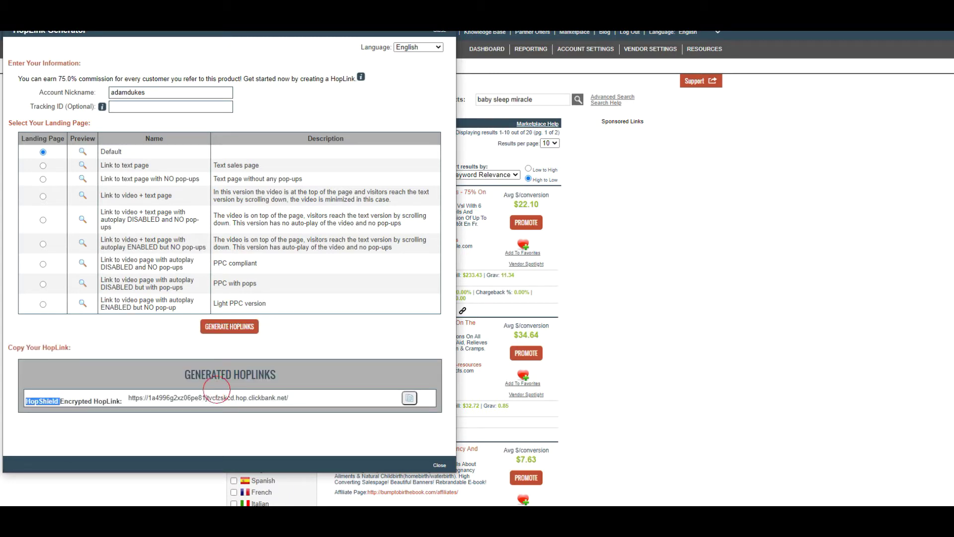
triple_click(224, 398)
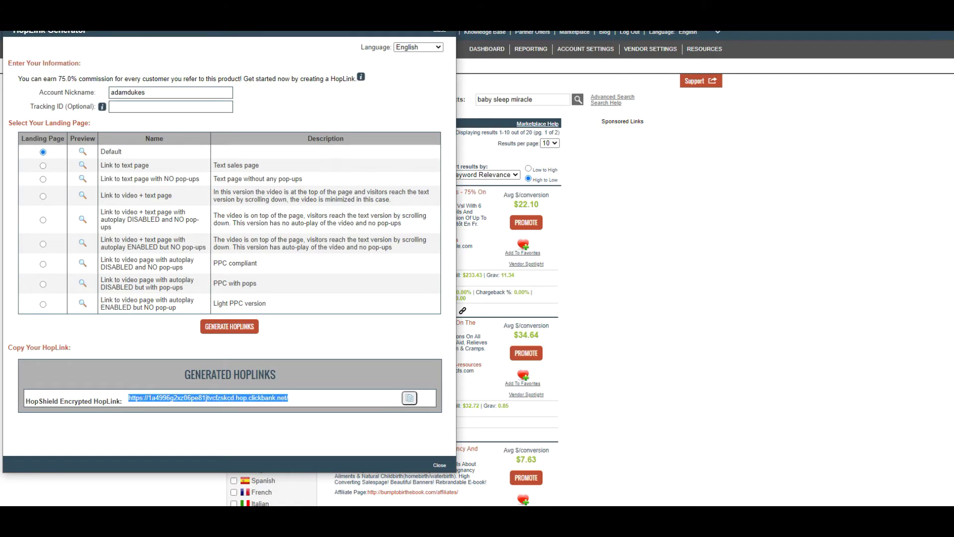
Return to the WordPress post and add a "LINK HERE" placeholder line below "So, which approach holds the truth?".
key(alt+Tab)
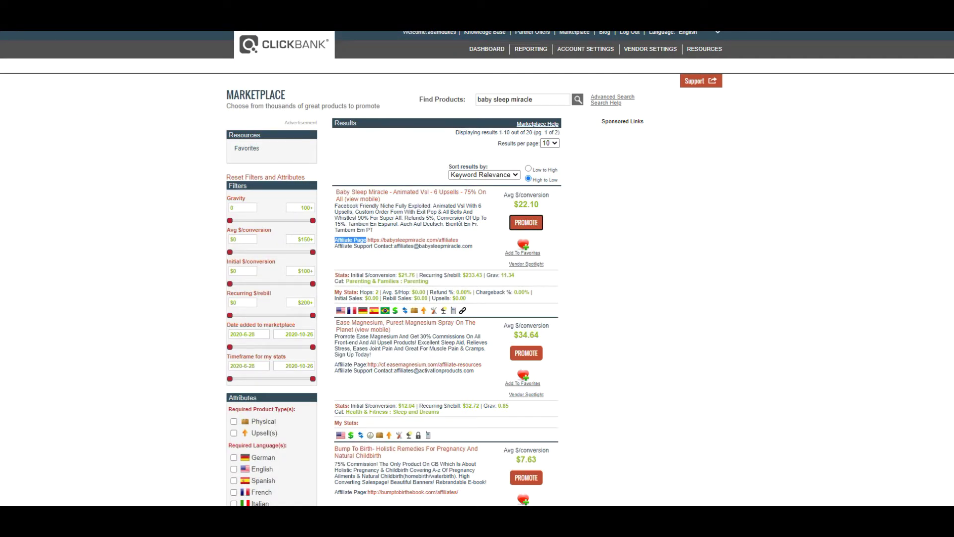
key(alt+Tab)
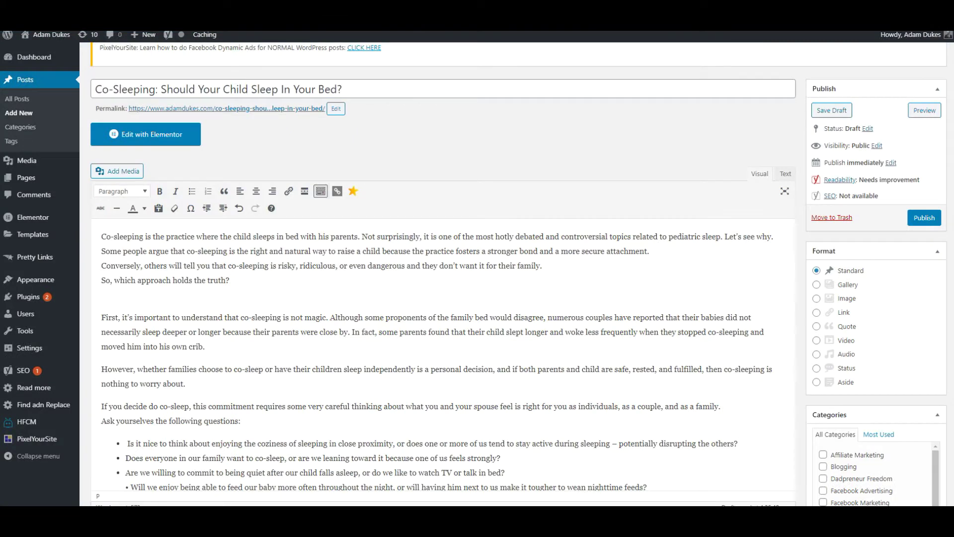
key(Return)
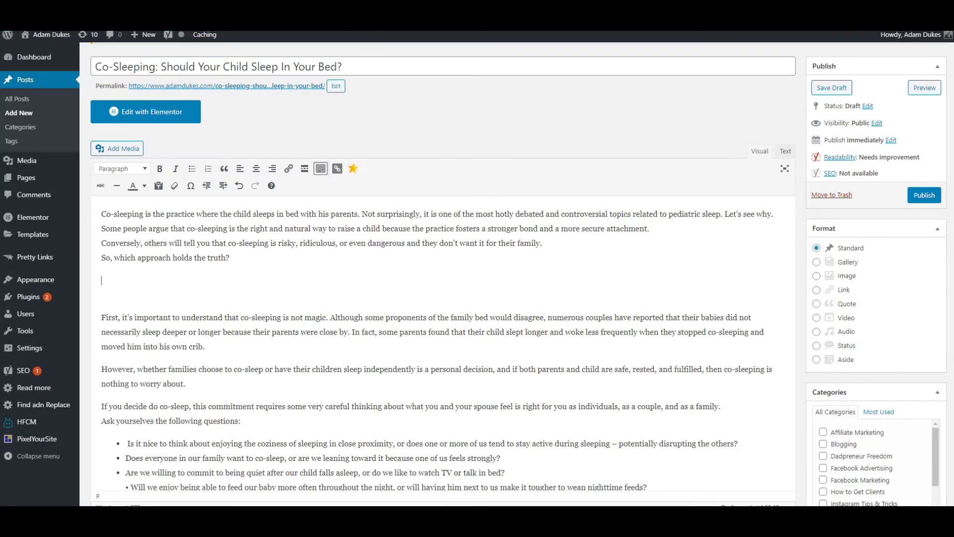
text(LINK HERE)
drag(146, 280, 101, 279)
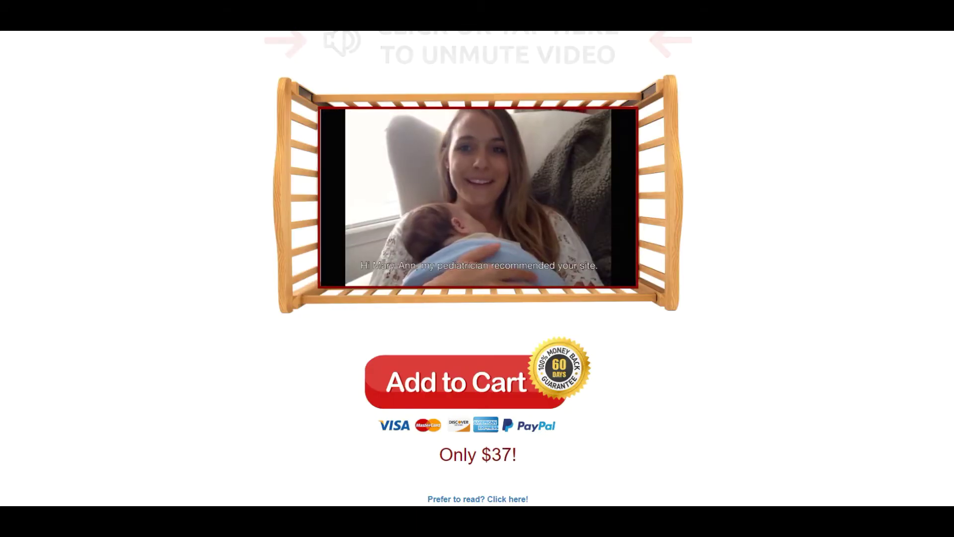
Check the product's sales page, and replace the "LINK HERE" placeholder with "WATCH NOW: Child Pschlogist's Weird Trick gets Any baby to Sleep".
scroll(478, 269, up, 2)
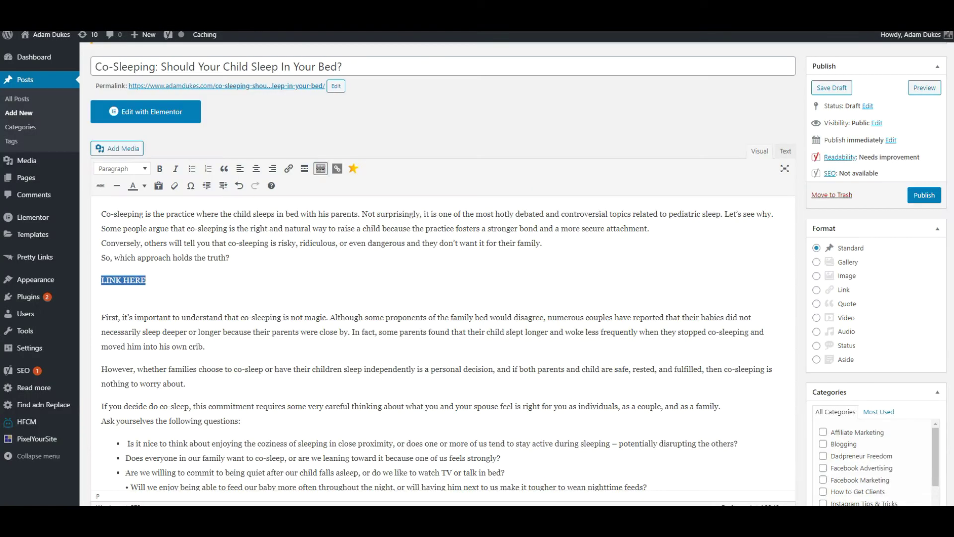
text(C)
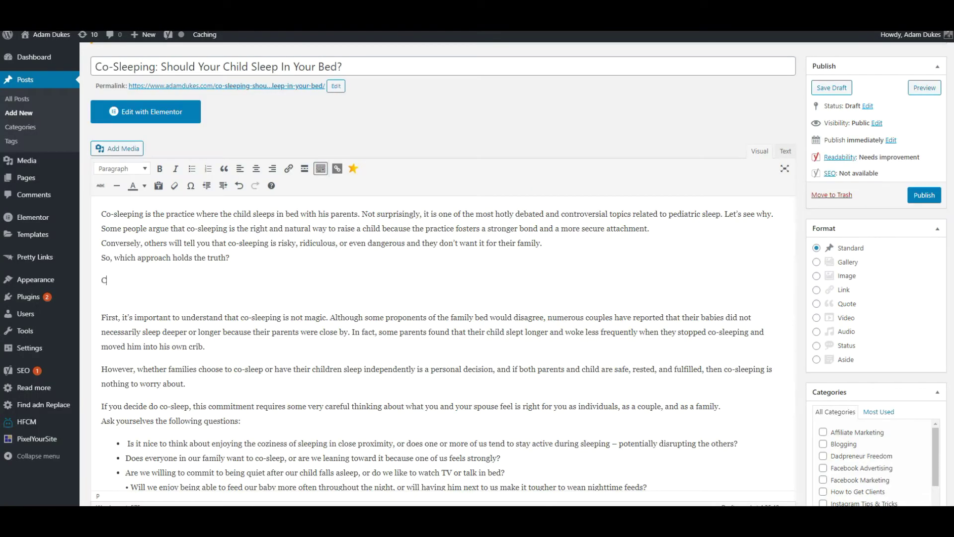
text(hild Pschlogist's Weird )
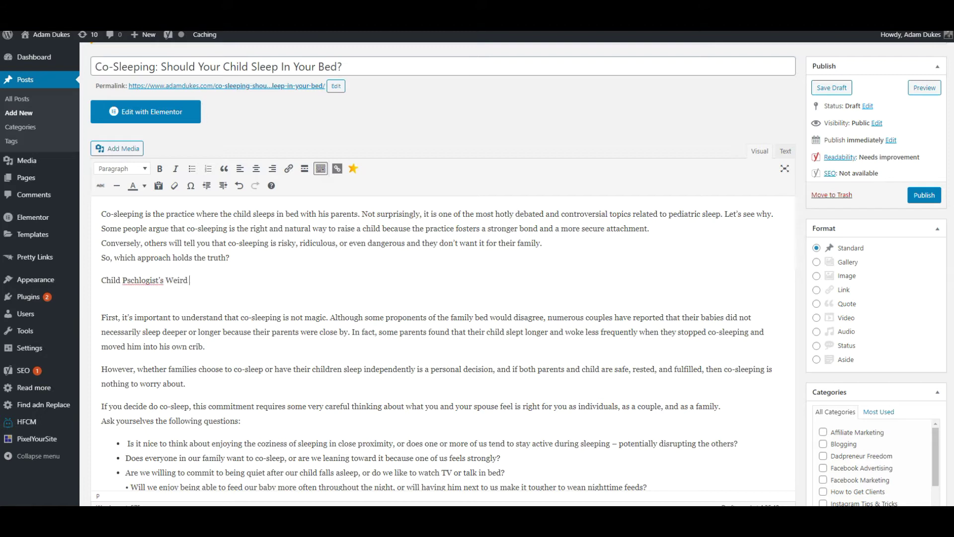
text(Trick gets Any baby to Sleep)
key(Return)
key(Up)
text(WATCH)
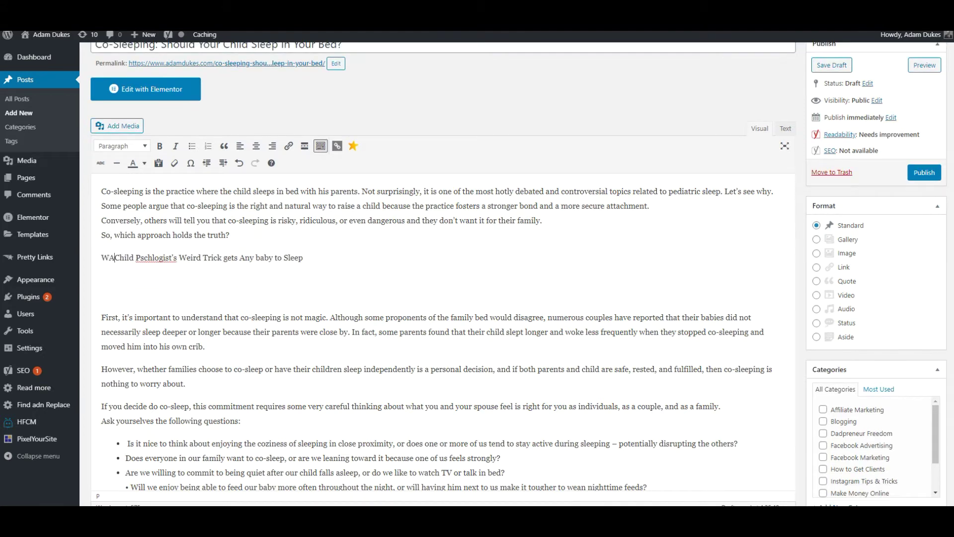
text( NOW:)
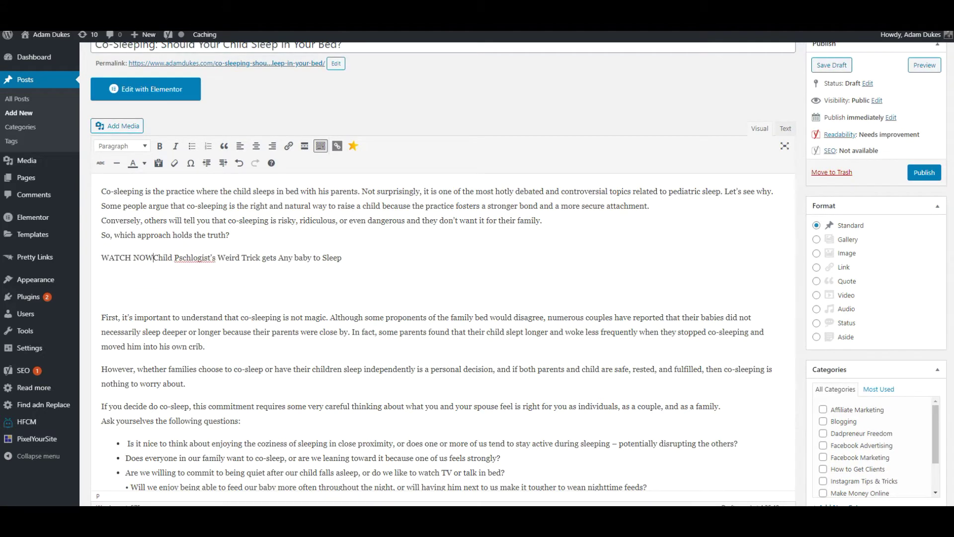
Correct "Pschlogist's" to "Psychologist's" and link "Child Psychologist's Weird Trick gets Any baby to Sleep" to the copied HopLink, opening in a new tab.
right_click(198, 258)
click(202, 266)
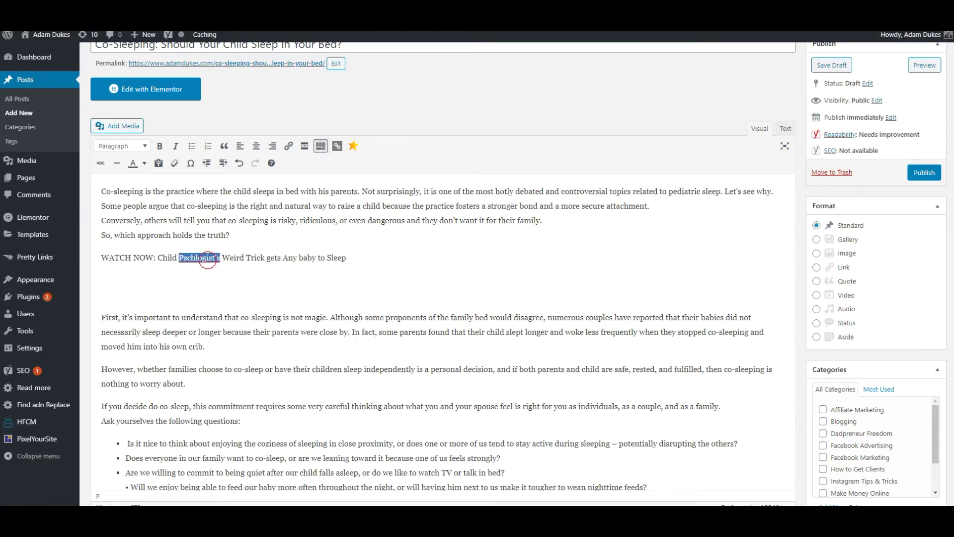
drag(158, 257, 356, 257)
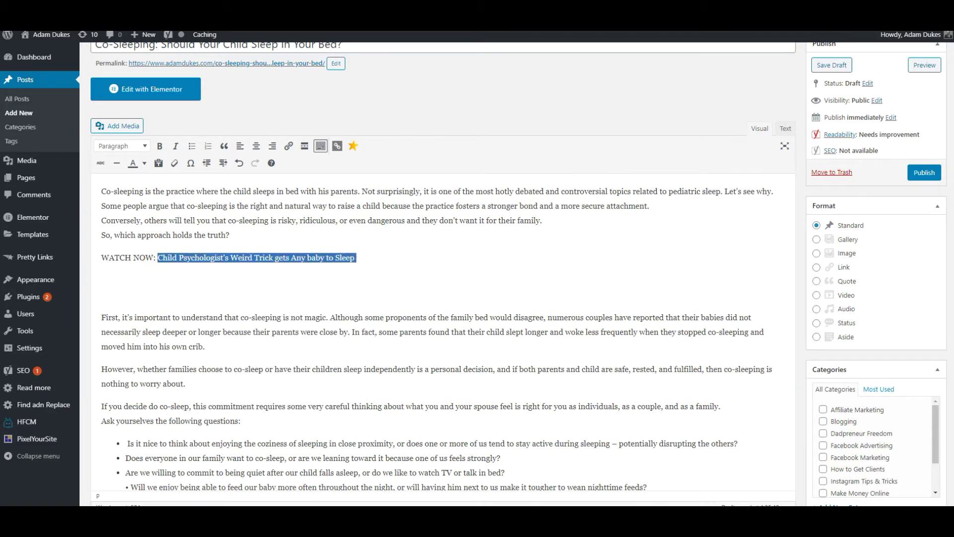
click(287, 147)
key(ctrl+v)
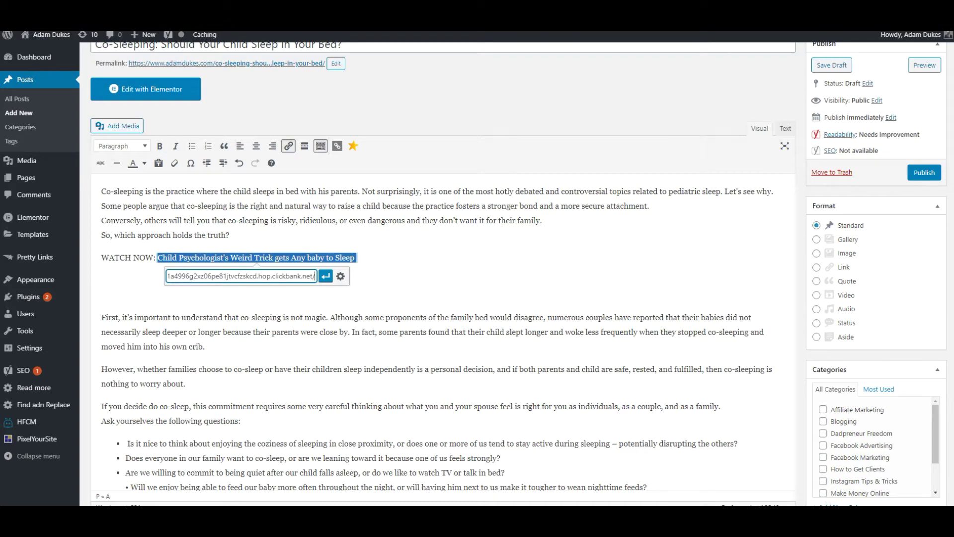
click(341, 277)
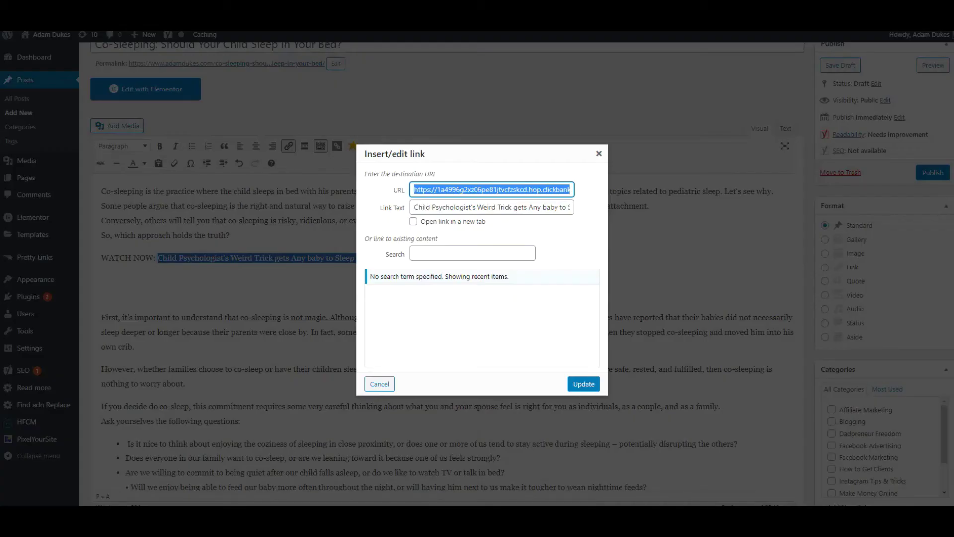
click(414, 221)
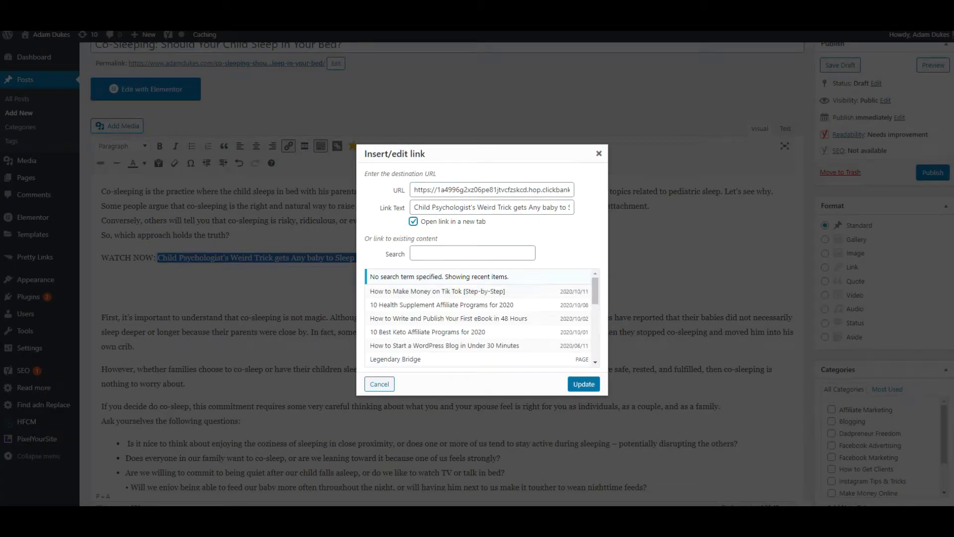
click(581, 383)
Make the words "WATCH NOW" in the promotional line bold.
click(247, 296)
drag(154, 257, 102, 258)
key(ctrl+b)
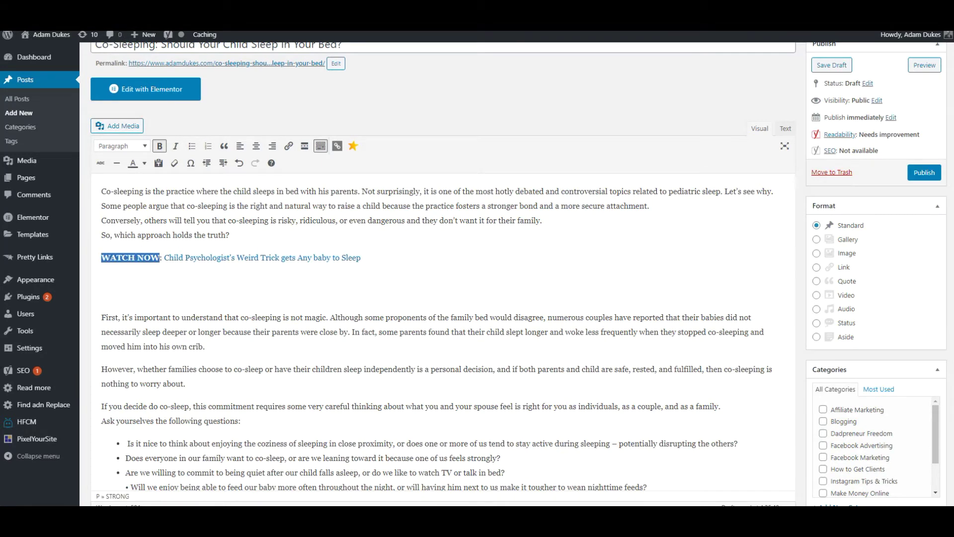
Colour the linked text of the promotional line blue and remove the empty lines below it.
click(423, 271)
drag(368, 257, 164, 257)
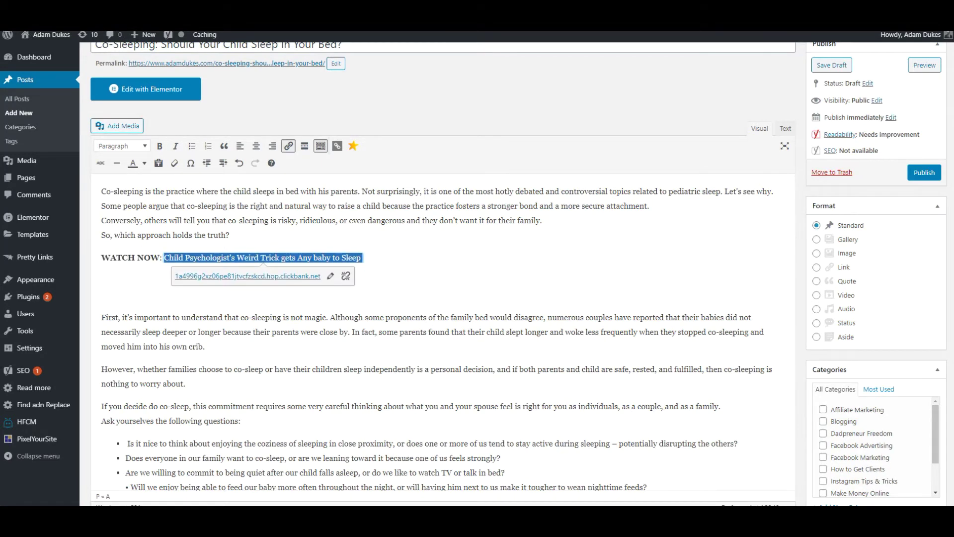
click(144, 163)
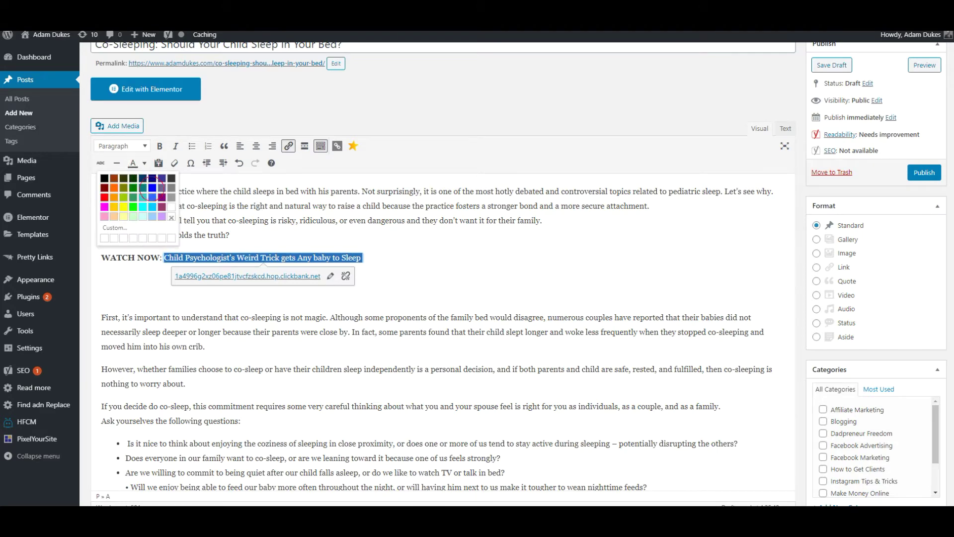
click(152, 188)
click(121, 287)
key(Delete)
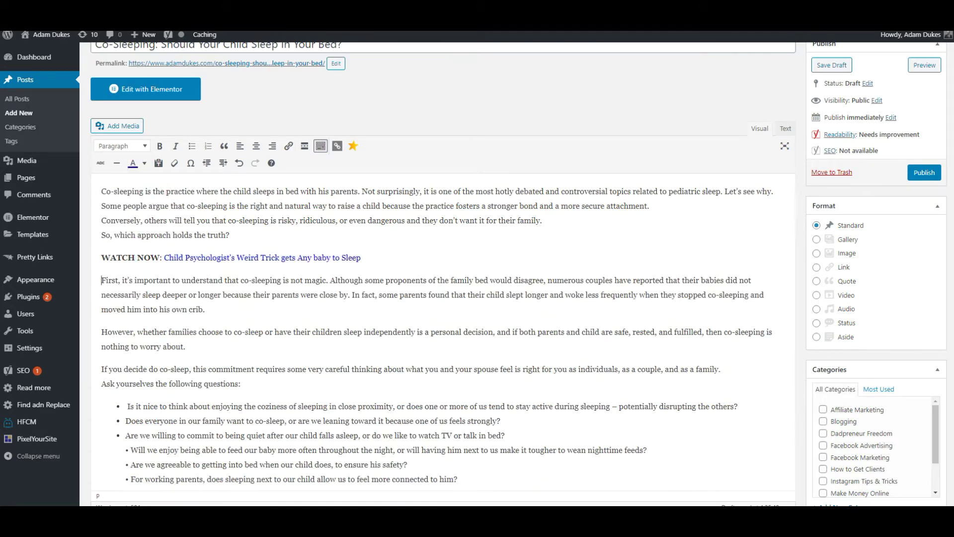
Copy the whole "WATCH NOW" promotional line and insert it above the closing paragraph that begins "The decision to co-sleep should be yours".
triple_click(119, 258)
key(ctrl+c)
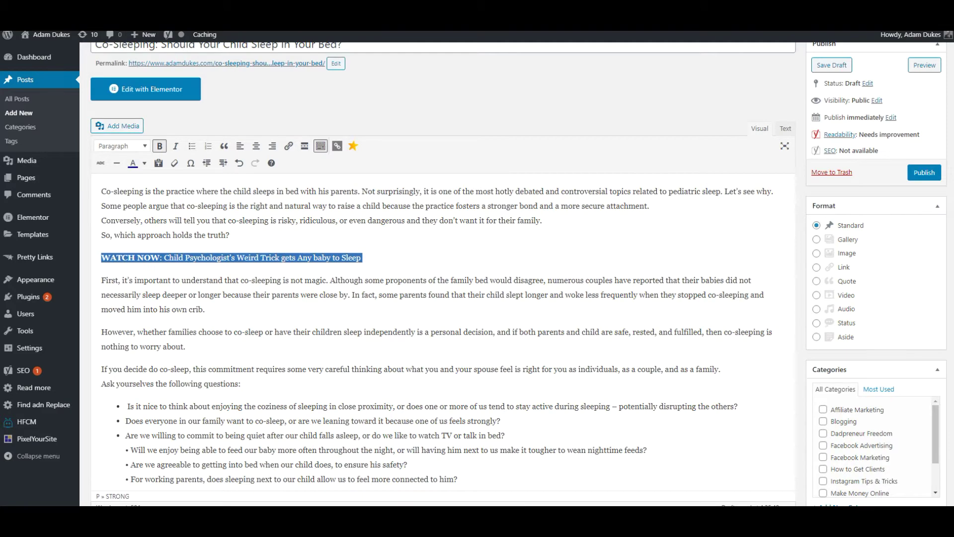
scroll(442, 299, down, 5)
scroll(442, 298, down, 5)
scroll(442, 298, up, 10)
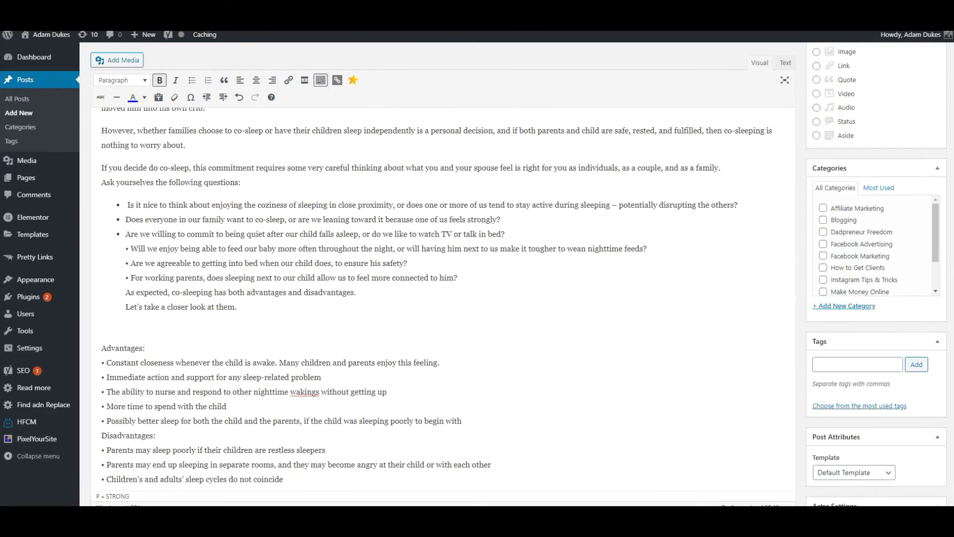
scroll(442, 299, down, 5)
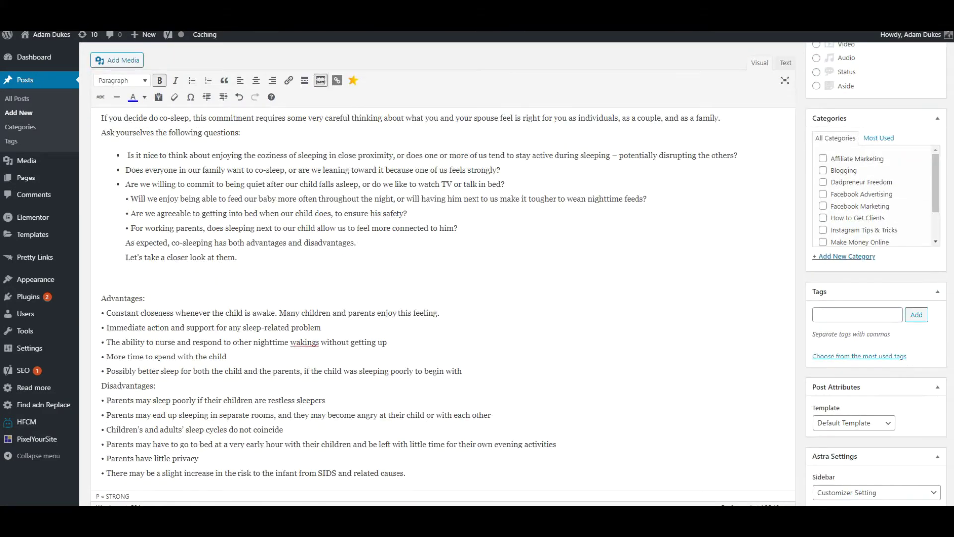
scroll(442, 298, down, 3)
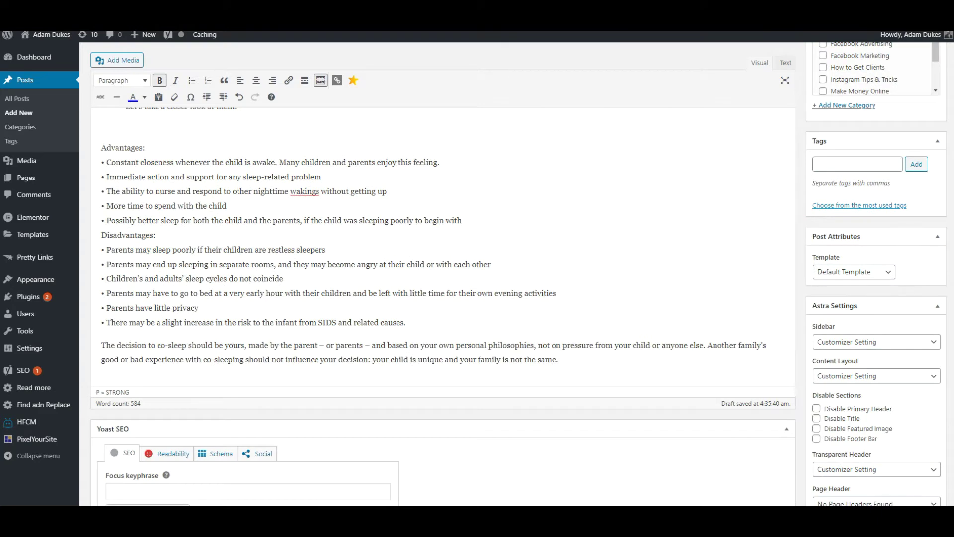
click(101, 345)
key(Return)
key(Up)
key(ctrl+v)
click(582, 379)
key(Return)
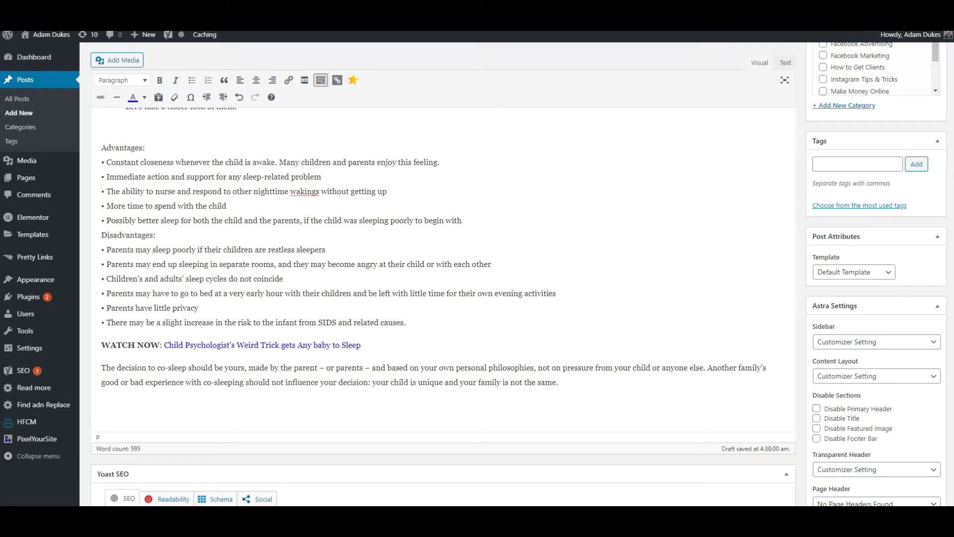
key(BackSpace)
Save the post with both promotional lines as a draft.
scroll(442, 273, up, 15)
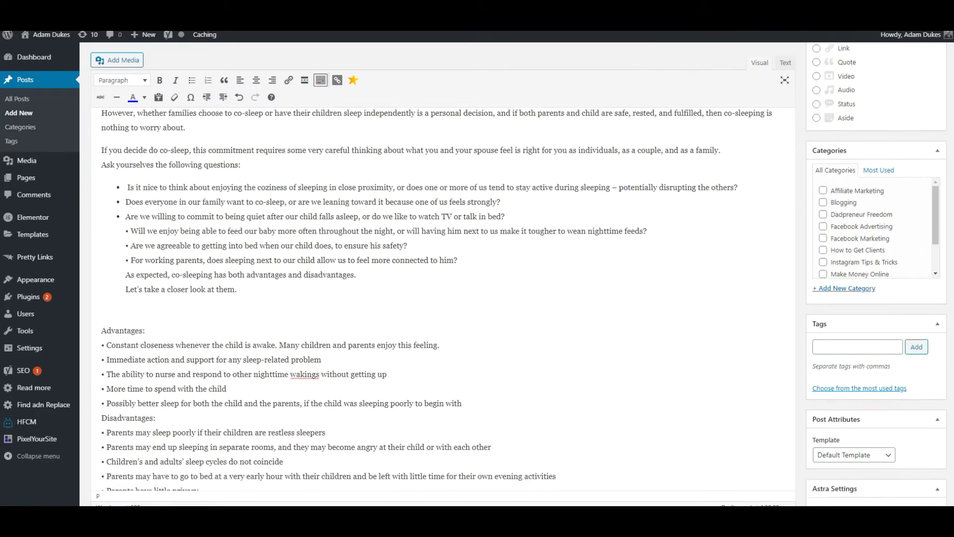
scroll(442, 273, up, 3)
click(833, 187)
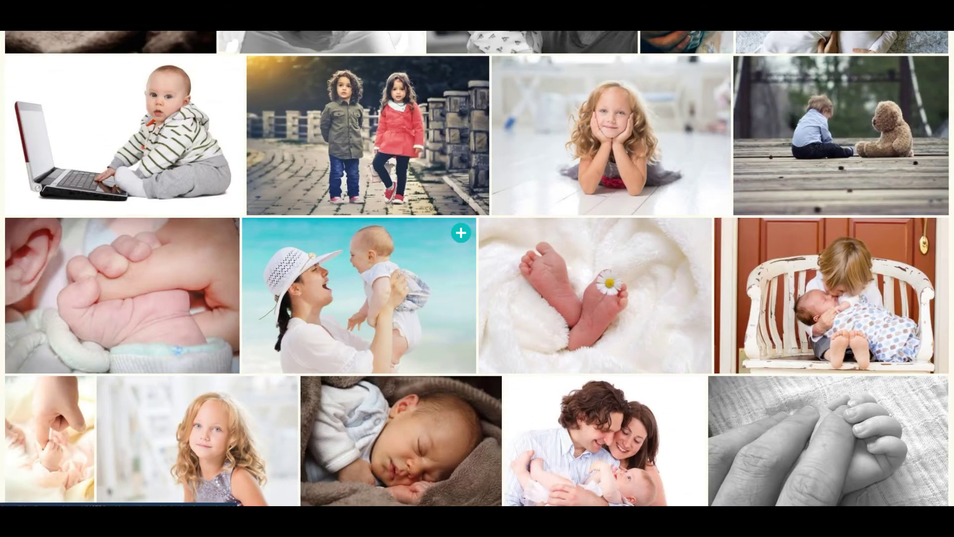
On Visual Hunt, find the "Baby boy sleeping in blanket" photo and save it to the Desktop as baby-boy-sleeping-in-blanket.
scroll(385, 239, down, 5)
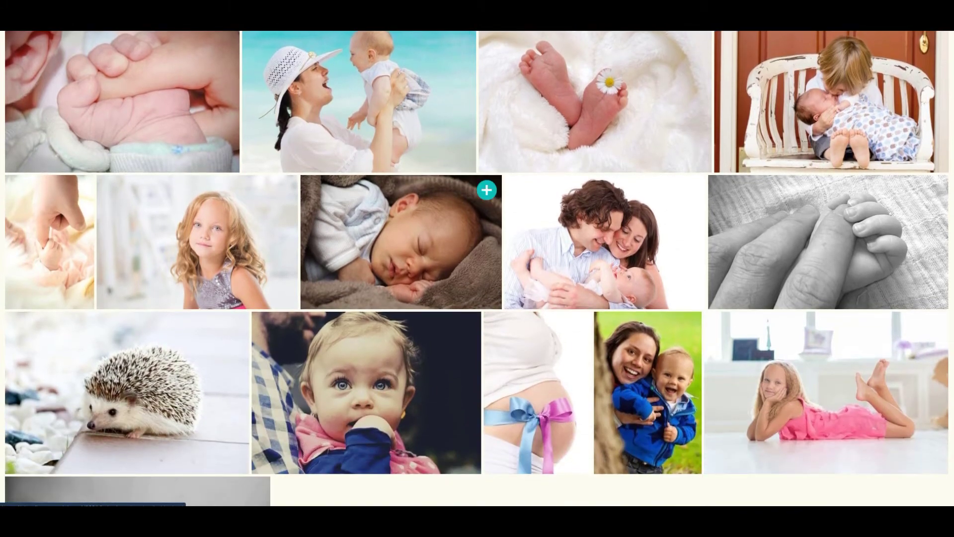
right_click(385, 239)
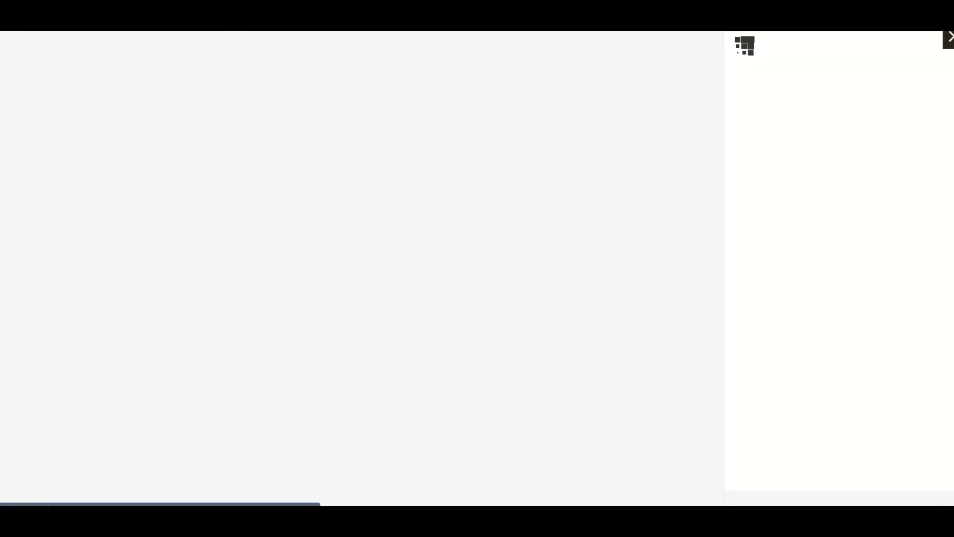
right_click(423, 130)
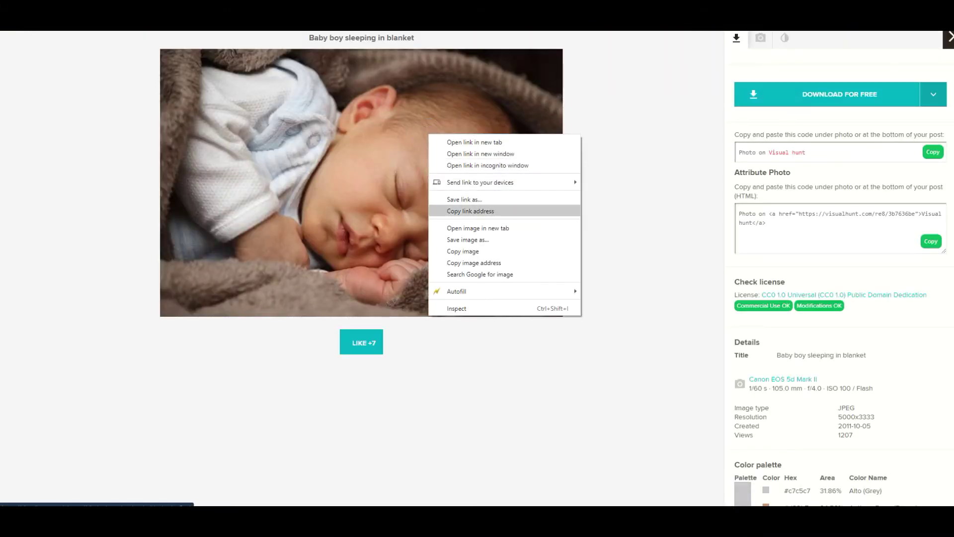
click(450, 240)
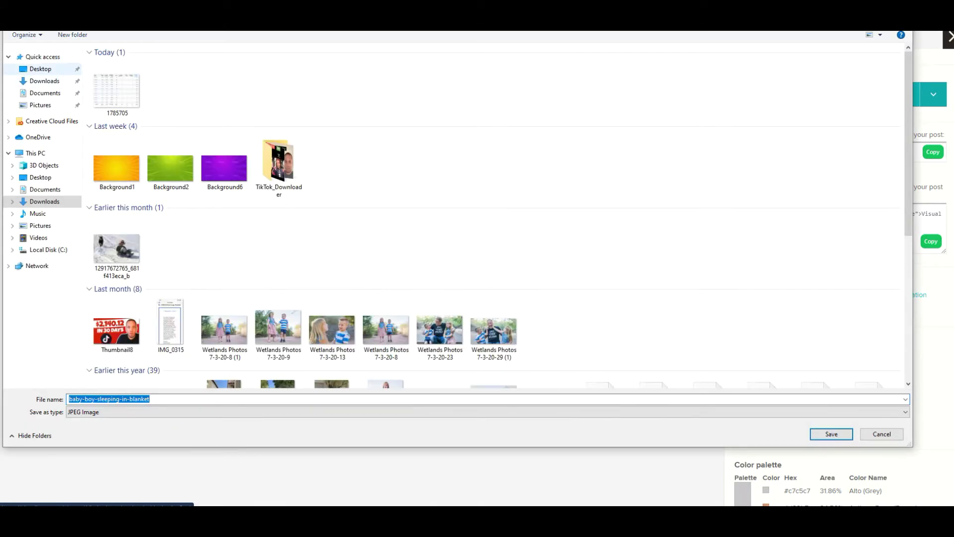
click(40, 69)
key(Return)
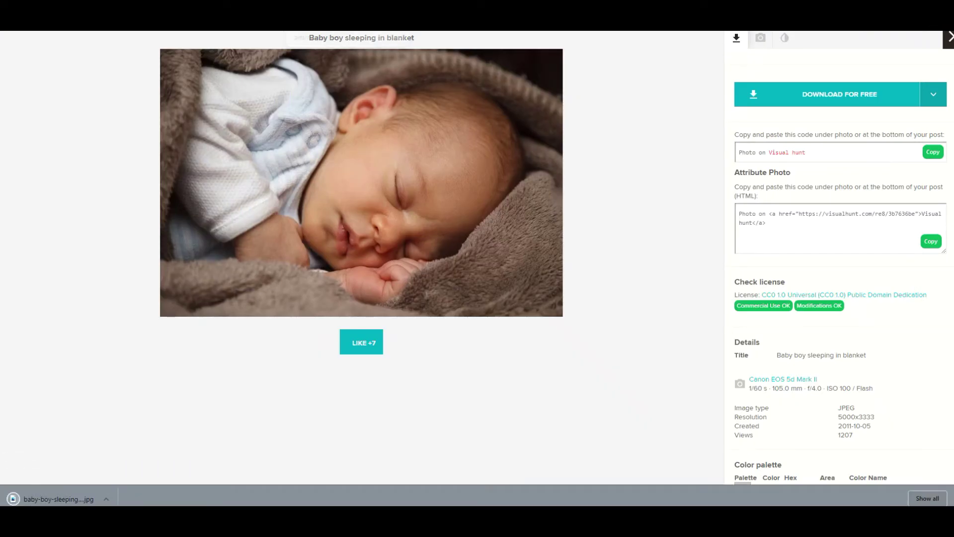
Return to the post and upload baby-boy-sleeping-in-blanket from the Desktop, inserting it centred after the paragraph ending "moved him into his own crib".
click(324, 10)
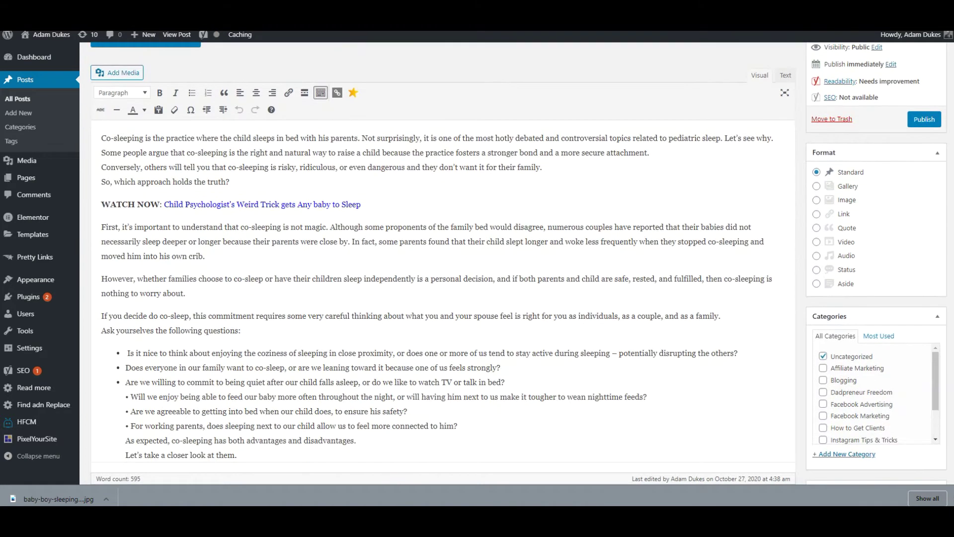
click(205, 256)
key(Return)
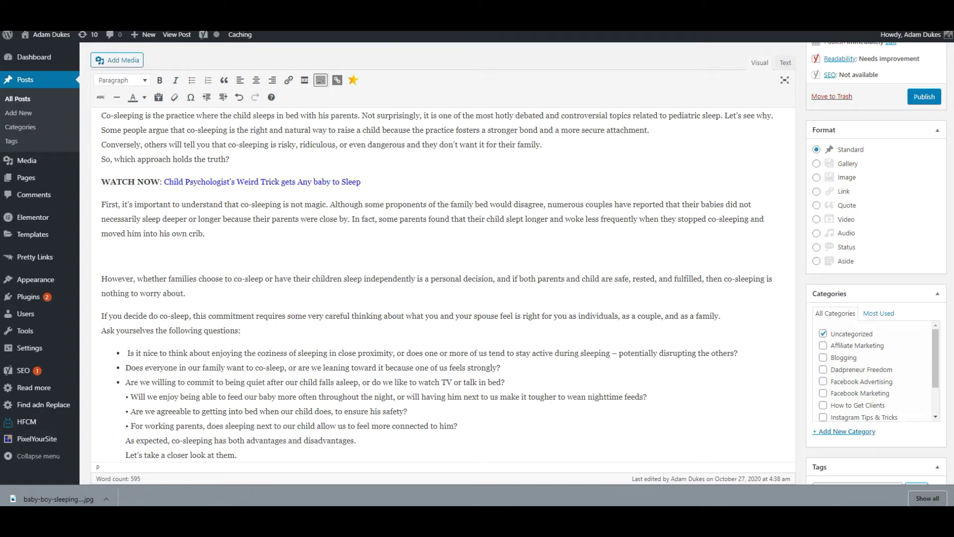
click(118, 59)
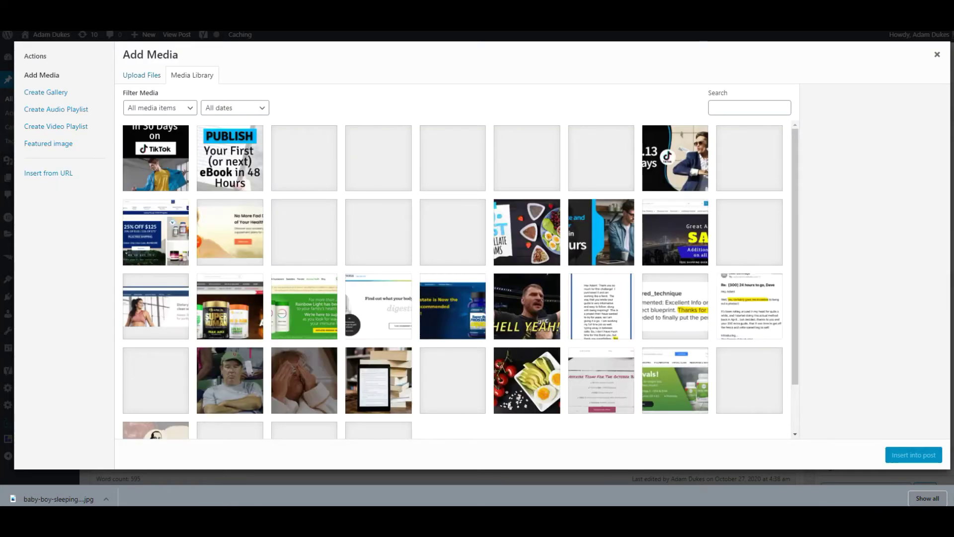
click(141, 75)
click(540, 242)
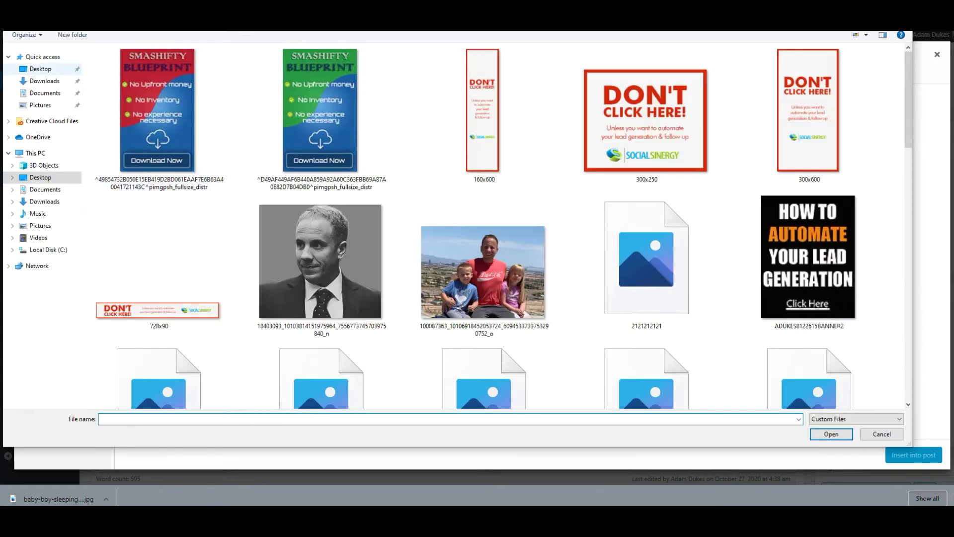
click(41, 70)
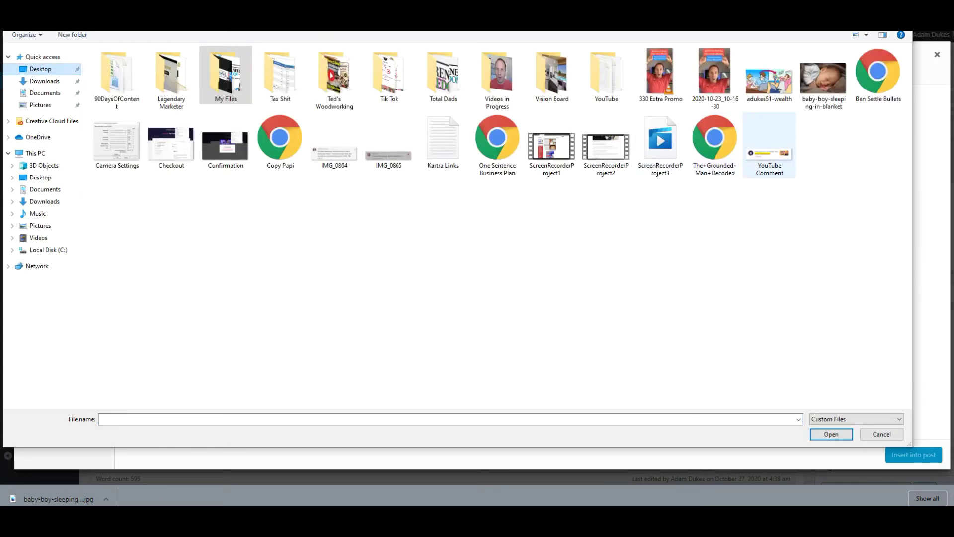
click(823, 80)
click(831, 434)
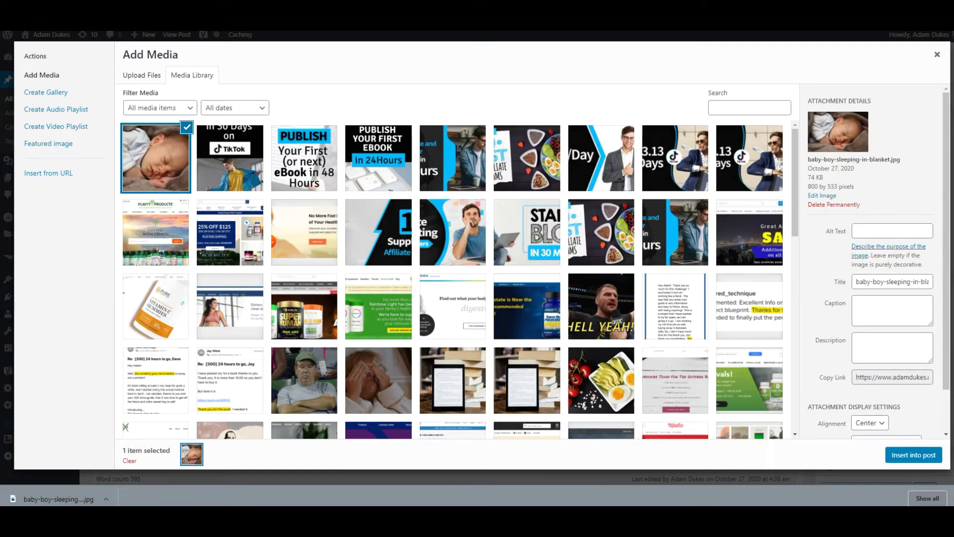
click(913, 456)
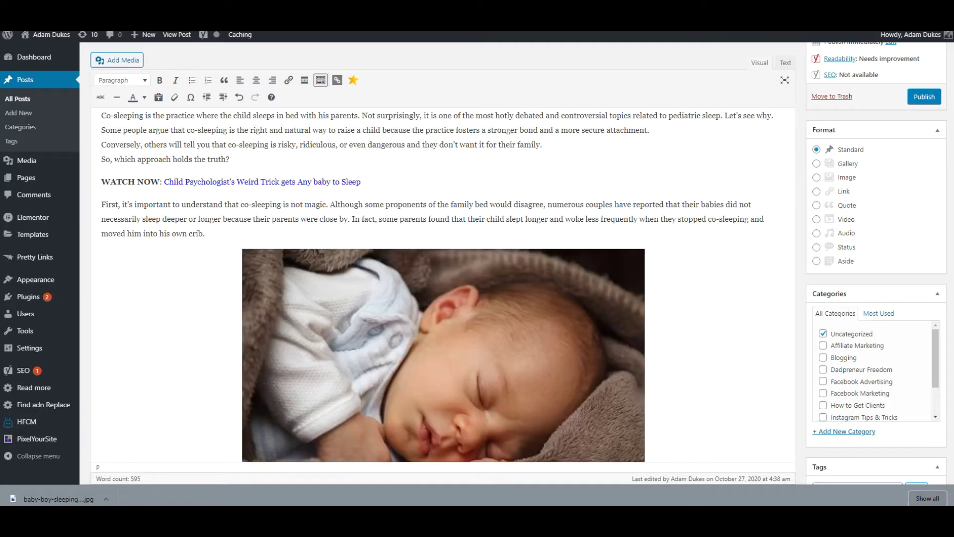
Save the draft of the post with the inserted baby photo.
scroll(443, 258, up, 4)
scroll(442, 258, up, 1)
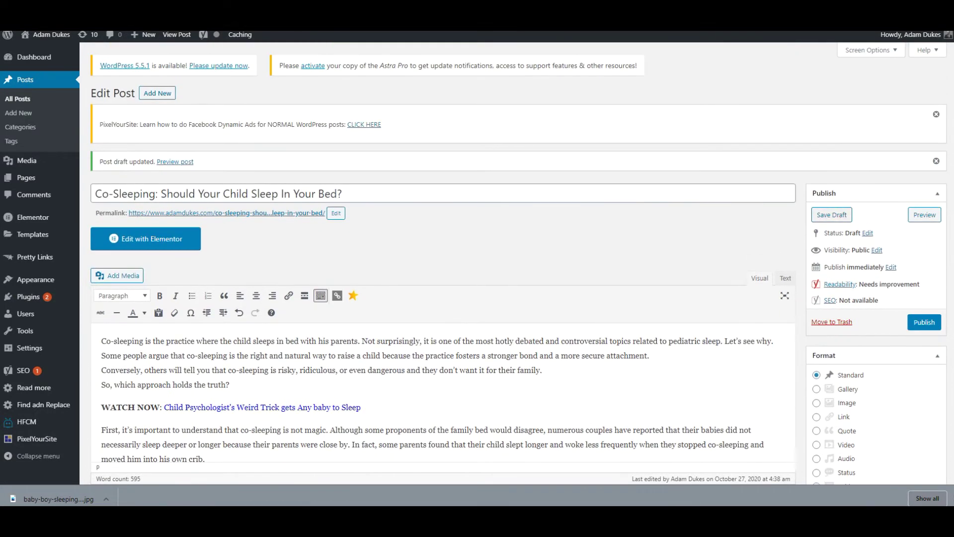
click(832, 215)
scroll(442, 258, down, 6)
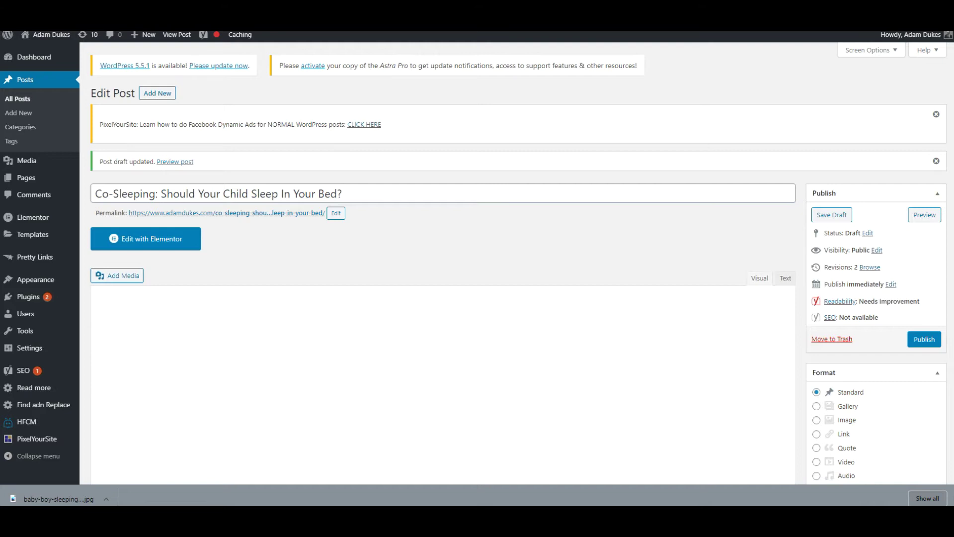
Preview the saved post in a new tab, examine its photo, question and advantages lists, and try the promotional link above the closing paragraph.
right_click(175, 162)
click(186, 168)
key(ctrl+Tab)
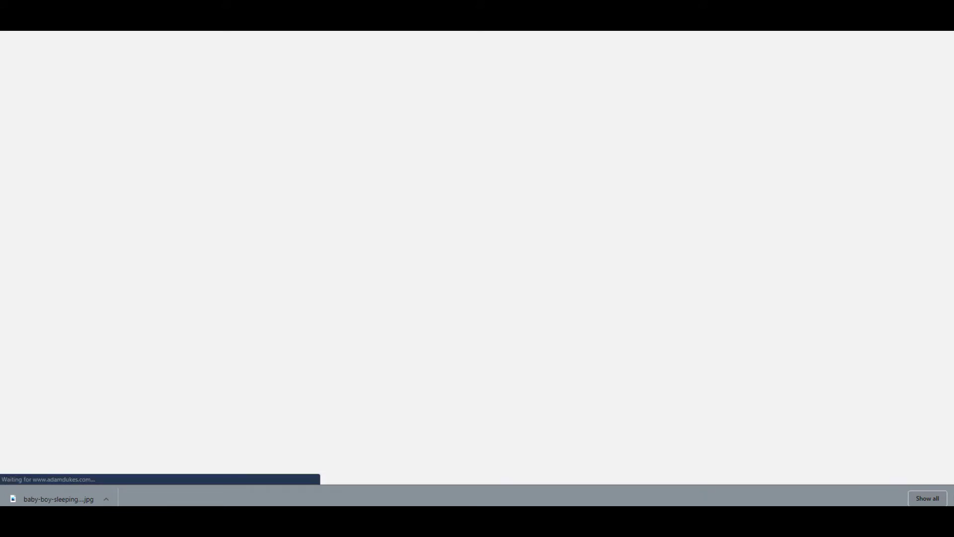
scroll(477, 264, down, 1)
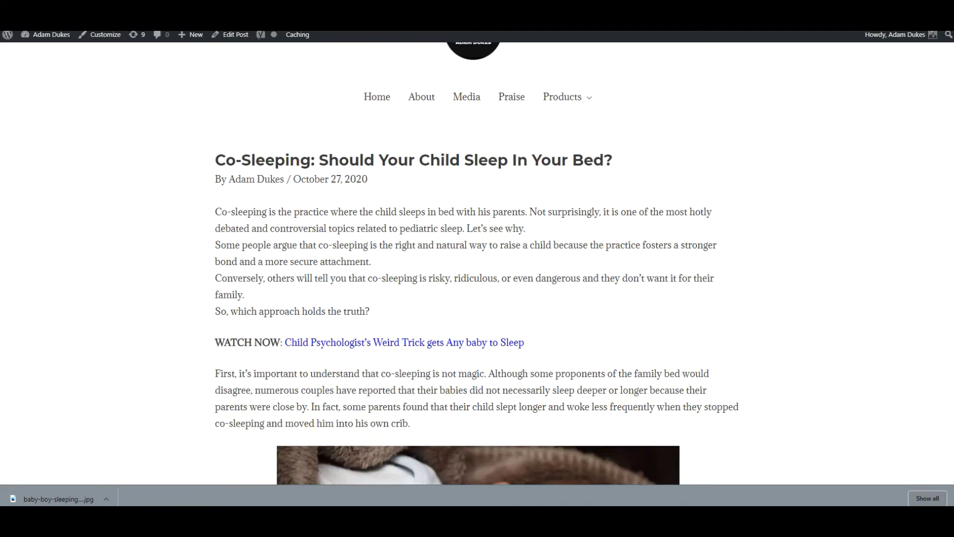
scroll(477, 263, down, 12)
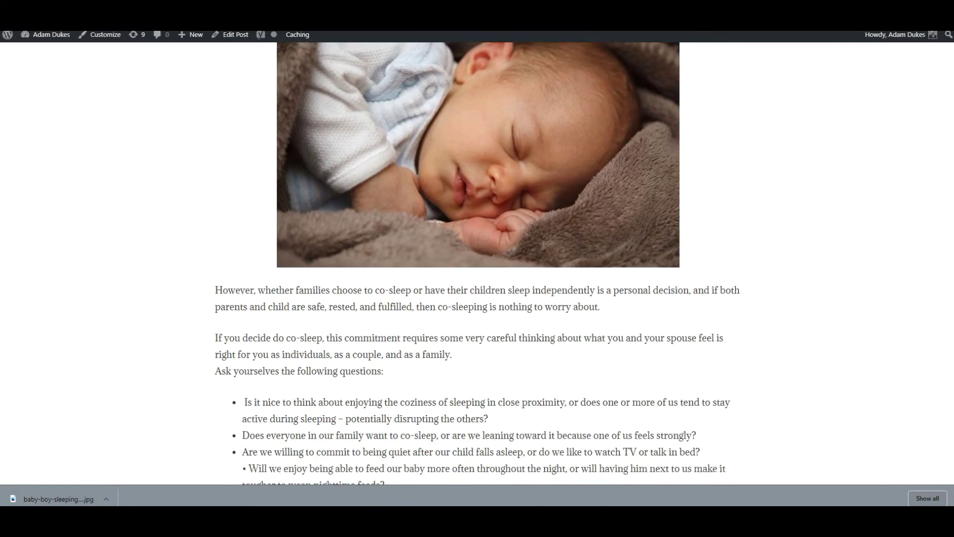
scroll(478, 264, down, 3)
drag(262, 95, 288, 145)
scroll(288, 145, down, 1)
drag(247, 240, 277, 324)
scroll(477, 264, down, 3)
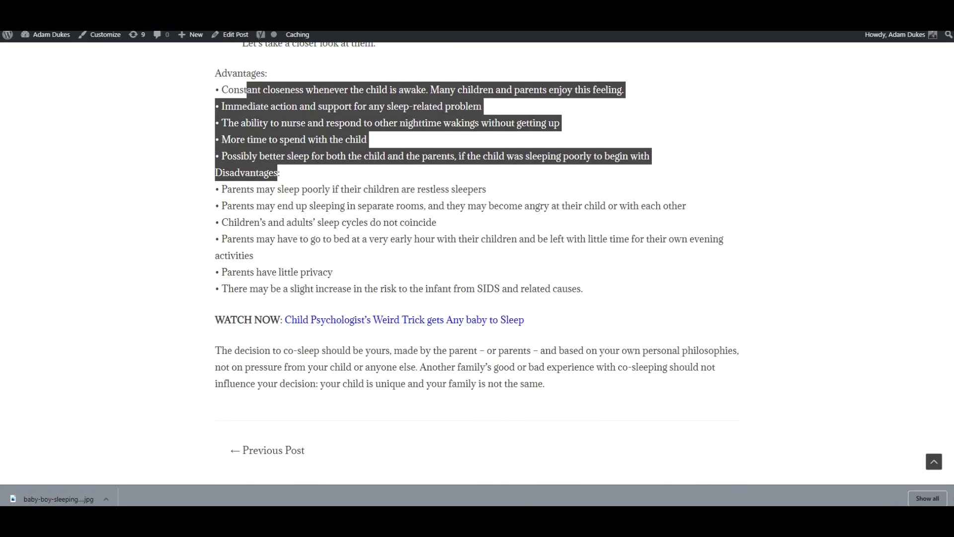
click(330, 319)
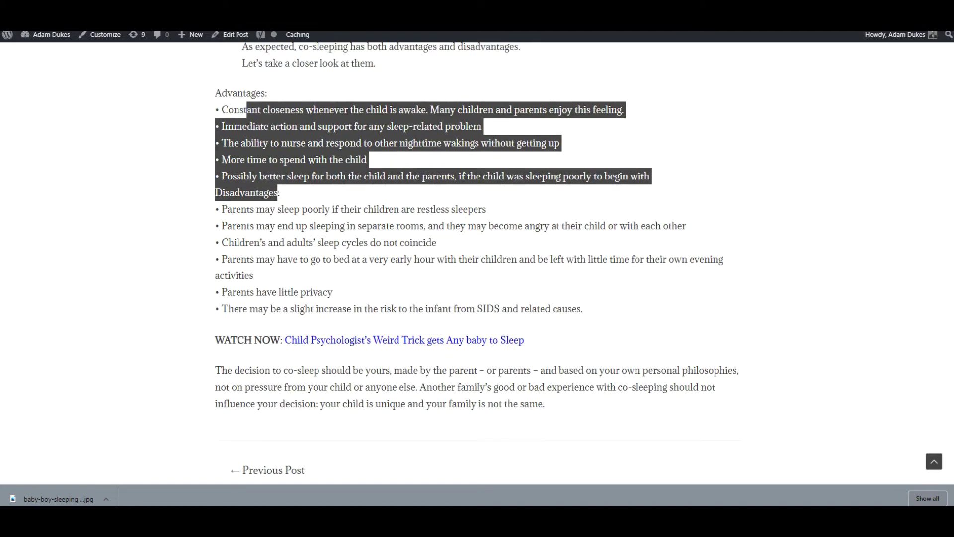
Return to the post editor, set baby-boy-sleeping-in-blanket.jpg from the media library as the featured image, and save the draft.
scroll(477, 259, up, 15)
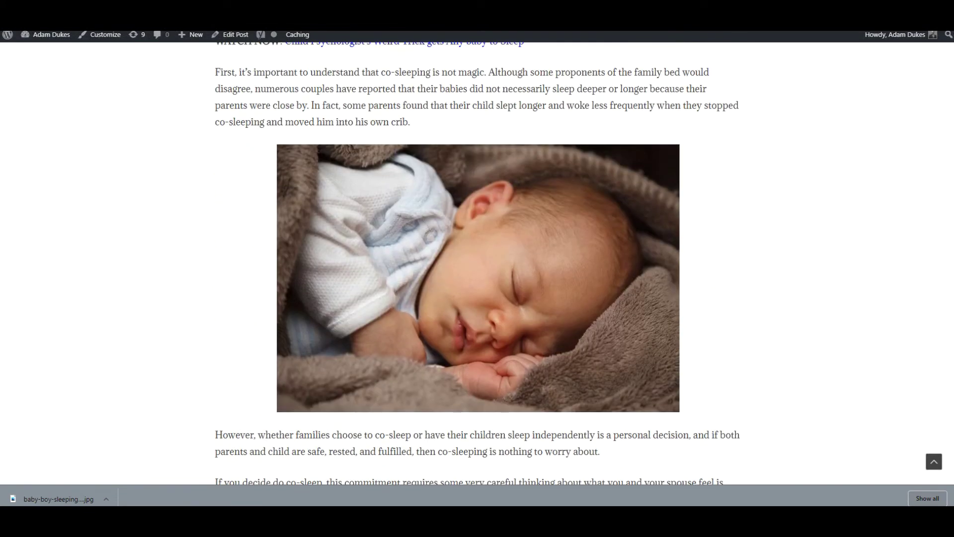
key(ctrl+shift+Tab)
scroll(442, 259, down, 20)
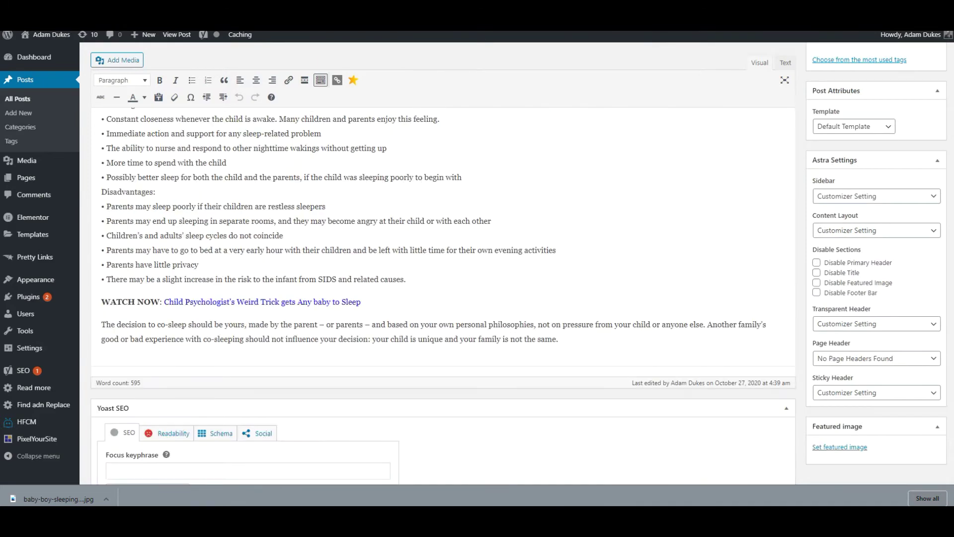
click(840, 447)
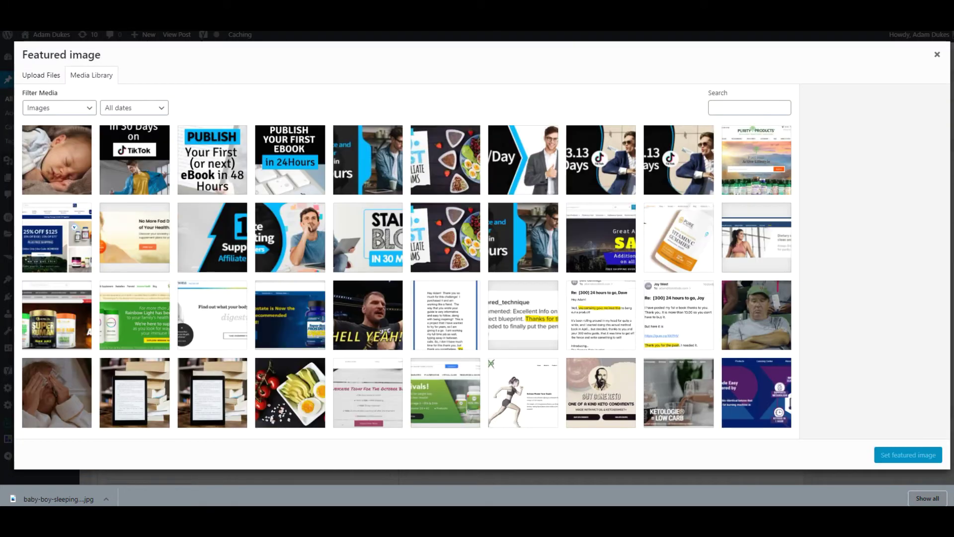
click(57, 159)
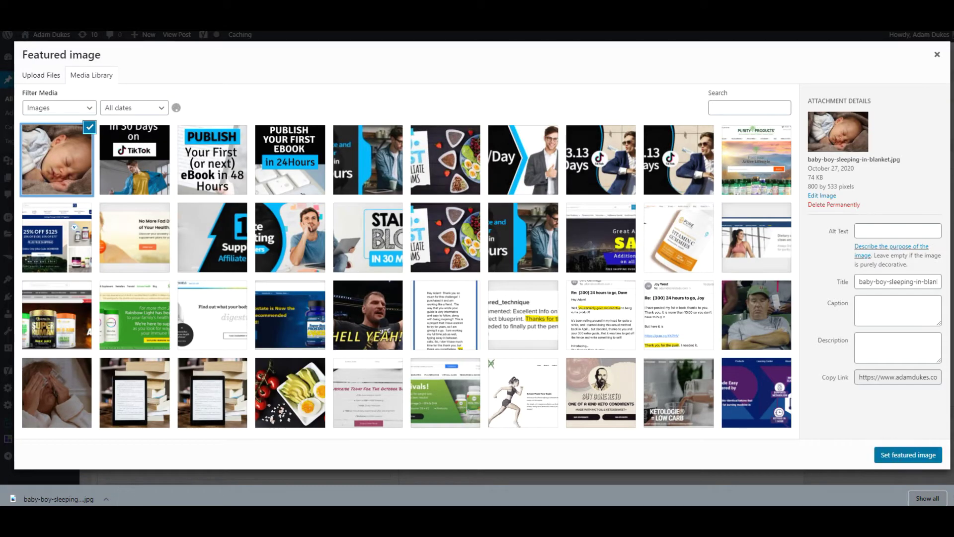
click(884, 453)
scroll(442, 258, up, 15)
scroll(474, 264, up, 3)
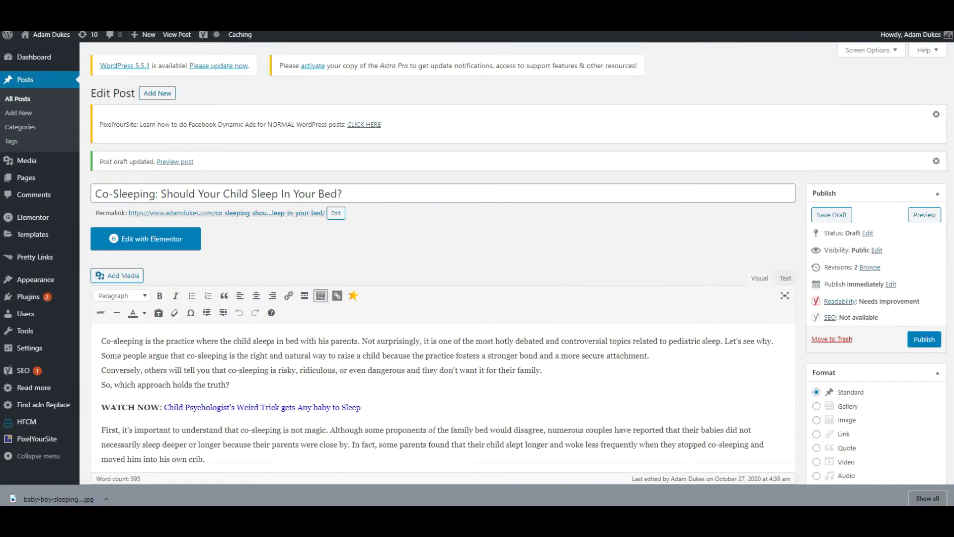
click(832, 214)
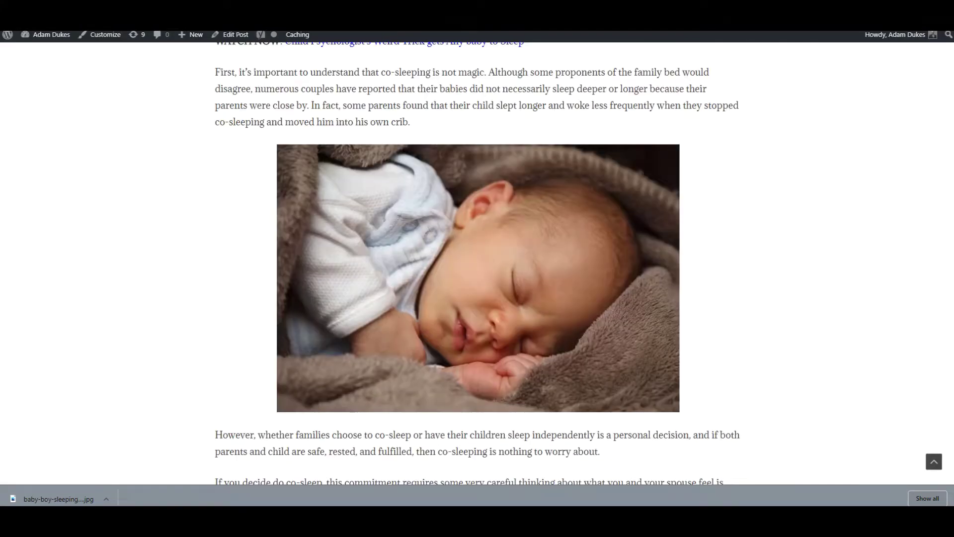
Reload the post preview and examine how the featured image and the photo inside the article are displayed.
scroll(477, 264, up, 7)
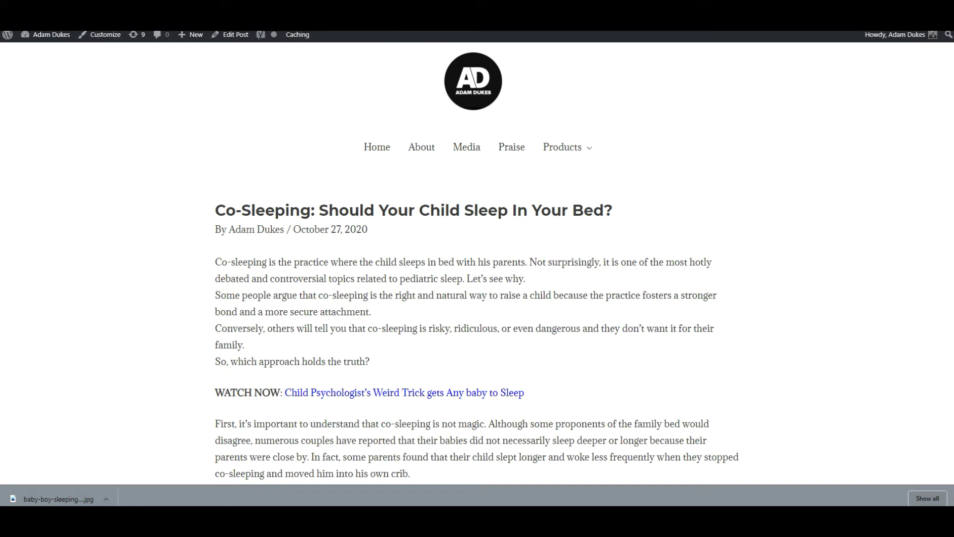
key(alt+Left)
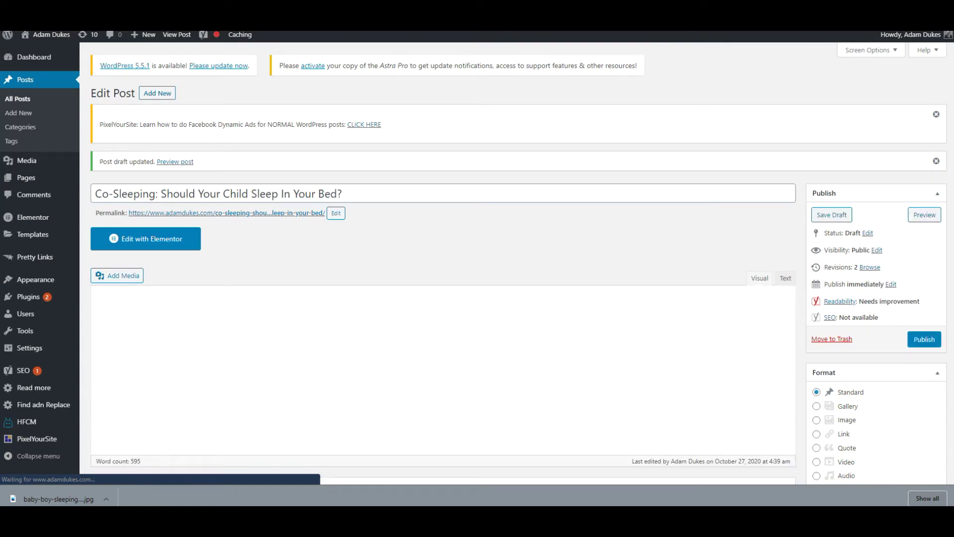
key(alt+Right)
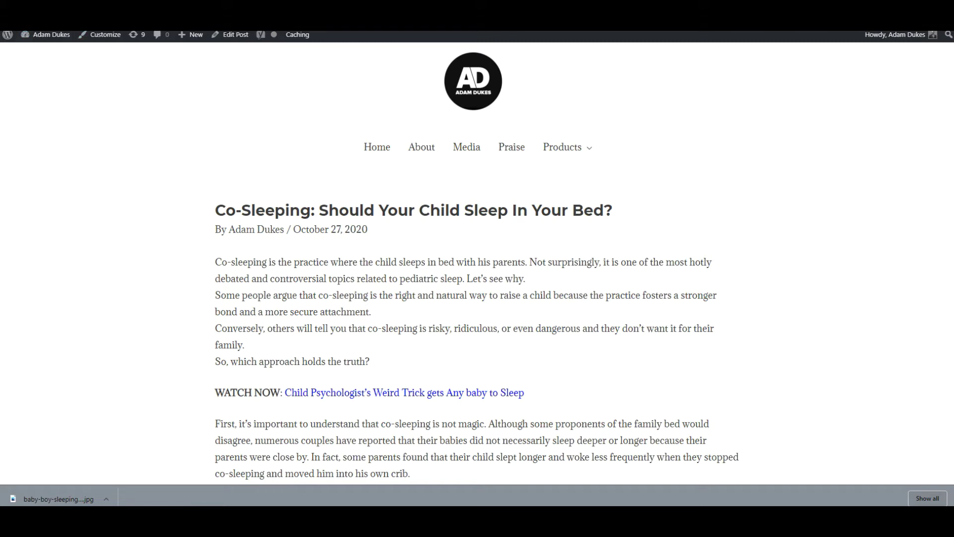
key(F5)
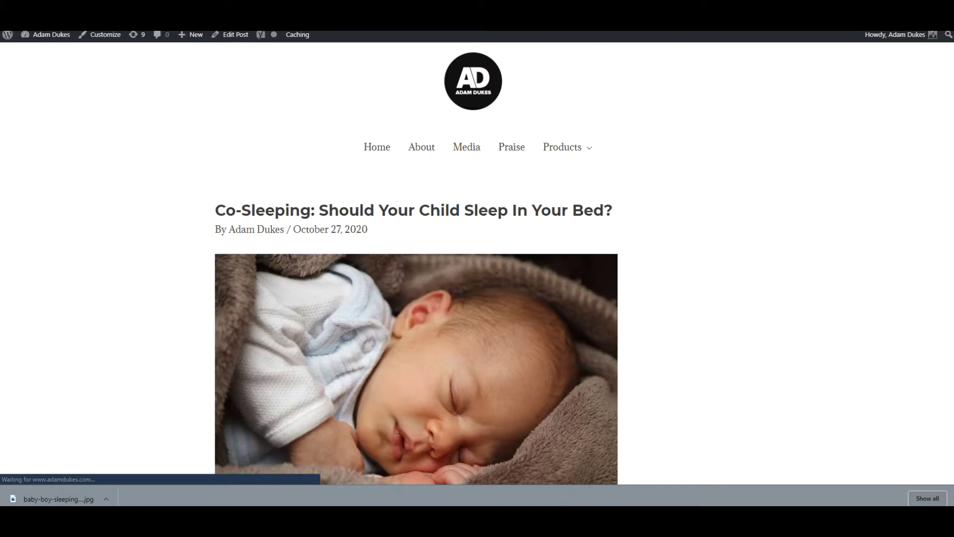
scroll(477, 263, down, 13)
scroll(417, 263, down, 3)
scroll(417, 264, up, 16)
scroll(417, 263, down, 2)
scroll(478, 263, down, 9)
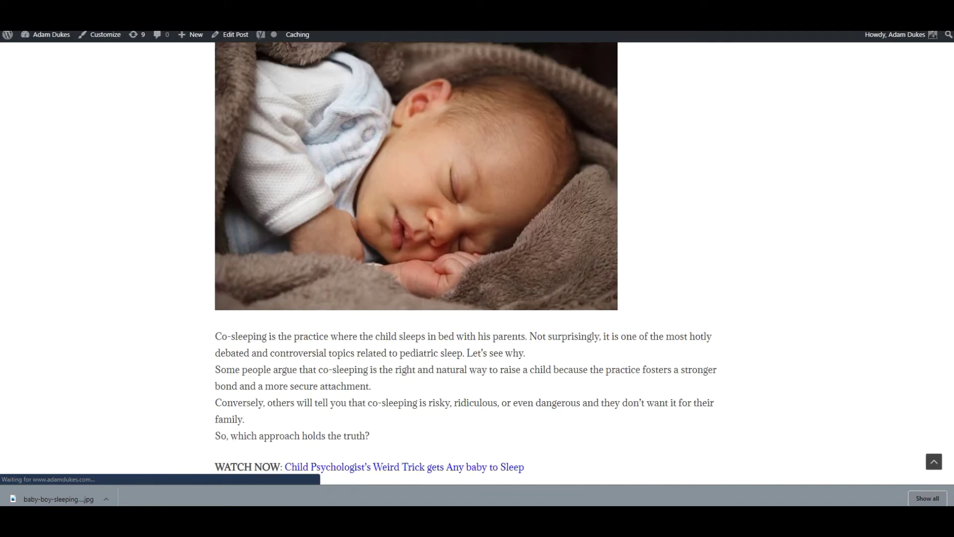
scroll(477, 263, down, 1)
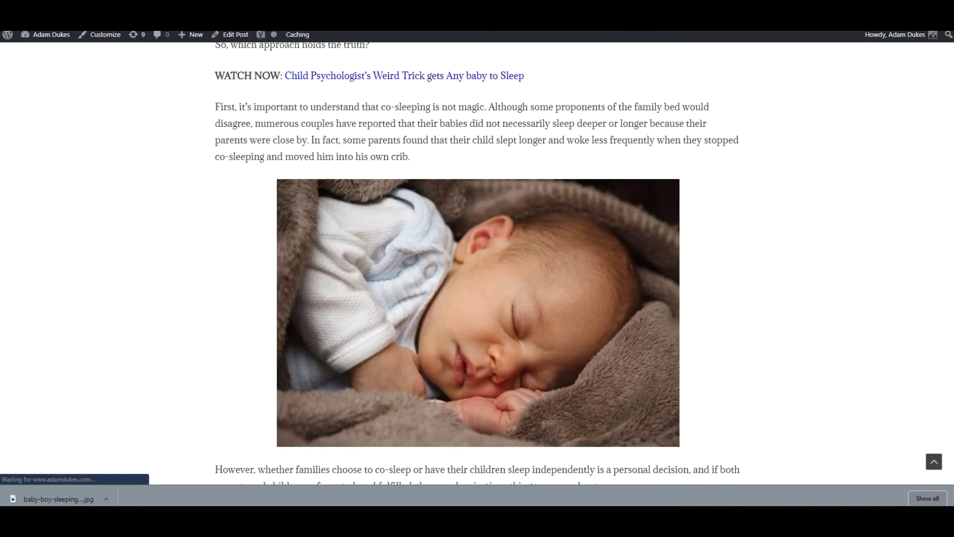
scroll(478, 264, up, 12)
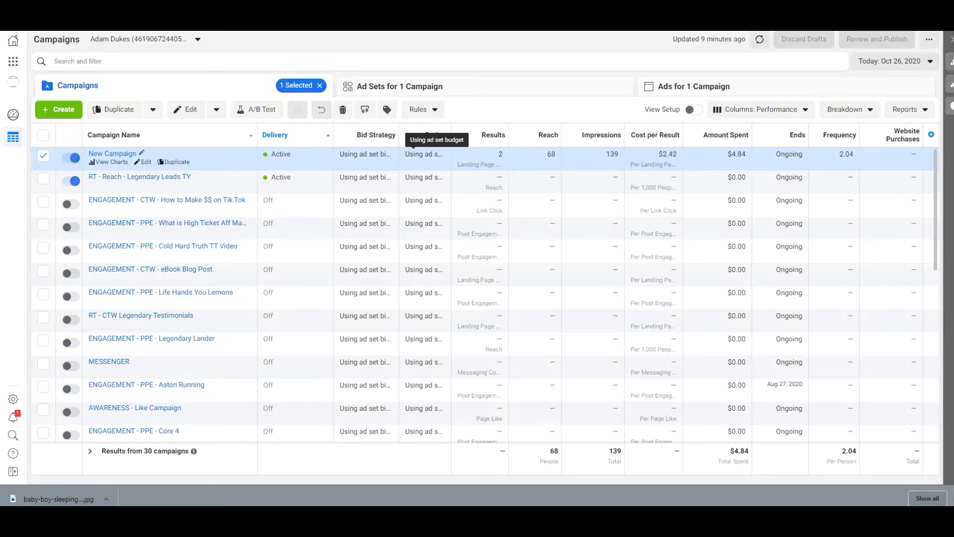
Switch to Facebook Ads Manager, open Audiences, and start a custom audience with Website as its source.
click(13, 61)
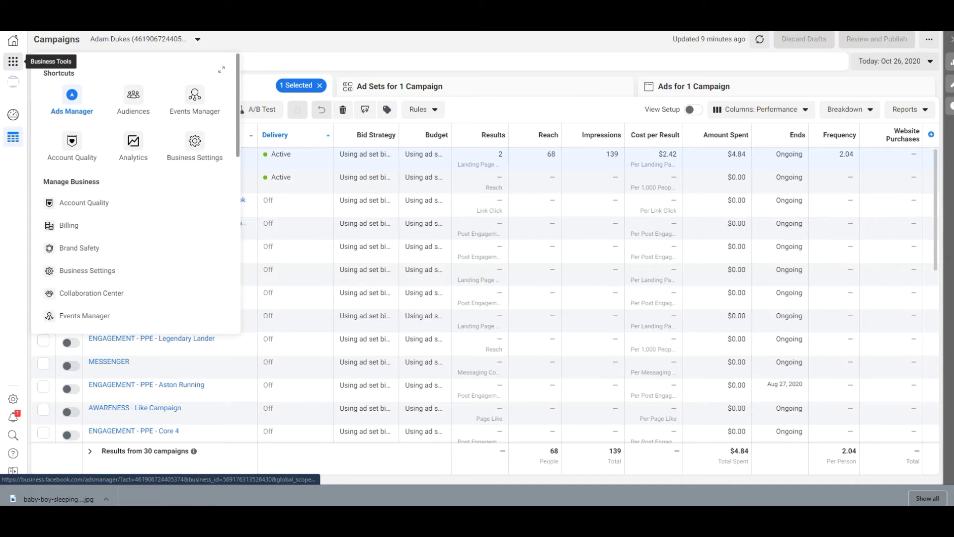
click(133, 99)
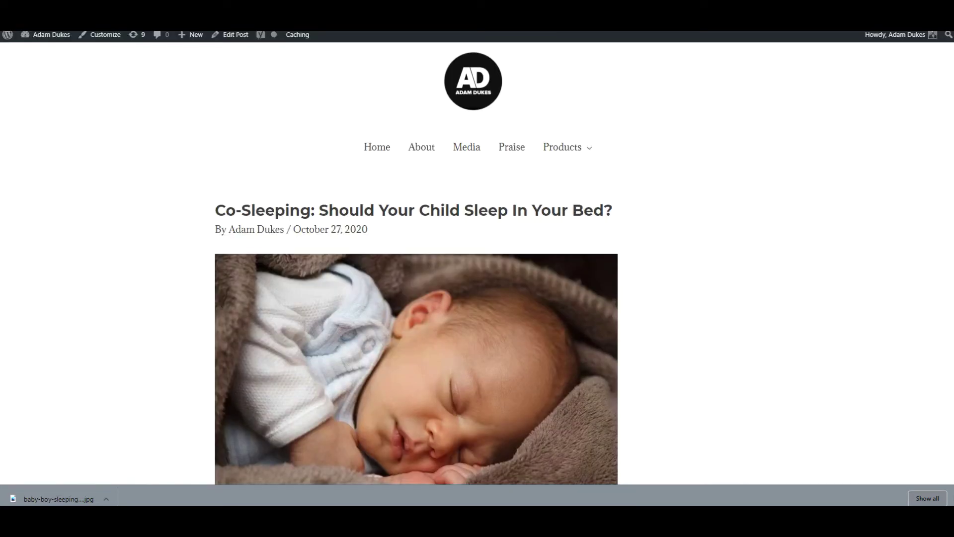
scroll(466, 263, down, 4)
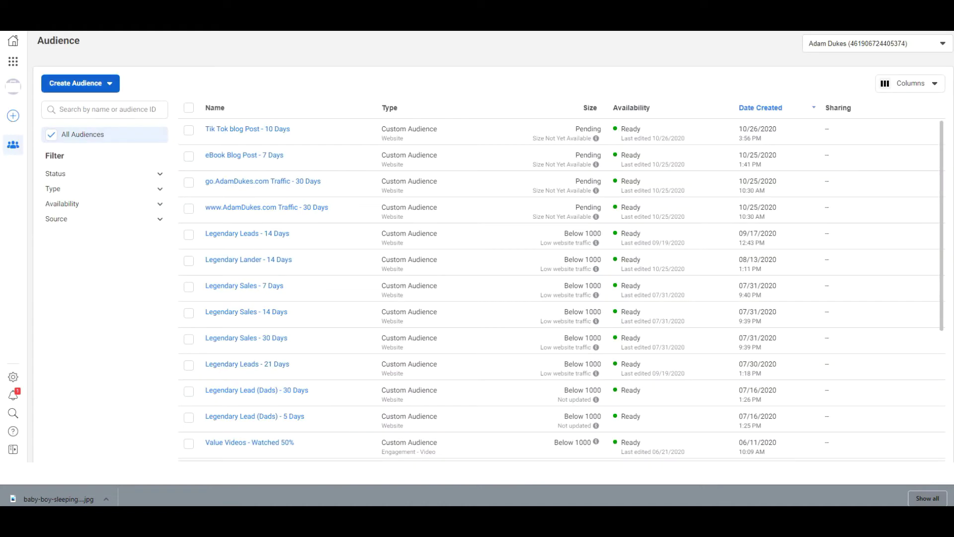
click(76, 83)
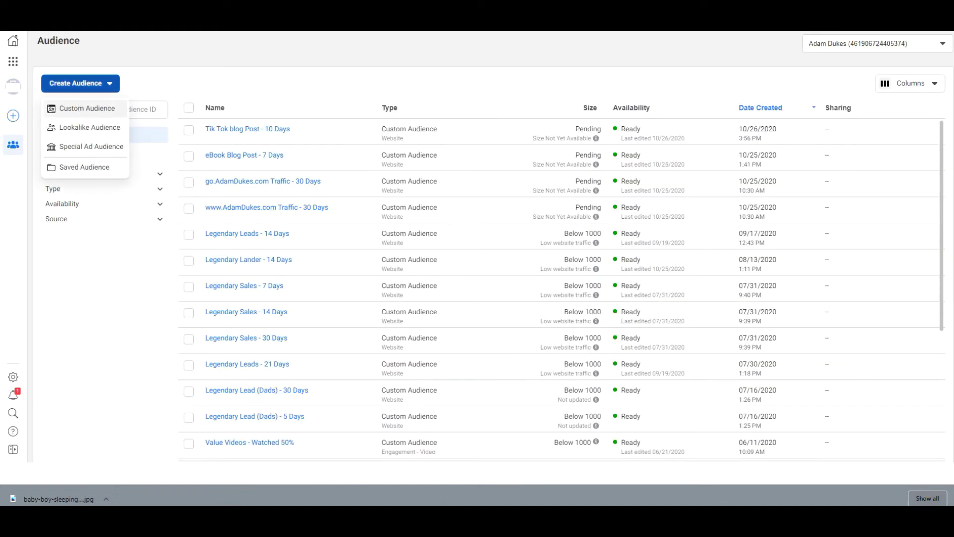
click(87, 108)
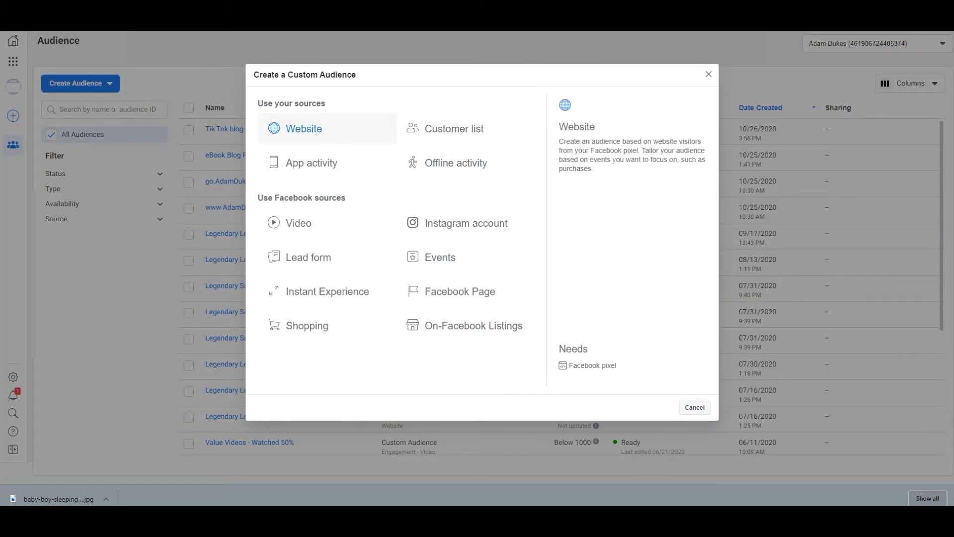
click(298, 124)
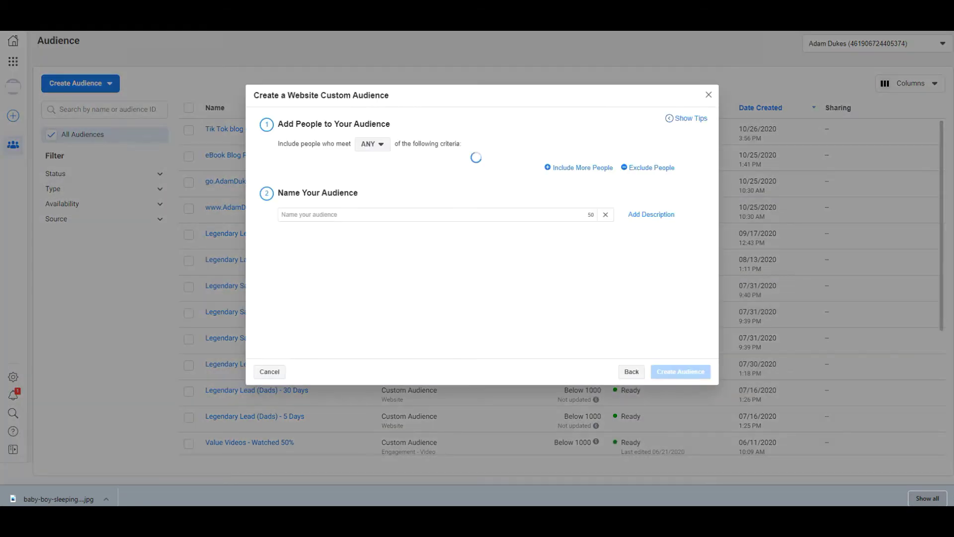
Include people who visited specific web pages whose URL contains the post's preview address ending ?p=774&preview=true in the past 7 days.
click(322, 189)
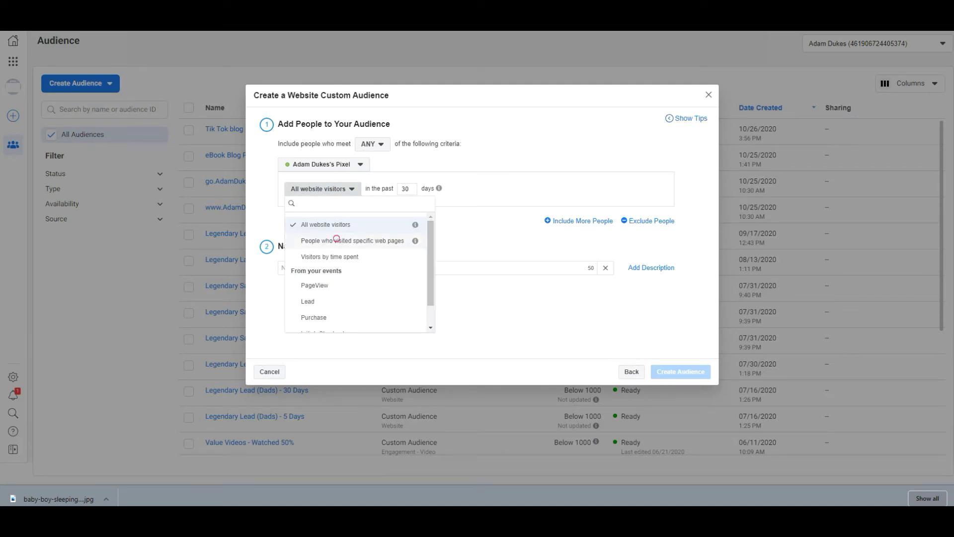
click(353, 240)
click(382, 223)
text(https://www.adamdukes.com/?p=774&preview=true)
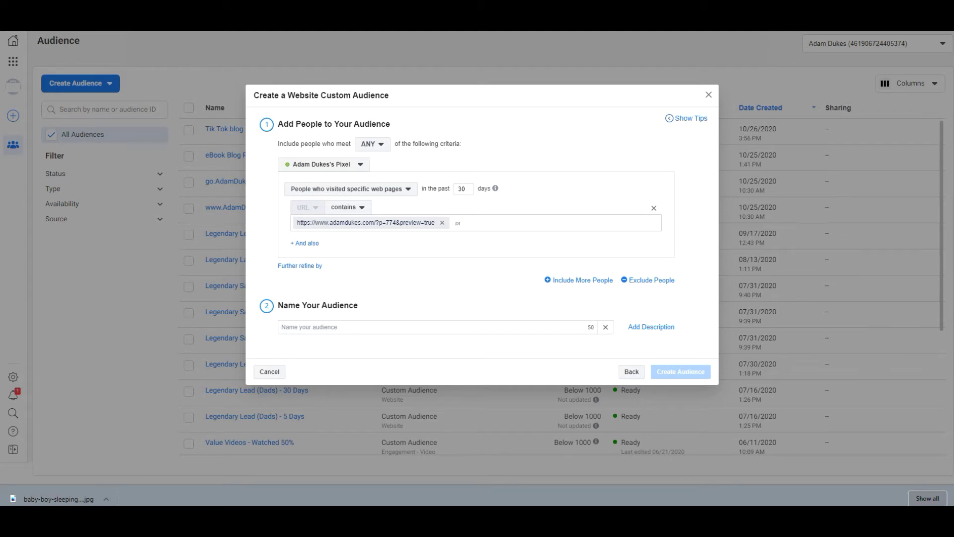
double_click(461, 188)
text(7)
Name the audience "Baby Sleeps Blog Post - 7 Days" and create it without any follow-up ad or lookalike.
click(343, 327)
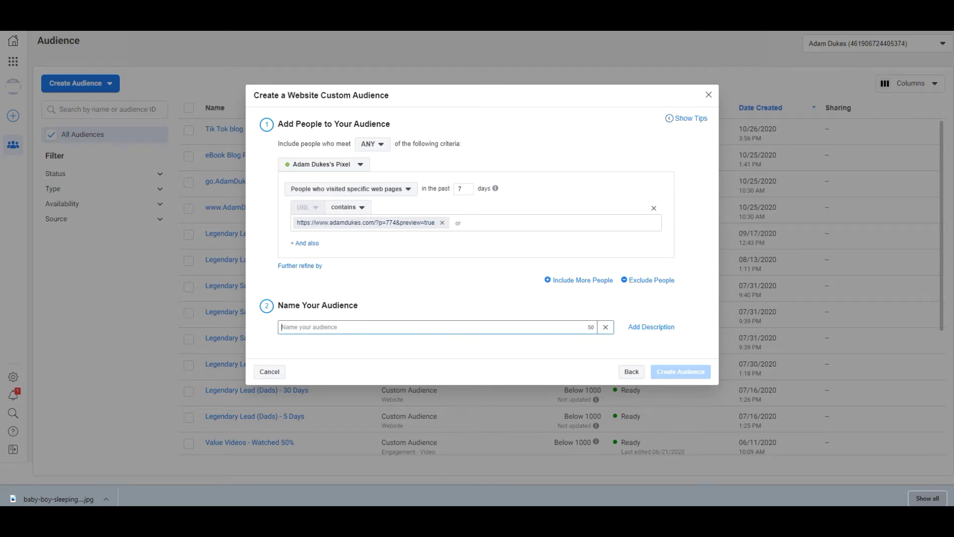
text(Baby Sleeps )
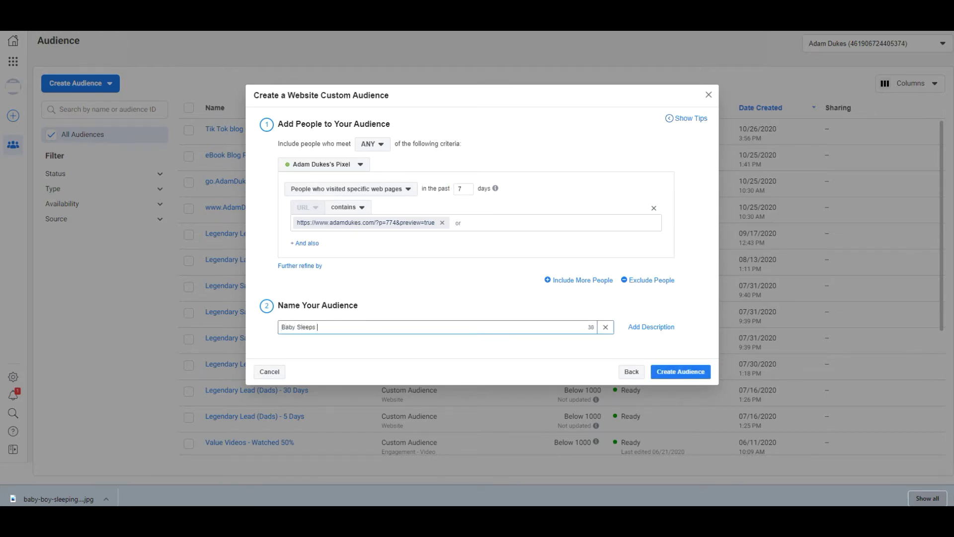
text(Blog Post - 7 Days)
click(681, 372)
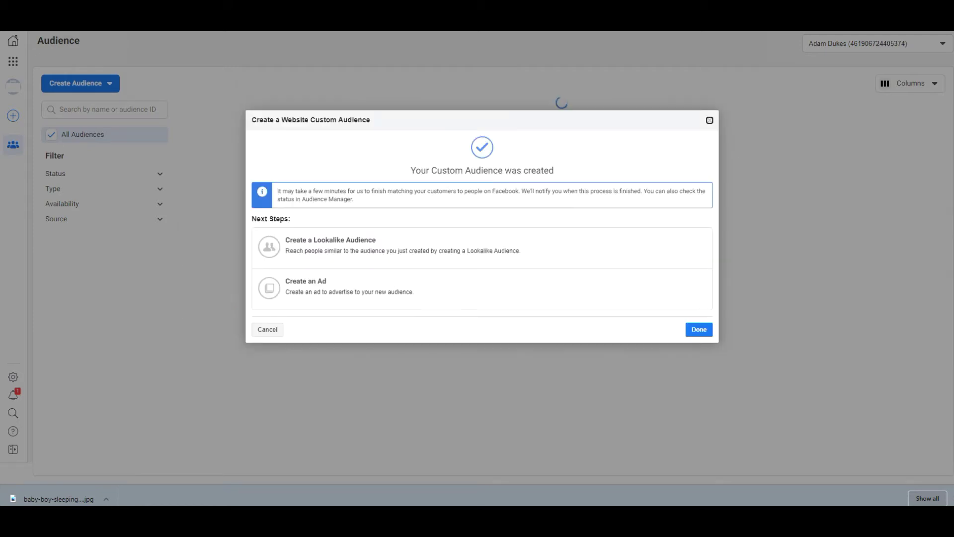
click(689, 330)
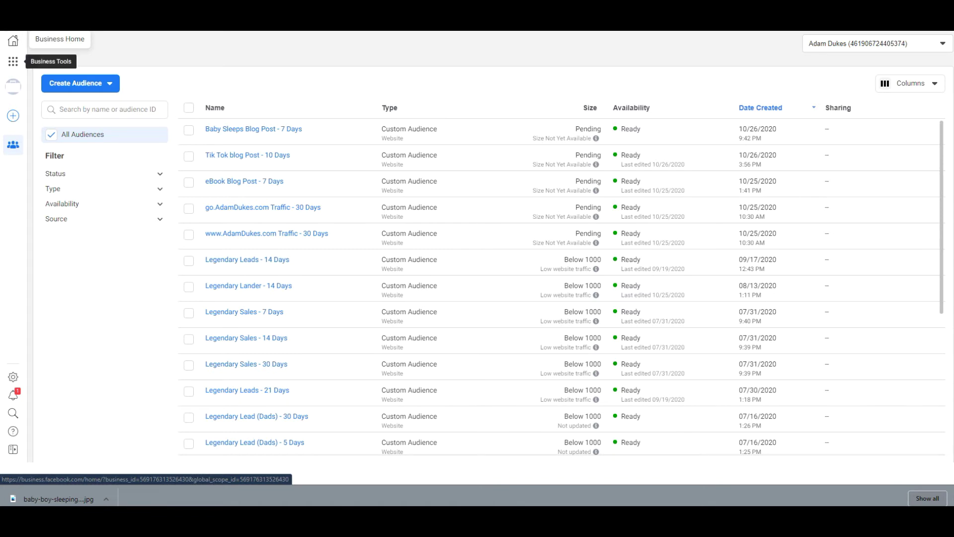
Return to Ads Manager, create a Traffic campaign named "Demo YT Video", and open its new ad set.
click(15, 60)
click(74, 98)
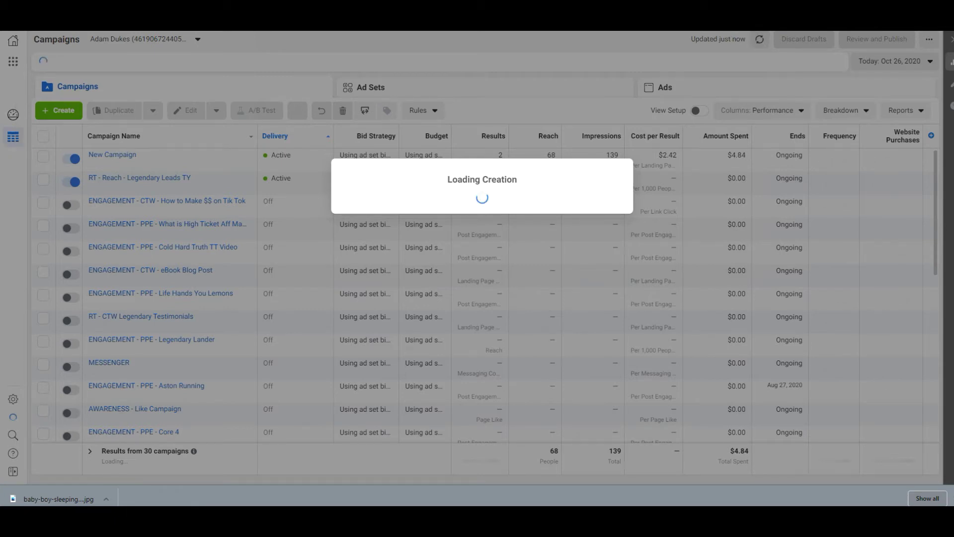
click(603, 388)
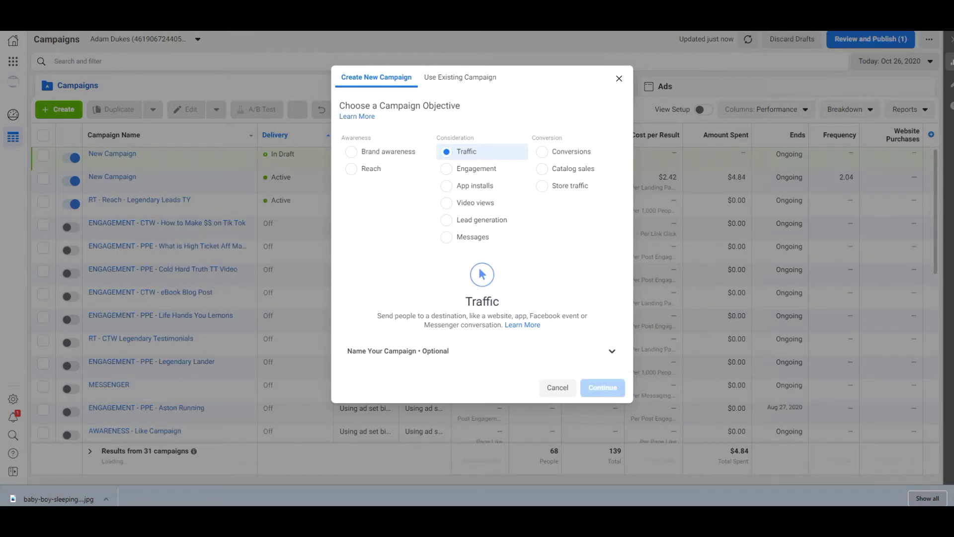
text(Demo)
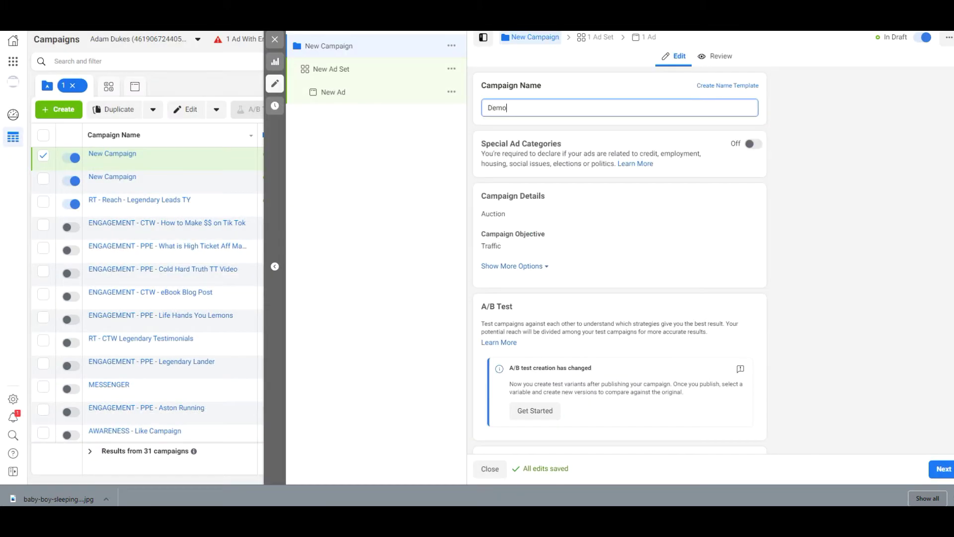
text( YT Video)
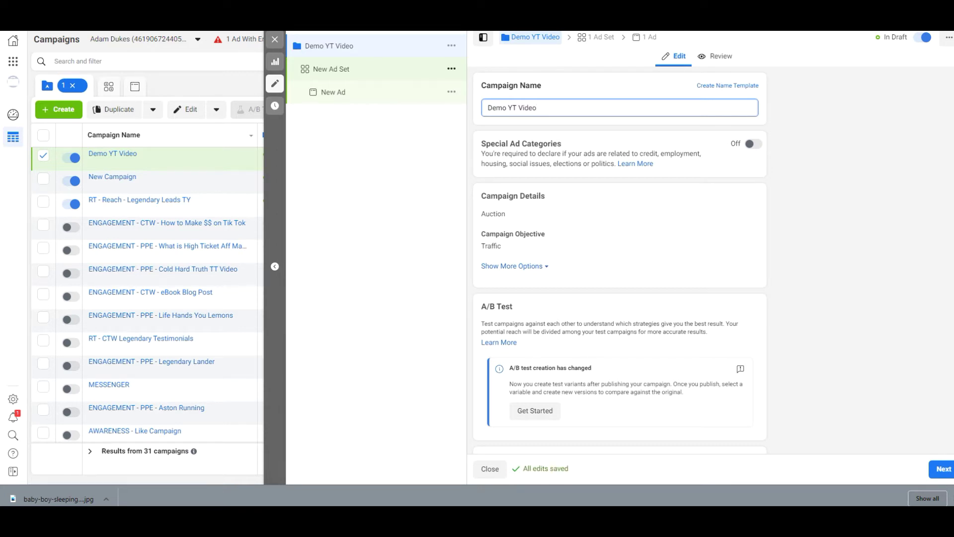
click(328, 69)
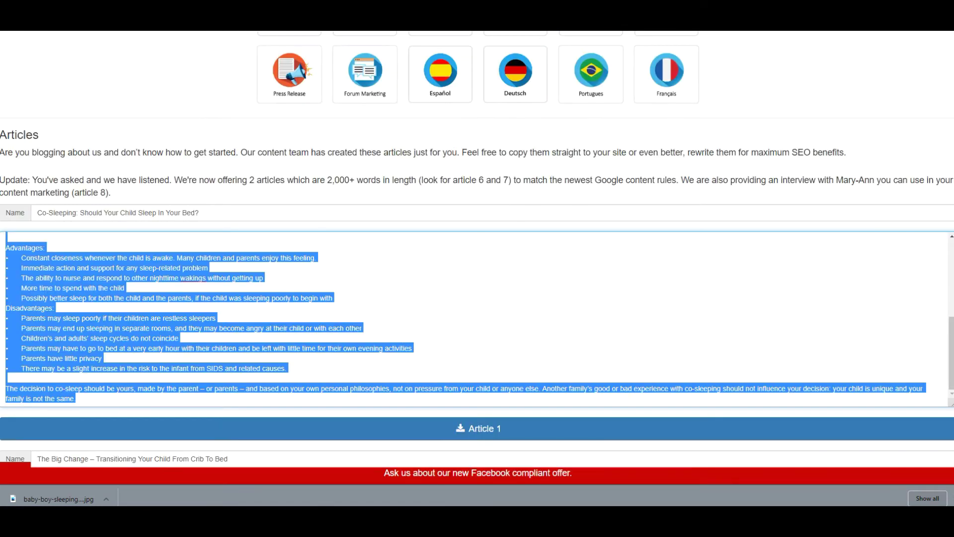
In the Baby Sleep Miracle affiliate resource center, open Demographics and examine the market's age, children and education charts.
scroll(477, 248, up, 4)
click(301, 100)
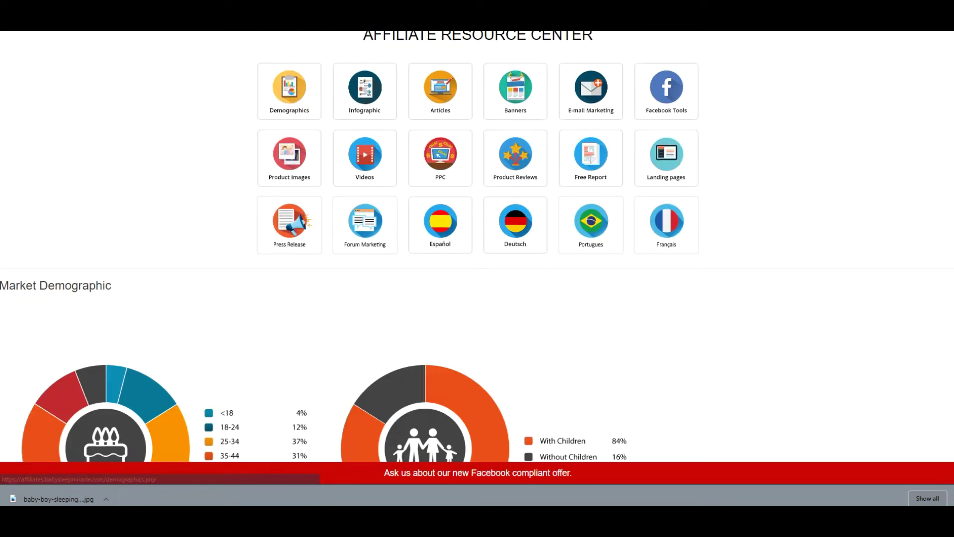
scroll(305, 102, down, 5)
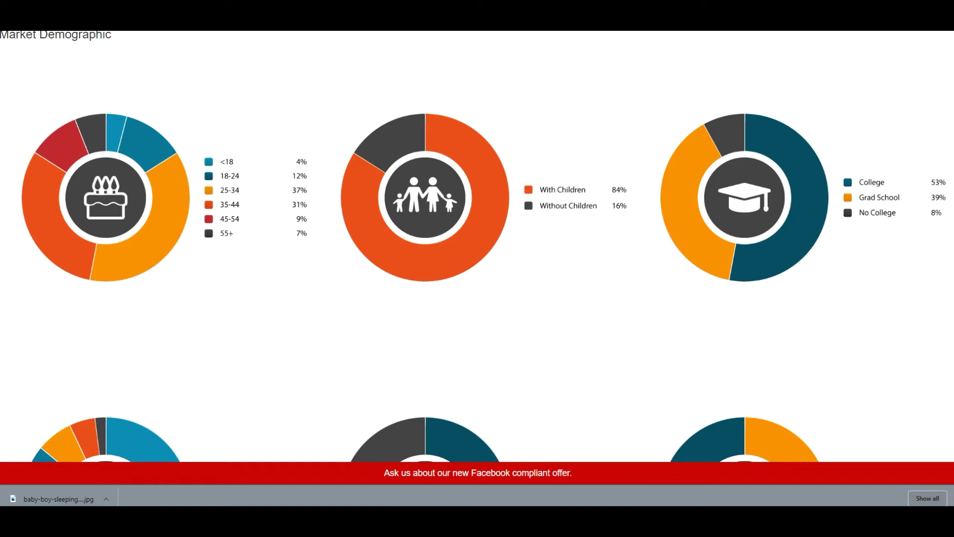
Return to the new ad set of the Demo YT Video campaign and set its daily budget to $5.00.
key(ctrl+Tab)
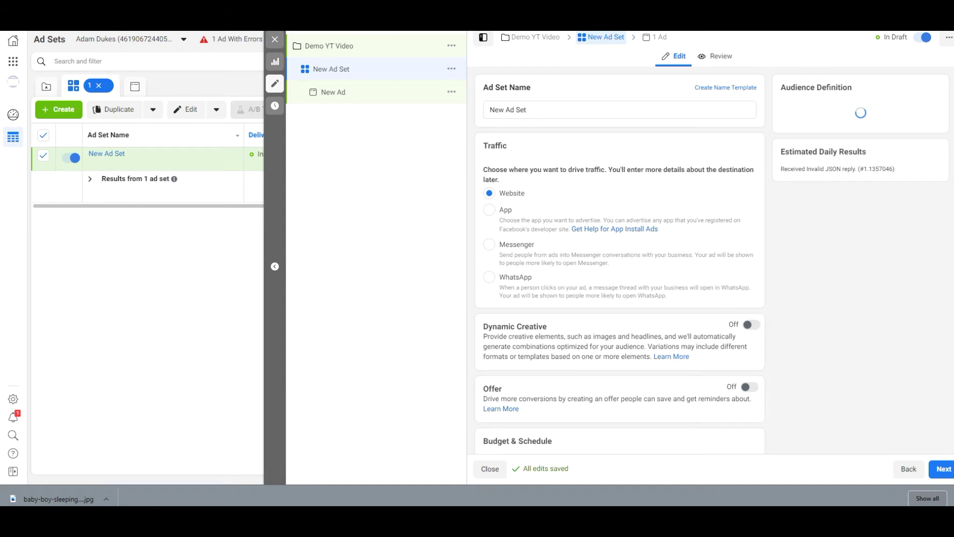
scroll(673, 225, down, 5)
double_click(673, 225)
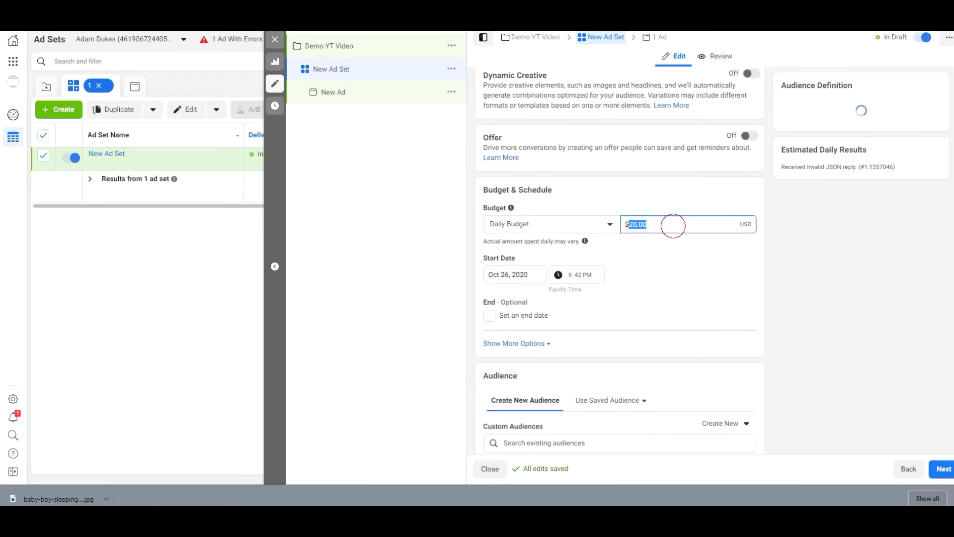
key(BackSpace)
text(20)
key(Tab)
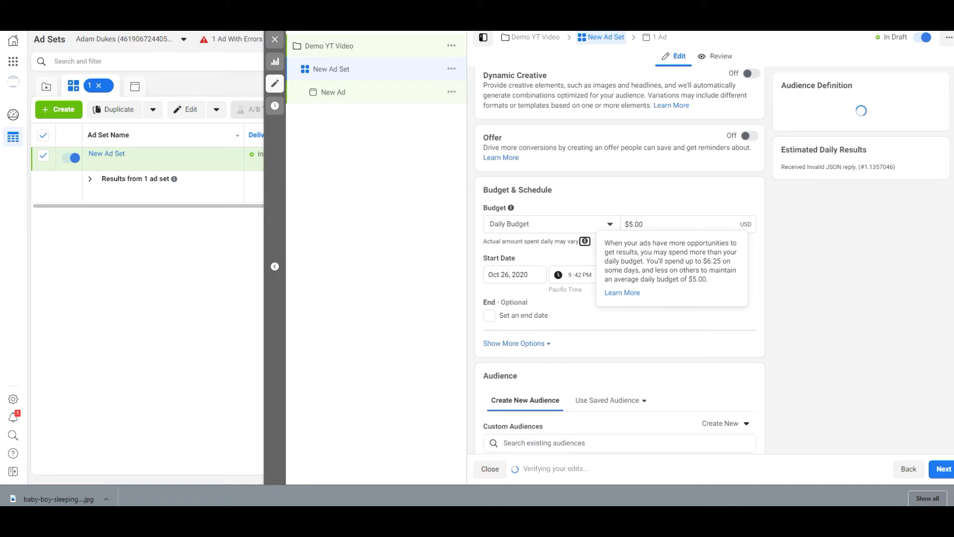
Set the ad set's audience age range to 25–44.
click(654, 202)
scroll(655, 202, down, 2)
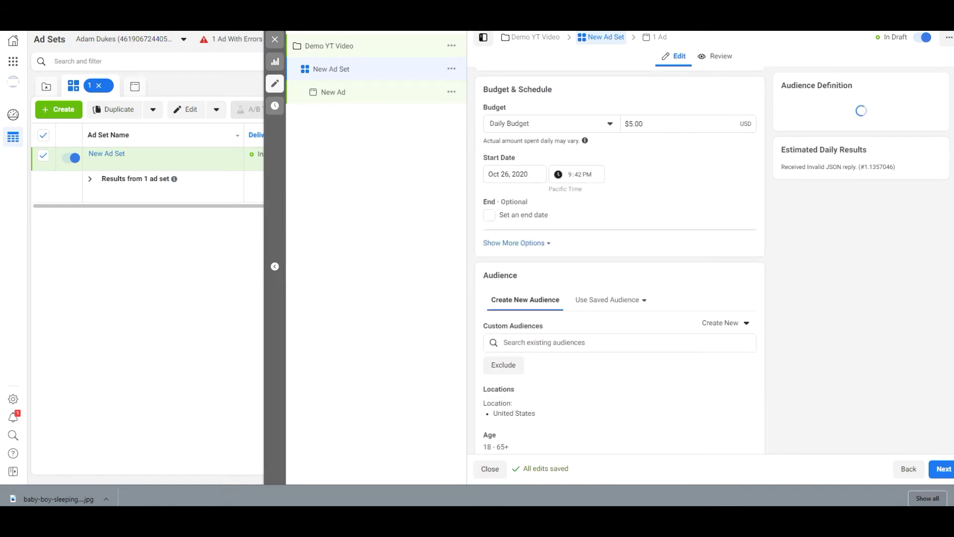
scroll(620, 260, down, 3)
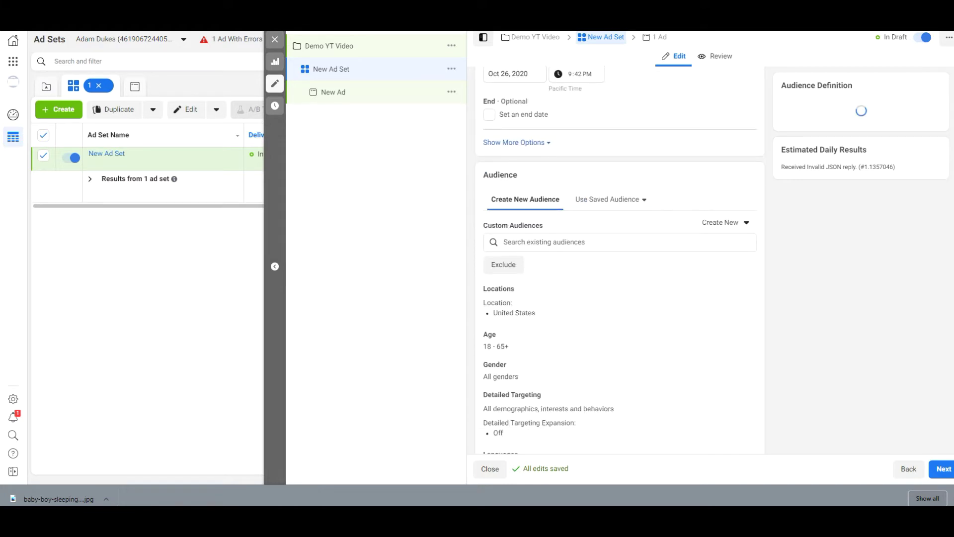
click(741, 284)
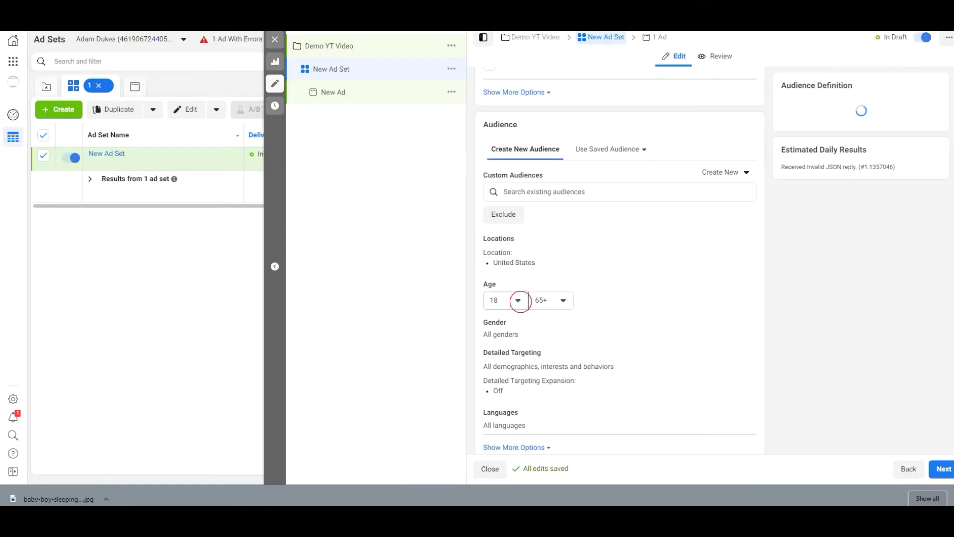
click(518, 300)
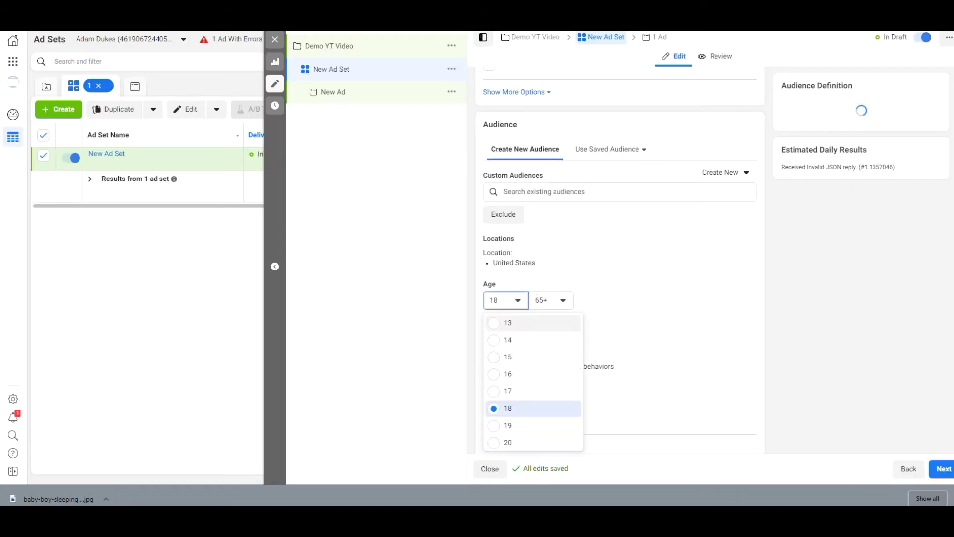
scroll(531, 377, down, 2)
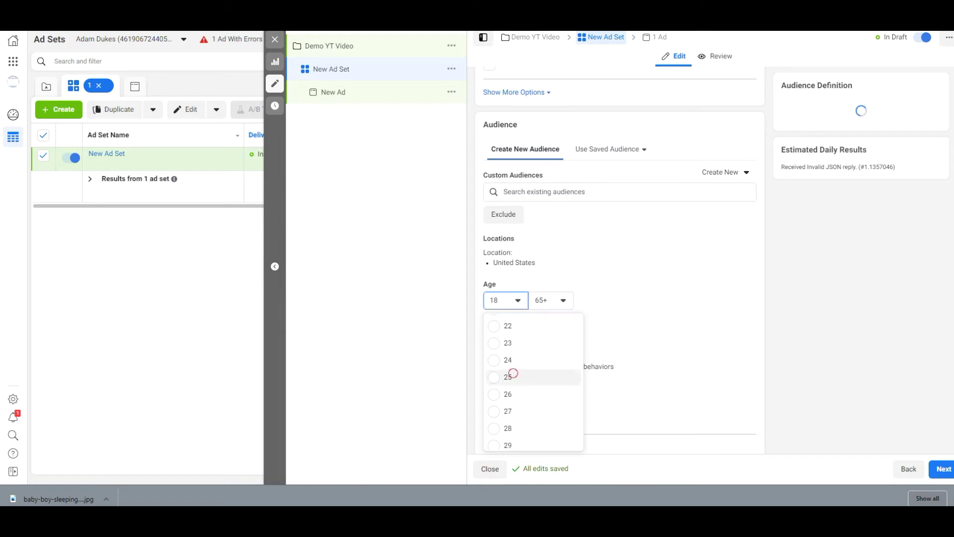
click(508, 376)
click(563, 300)
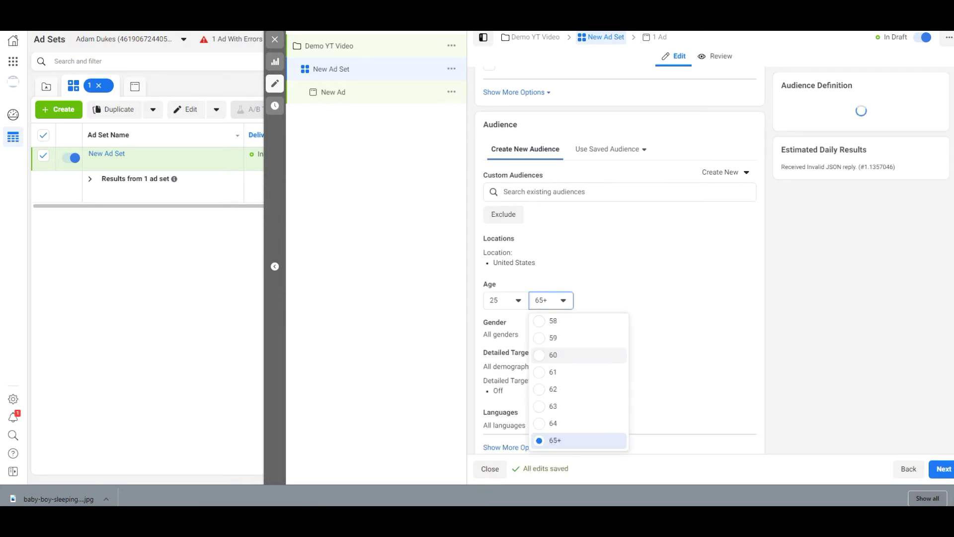
scroll(579, 383, up, 4)
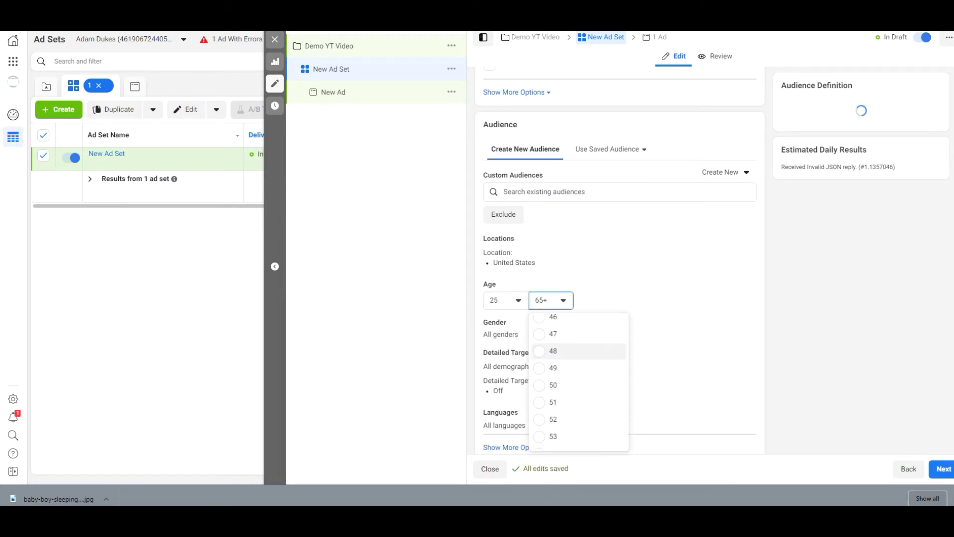
click(553, 332)
Restrict the ad set's audience gender to Women.
scroll(553, 333, down, 1)
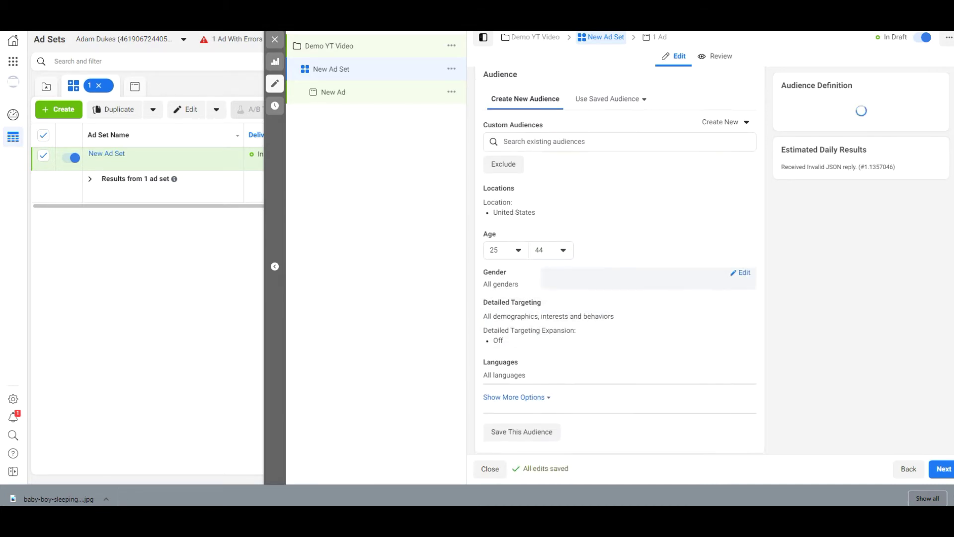
click(742, 273)
click(559, 285)
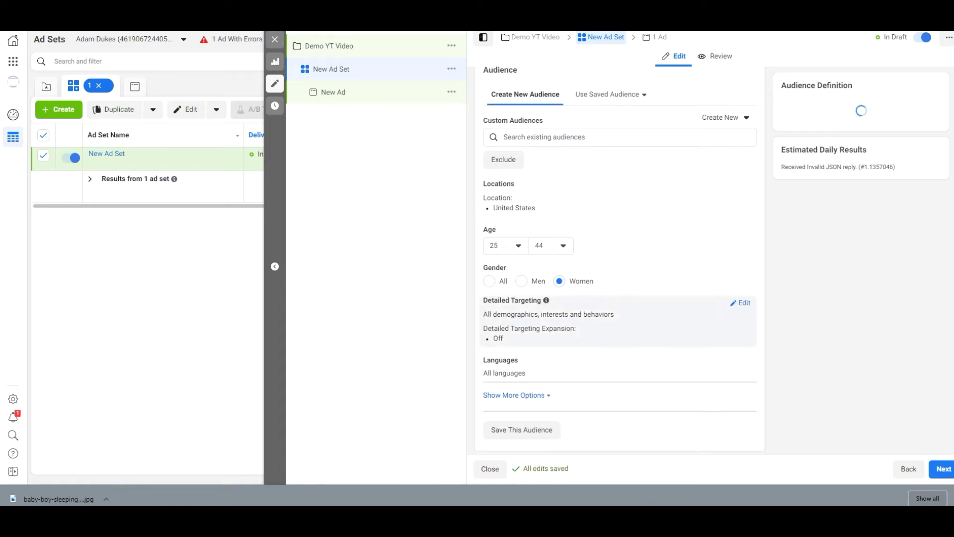
Add the demographic "Parents (All)" to the audience's detailed targeting.
scroll(547, 303, down, 1)
click(741, 257)
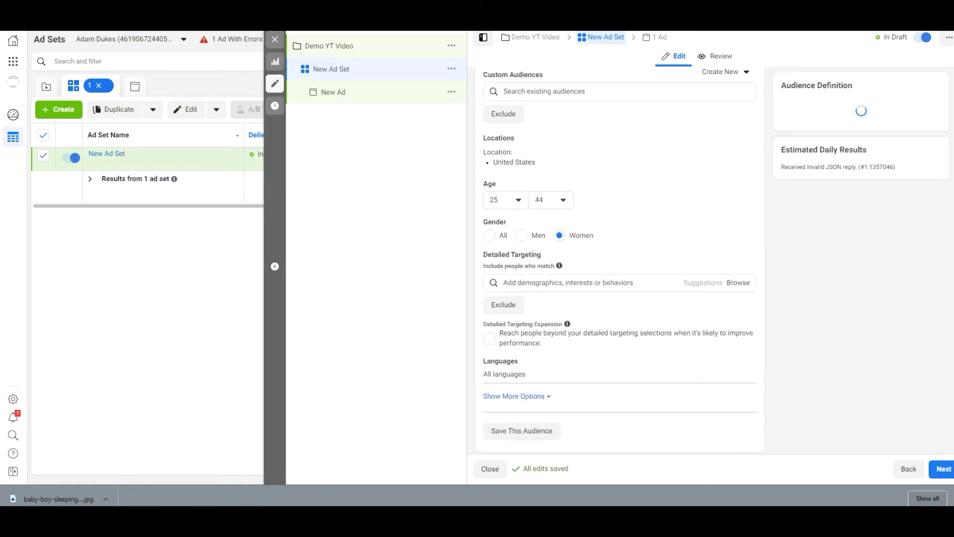
click(594, 281)
text(parents)
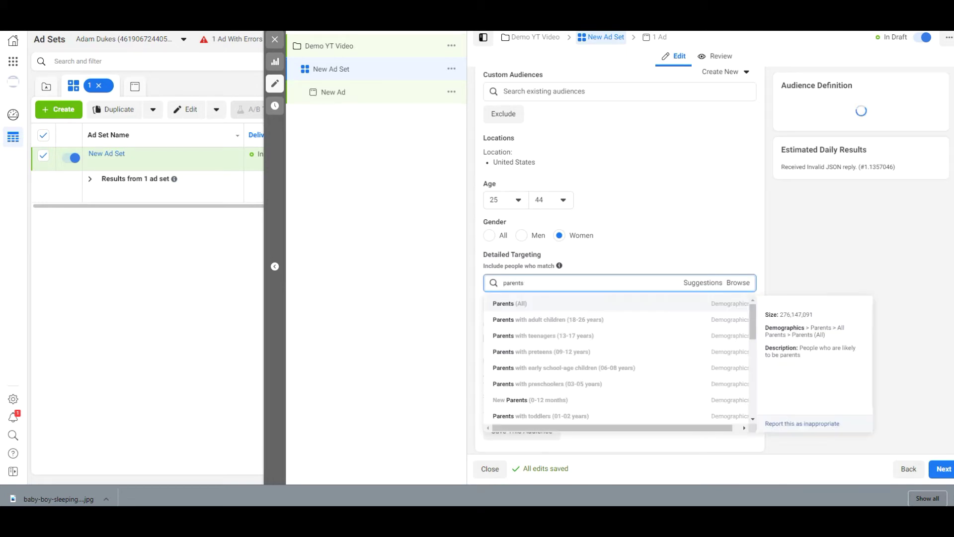
click(521, 304)
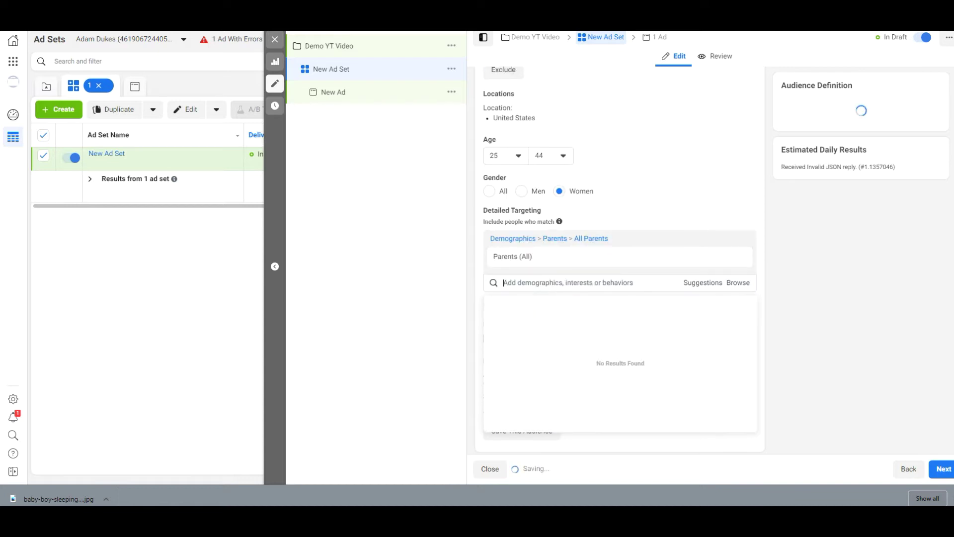
click(808, 303)
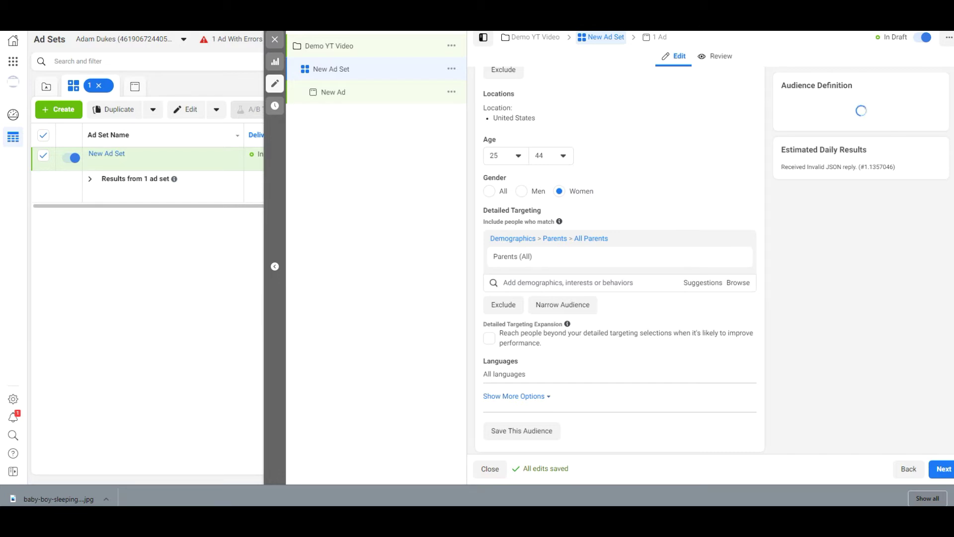
Switch the ad set to manual placements and exclude the Audience Network and Messenger platforms.
scroll(620, 263, down, 5)
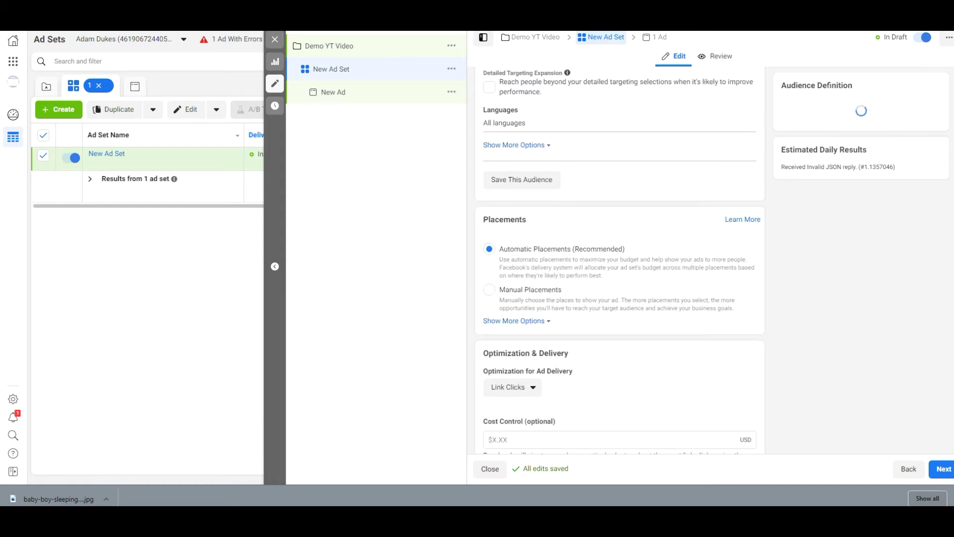
click(506, 290)
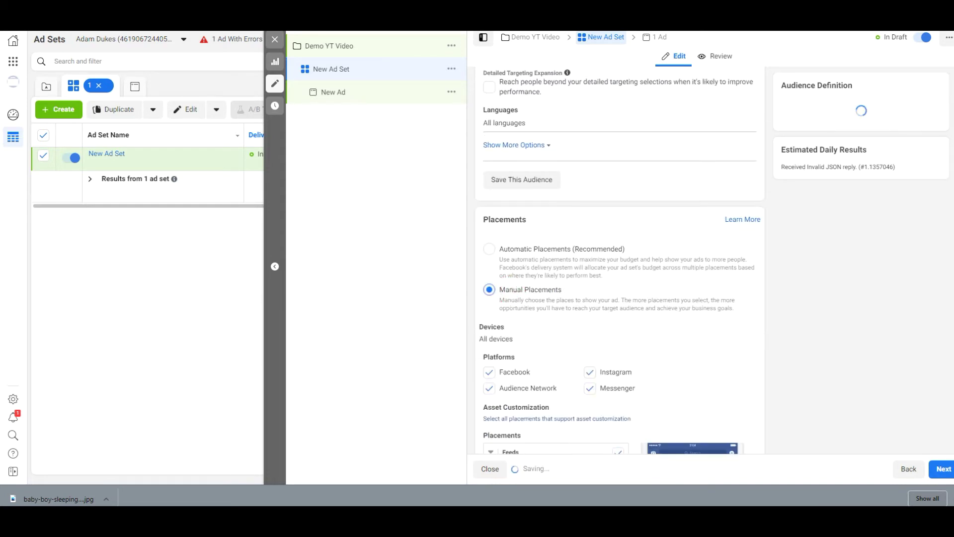
click(489, 389)
click(590, 388)
Deselect the Facebook Video Feeds placement and all Stories, In-Stream, Search and In-Article placements.
scroll(561, 291, down, 5)
click(618, 292)
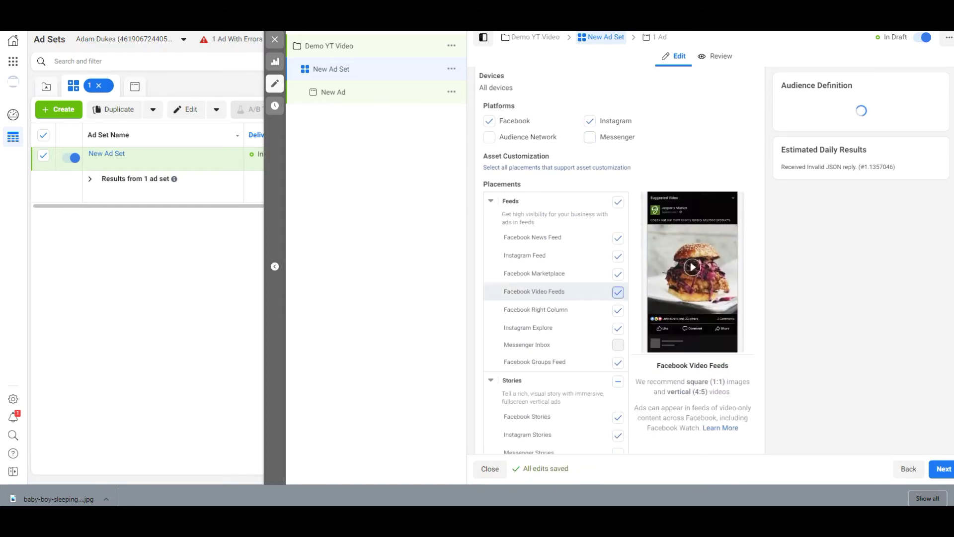
scroll(618, 308, down, 1)
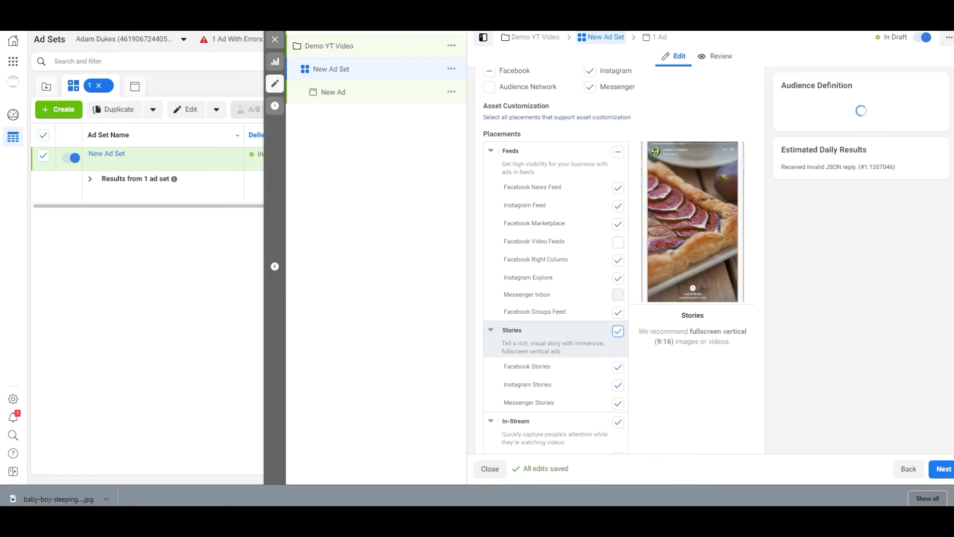
click(618, 331)
scroll(618, 323, down, 4)
click(618, 221)
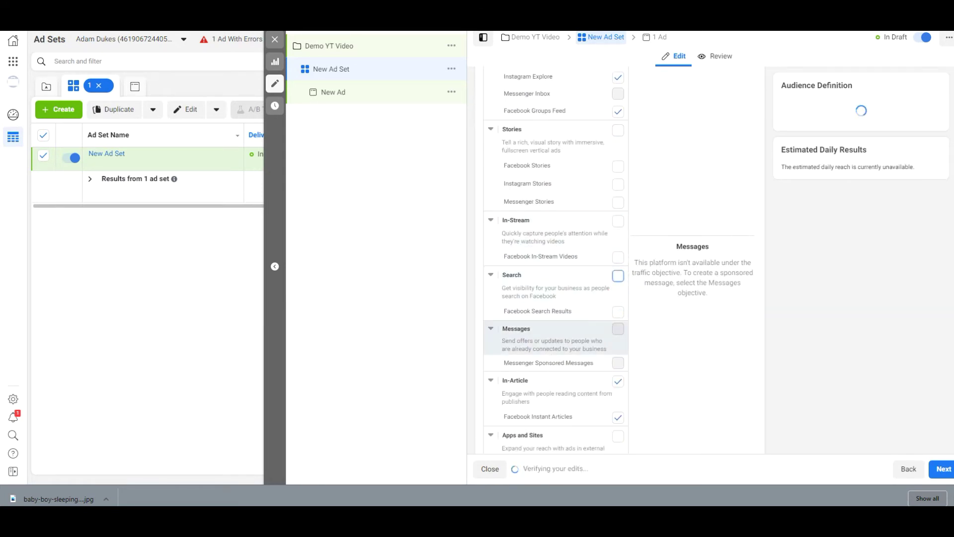
click(618, 275)
click(618, 381)
scroll(556, 258, down, 7)
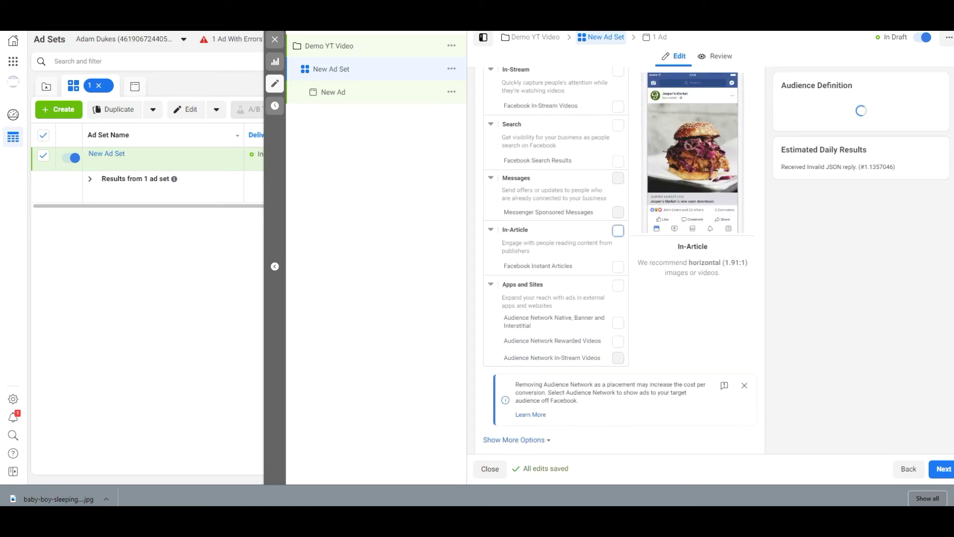
Rename the ad set as "US Moms - 25 - 44 - FB/IG [10/26/20]".
scroll(556, 258, up, 4)
scroll(556, 259, up, 10)
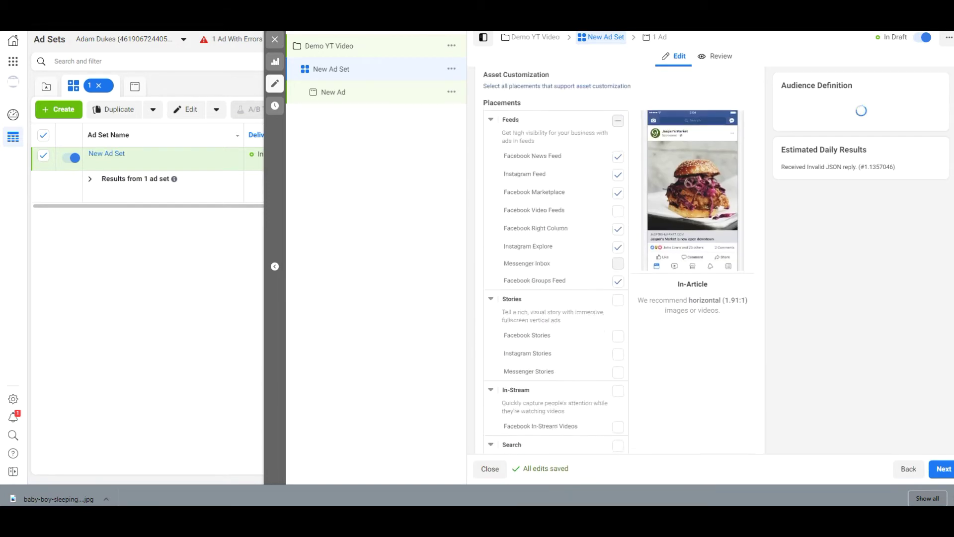
scroll(555, 258, up, 2)
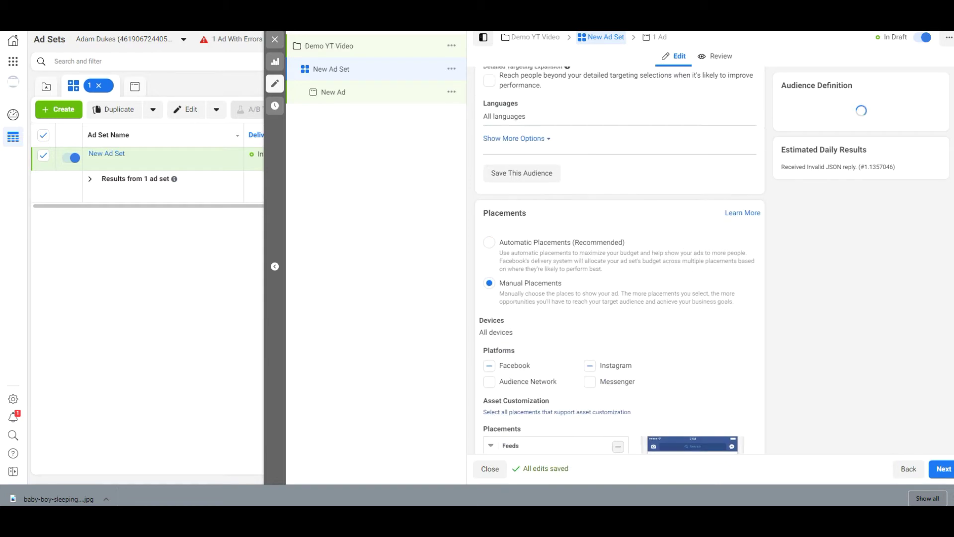
scroll(555, 258, up, 15)
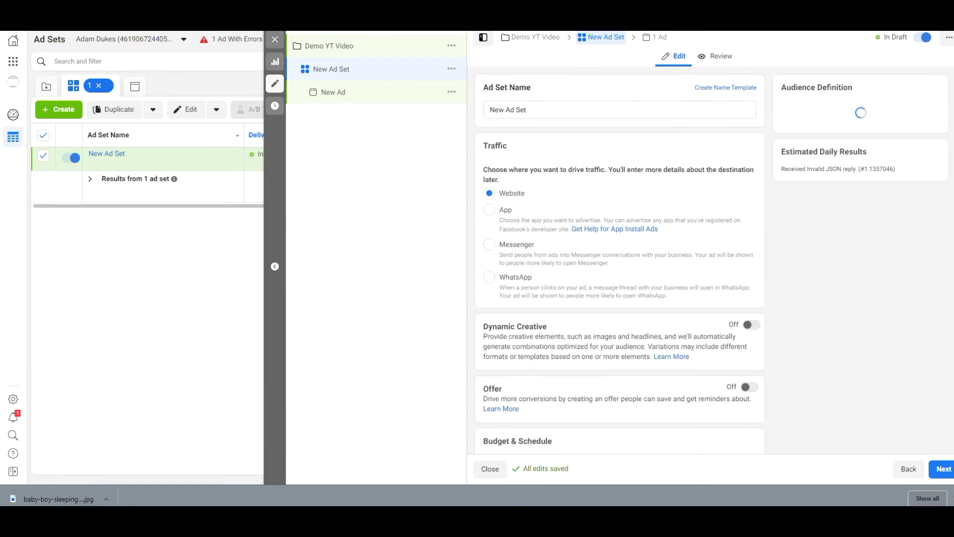
triple_click(541, 113)
text(US Moms )
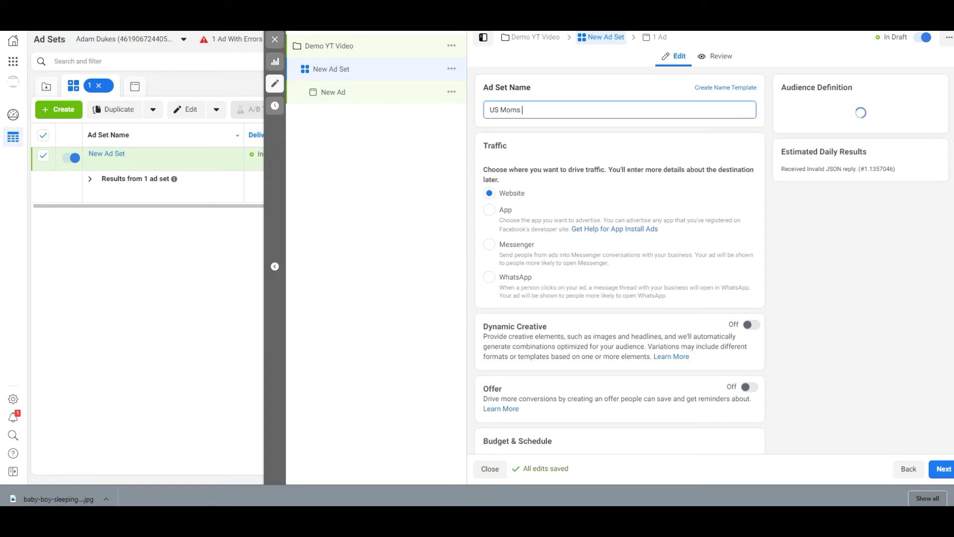
text(- 25-)
text(- 44 - )
text(FB/)
text(IG [10)
text(/26/20)
text(])
click(806, 300)
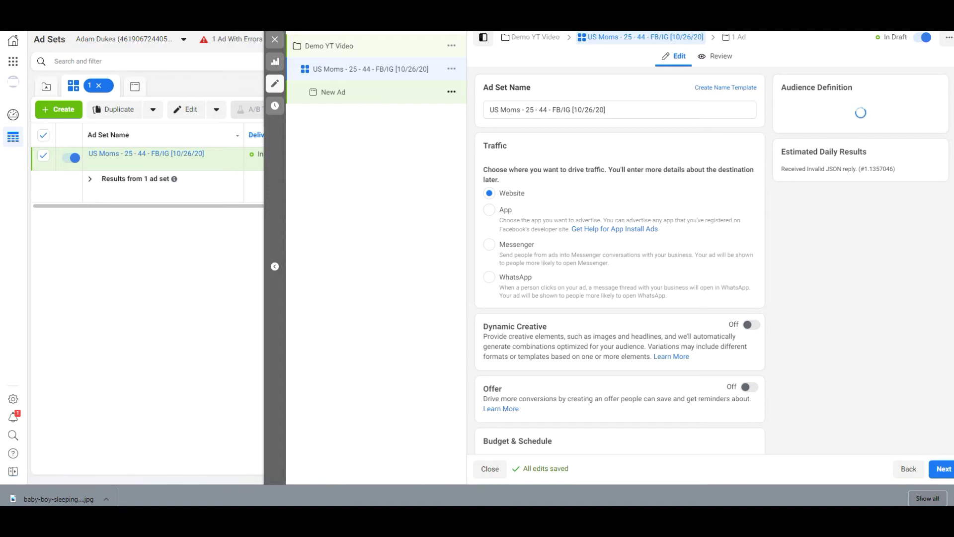
Open the new ad and set its identity to the advertiser's own Facebook Page and Instagram account.
click(333, 92)
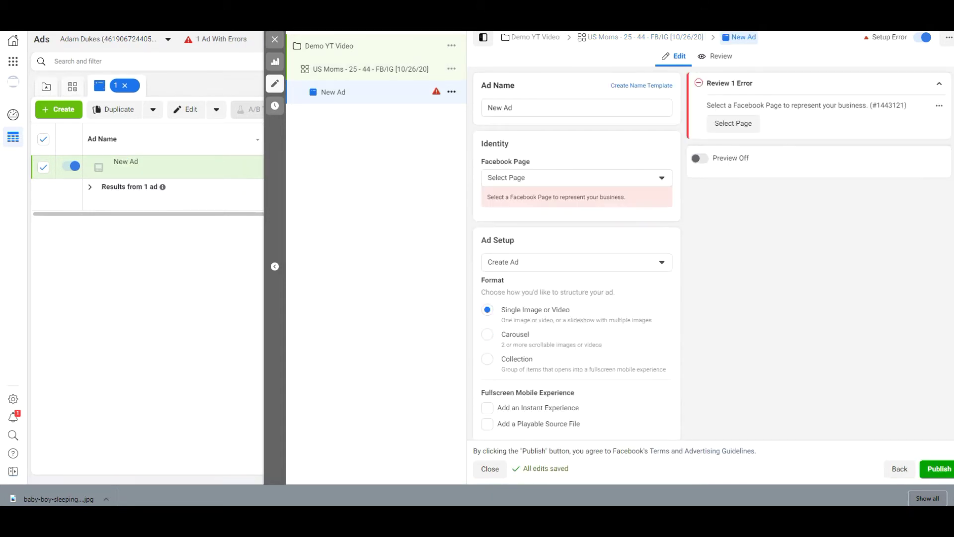
click(545, 179)
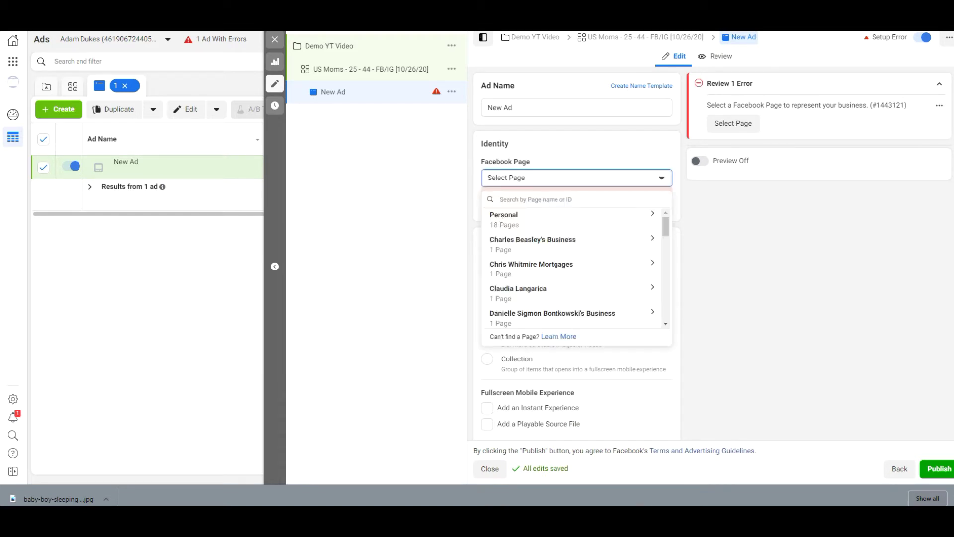
text(adam dukes)
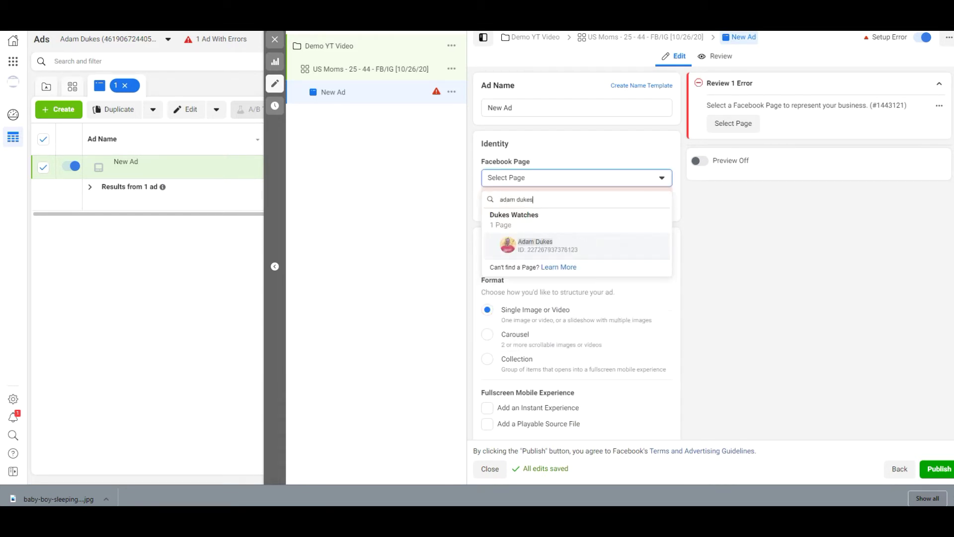
click(570, 241)
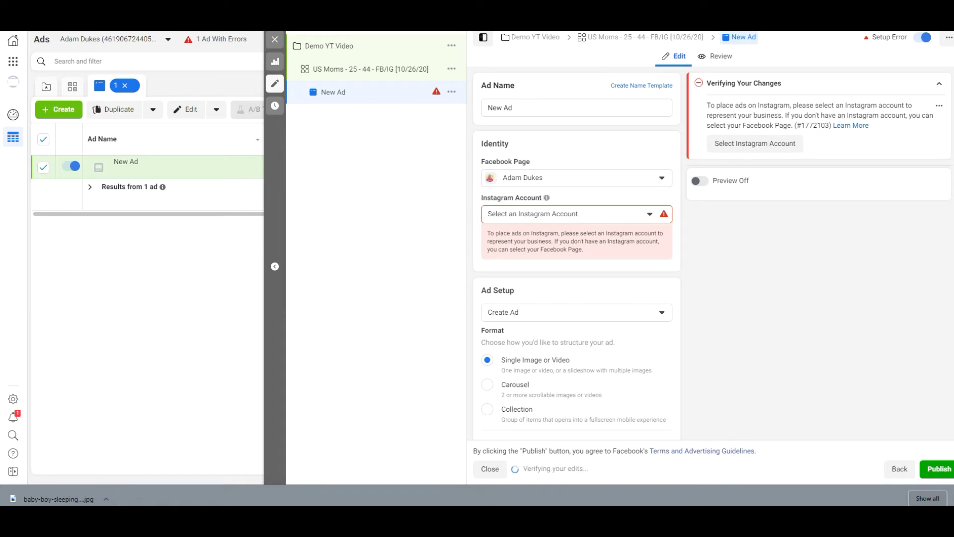
click(599, 217)
click(528, 257)
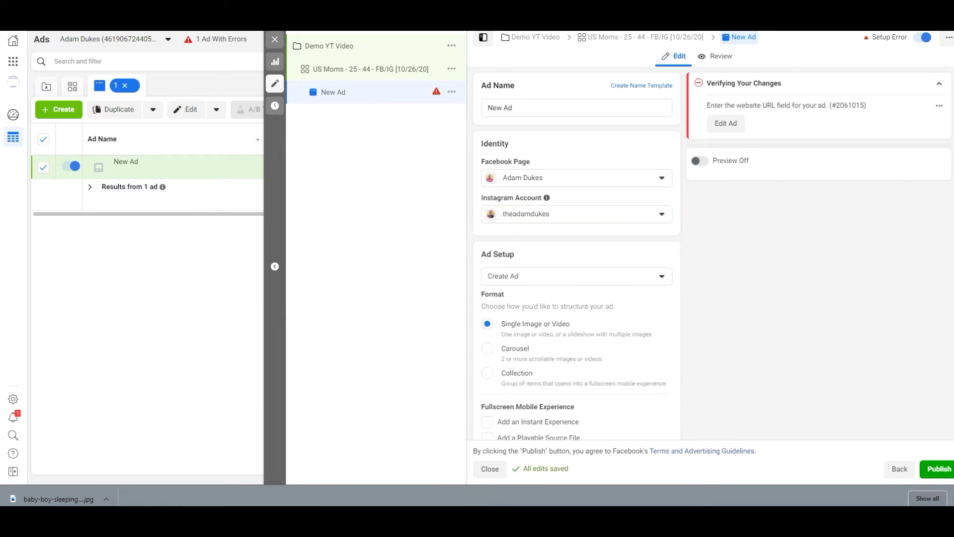
Copy the blog article's opening two lines on co-sleeping into the ad's primary text and insert a line break after "parents.".
scroll(577, 253, down, 5)
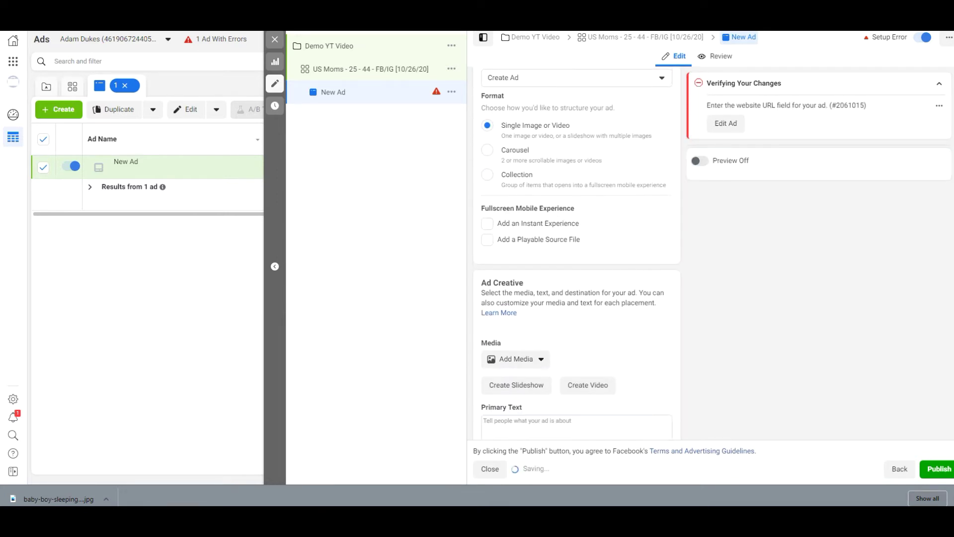
scroll(576, 253, down, 2)
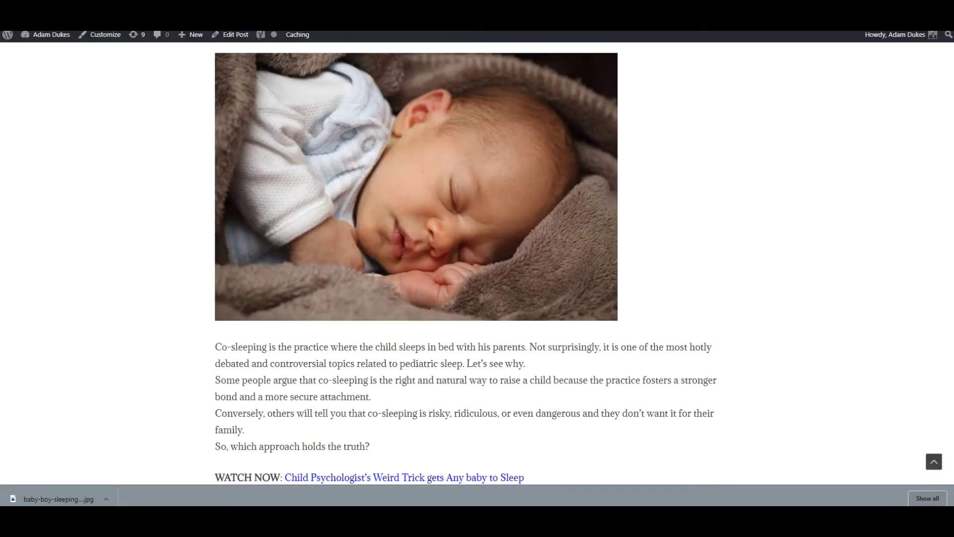
scroll(465, 264, down, 1)
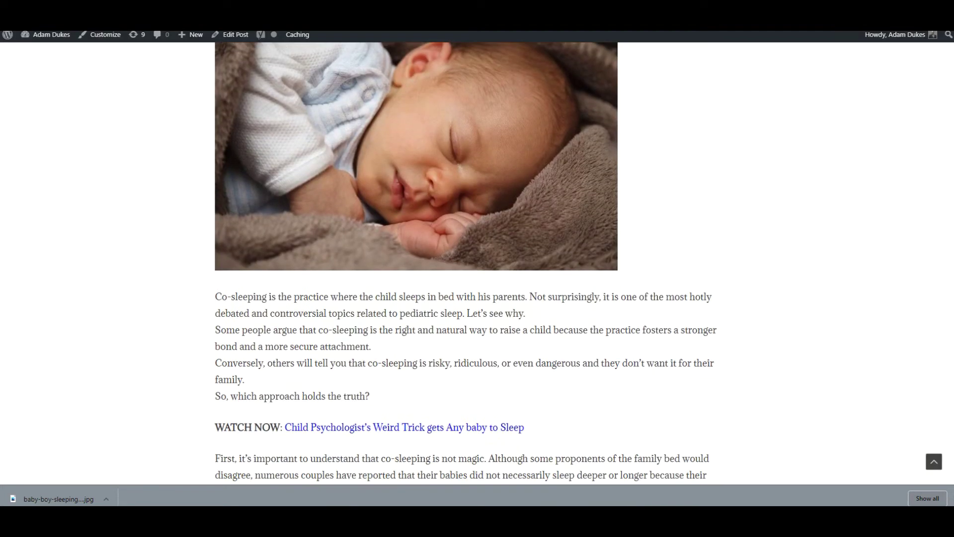
drag(215, 297, 526, 313)
key(ctrl+c)
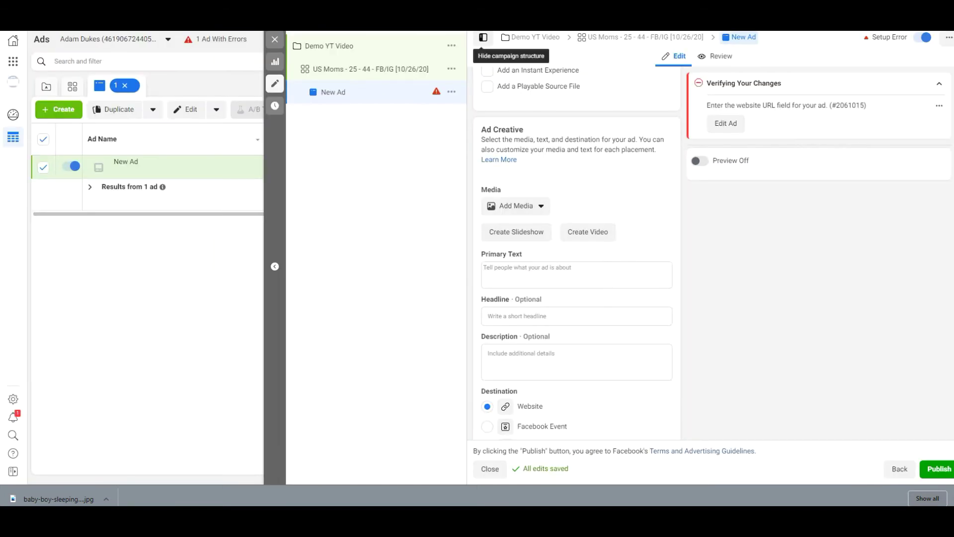
click(562, 274)
key(ctrl+v)
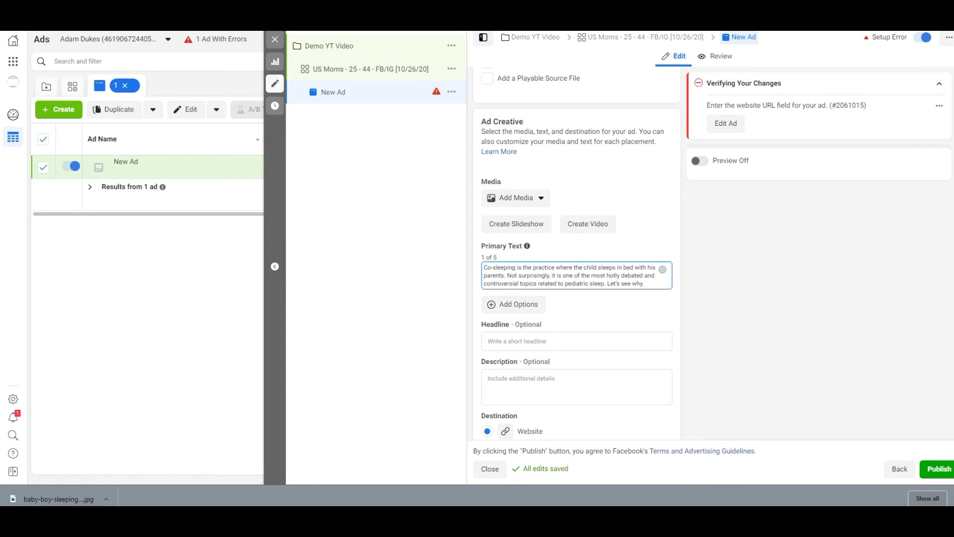
click(507, 275)
key(Return)
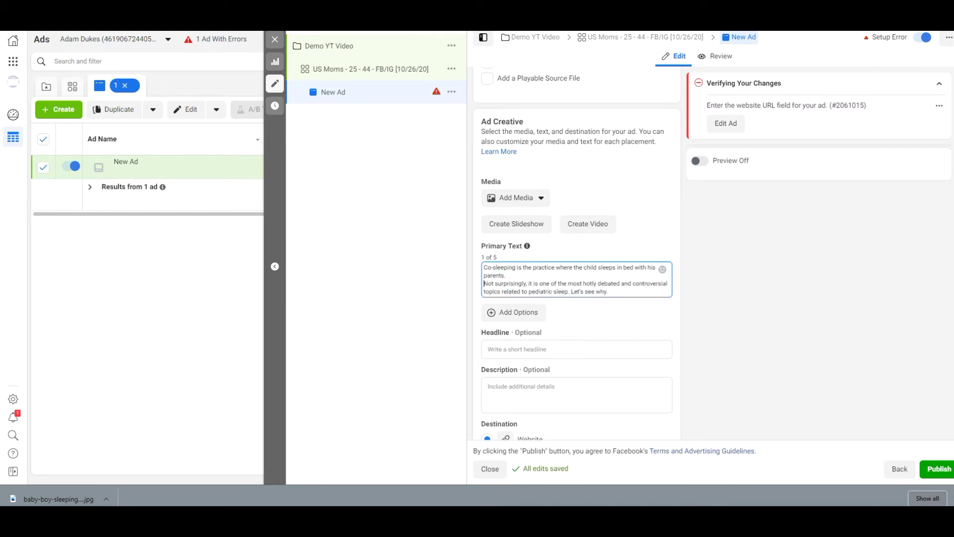
Separate the ad's primary text into three paragraphs with blank lines between them, ending on its own line with "Let's see why...".
key(Return)
click(571, 299)
key(Return)
key(Return)
click(563, 315)
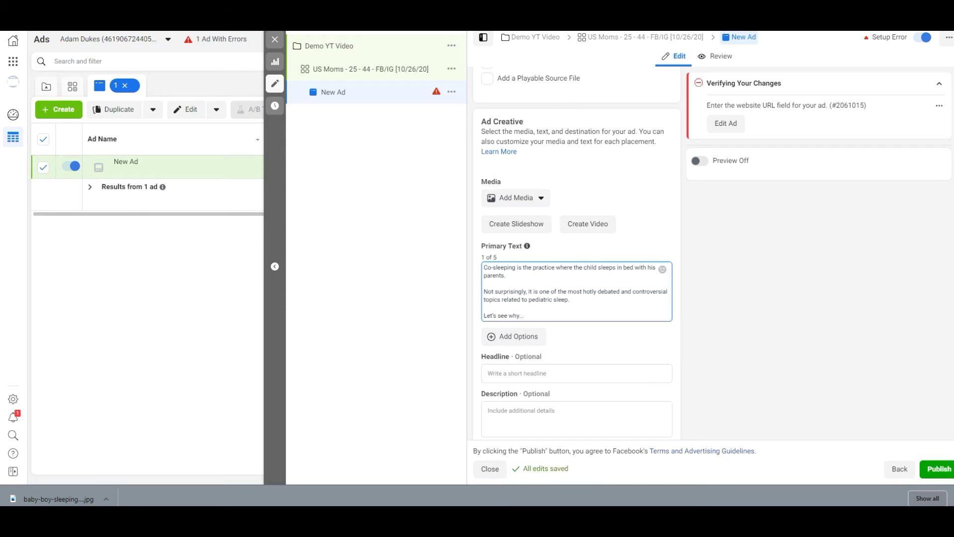
Copy the blog article's title "Co-Sleeping: Should Your Child Sleep In Your Bed?" into the ad's headline.
scroll(576, 298, down, 1)
key(ctrl+Tab)
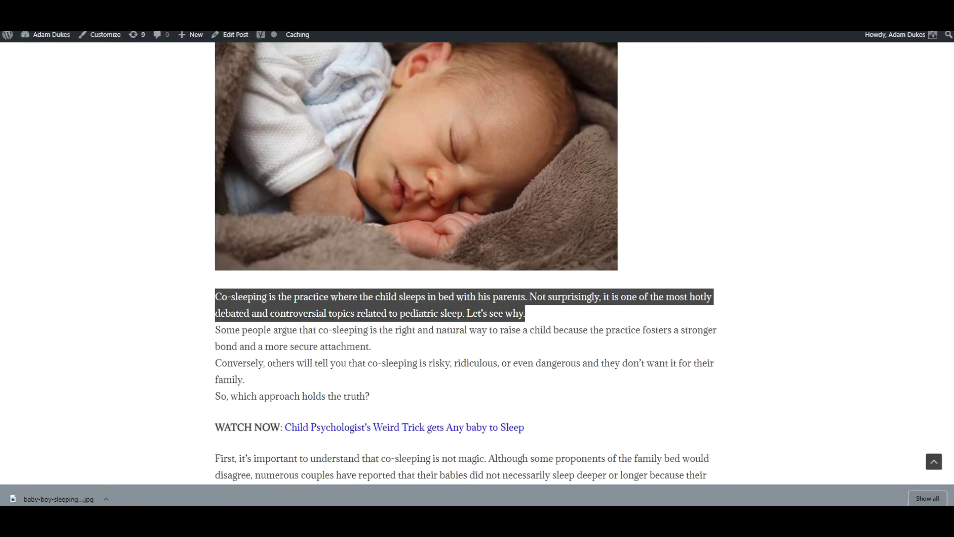
scroll(466, 262, up, 5)
triple_click(274, 209)
key(ctrl+c)
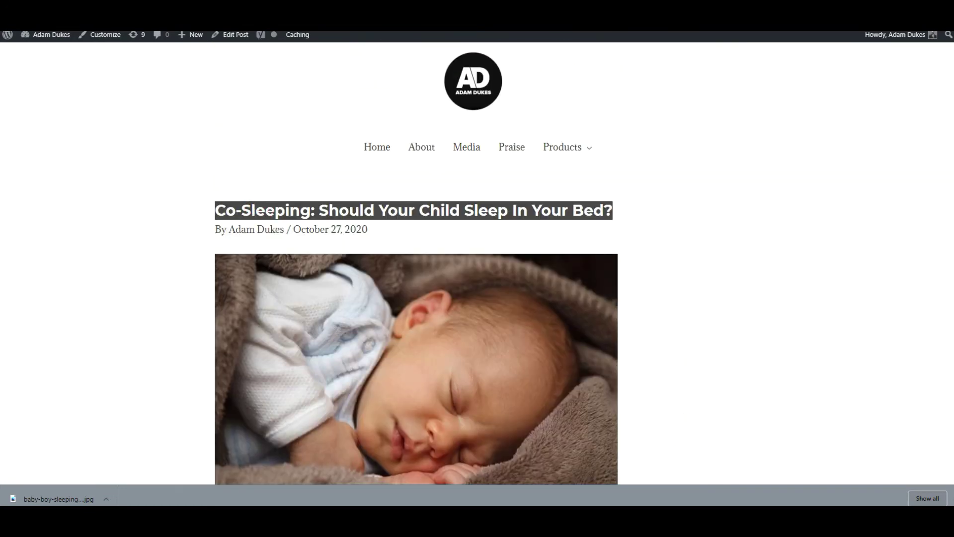
key(ctrl+Tab)
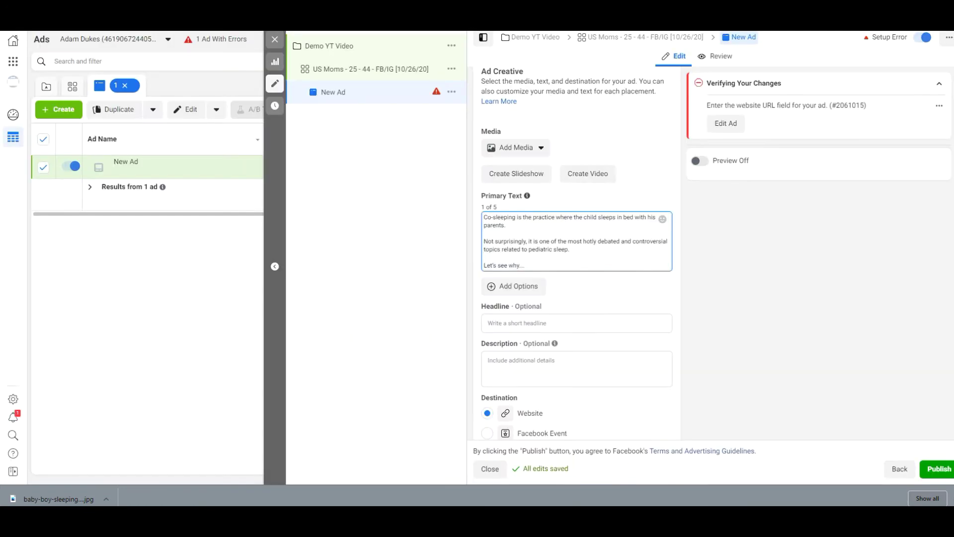
click(522, 324)
key(ctrl+v)
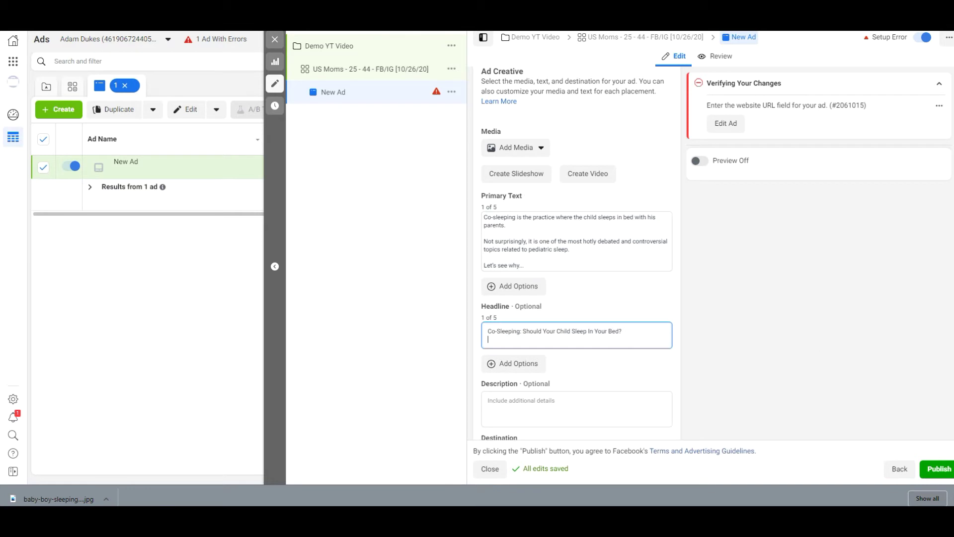
scroll(522, 324, up, 1)
scroll(576, 271, down, 1)
Copy the blog article's preview link, ending in "?p=774&preview=true", into the ad's website URL.
key(ctrl+Tab)
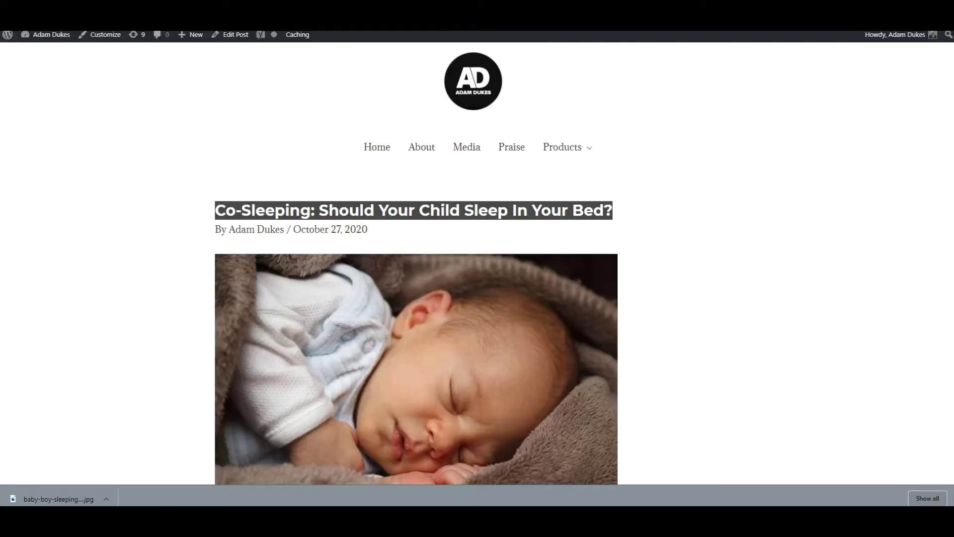
key(ctrl+Tab)
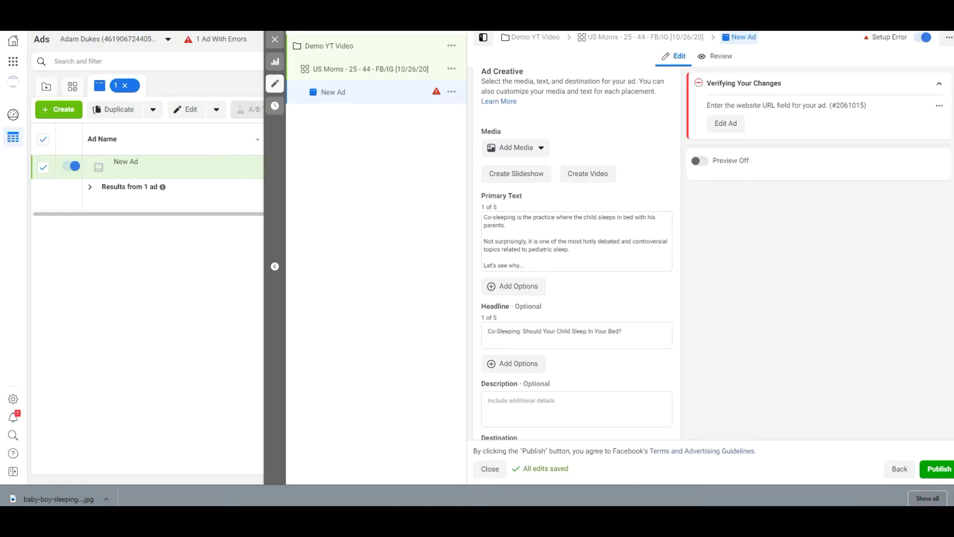
scroll(577, 252, down, 4)
click(571, 328)
text(https://www.adamdukes.com/?p=774&preview=true)
click(772, 319)
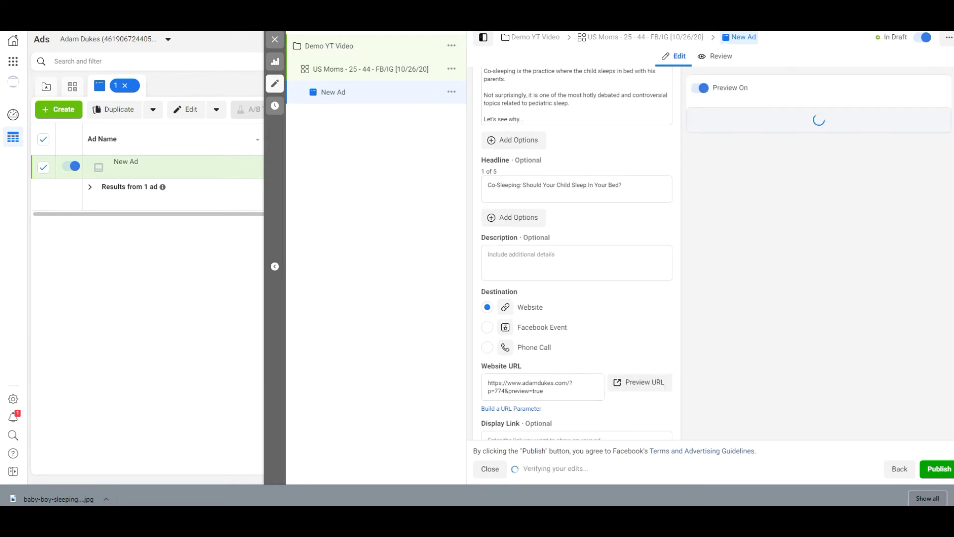
Add the image baby-boy-sleeping-in-blanket.jpg as the ad's media without cropping and close the ad editor.
scroll(546, 206, up, 2)
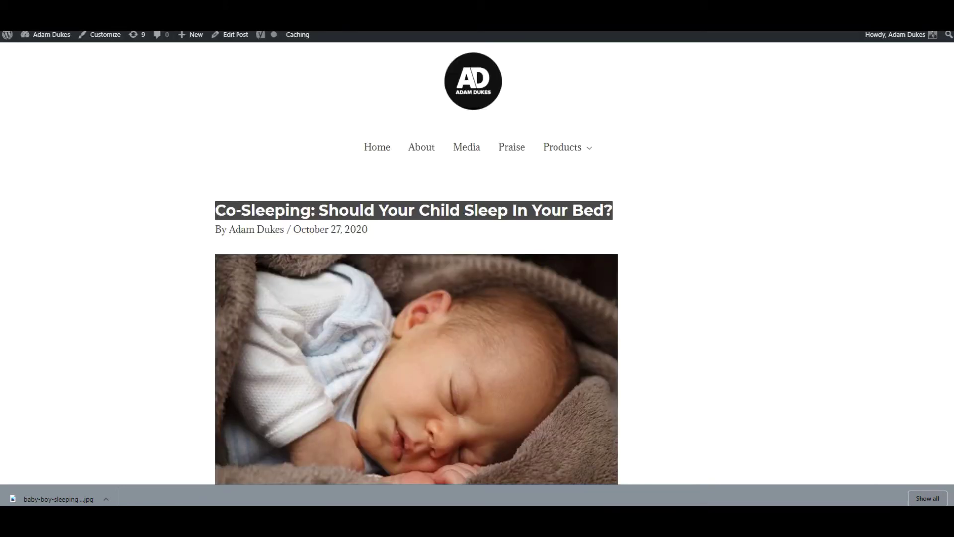
scroll(417, 264, down, 2)
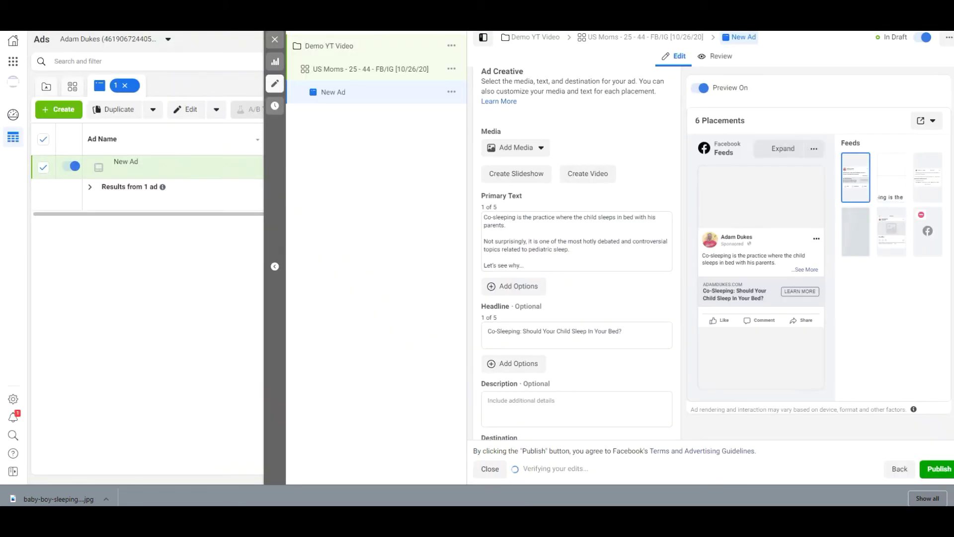
scroll(576, 252, down, 3)
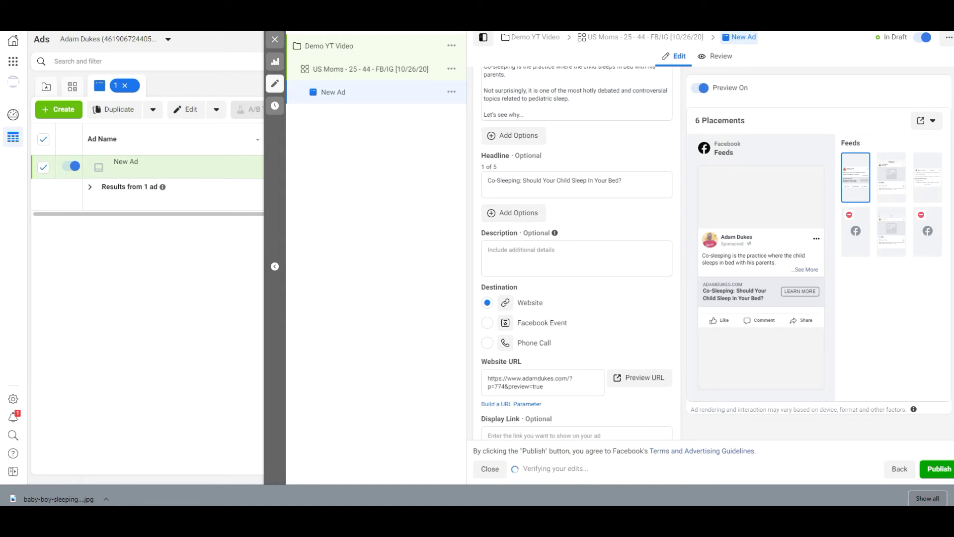
scroll(577, 252, down, 1)
scroll(577, 252, up, 4)
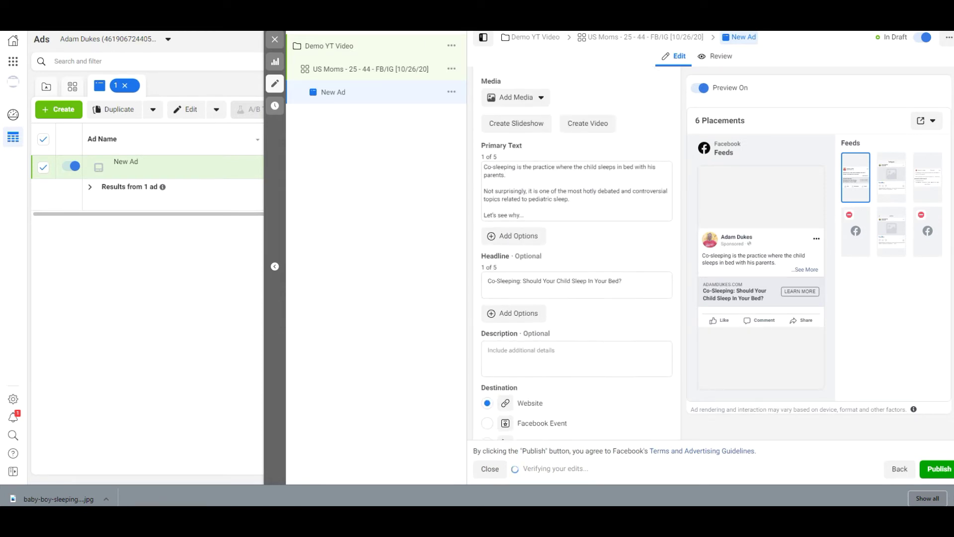
scroll(576, 252, up, 1)
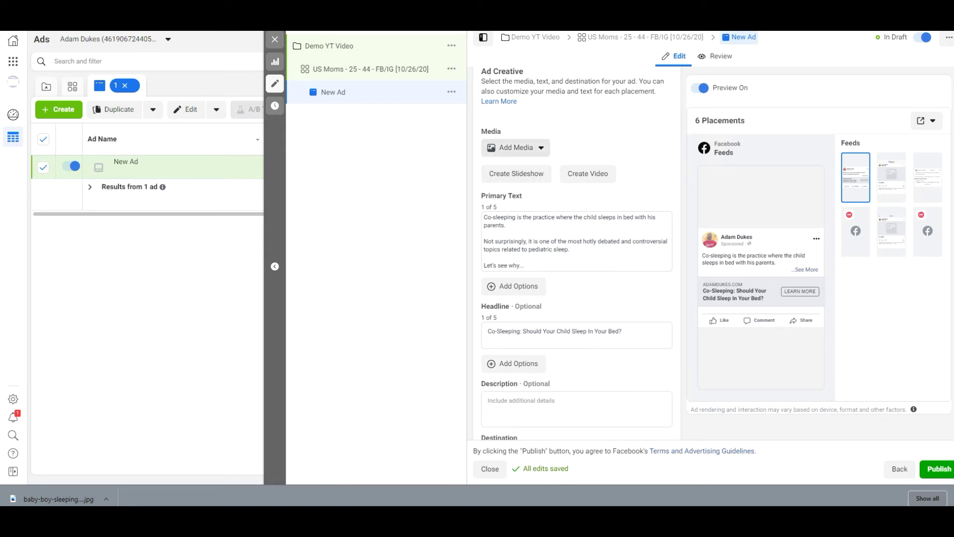
click(516, 148)
click(518, 169)
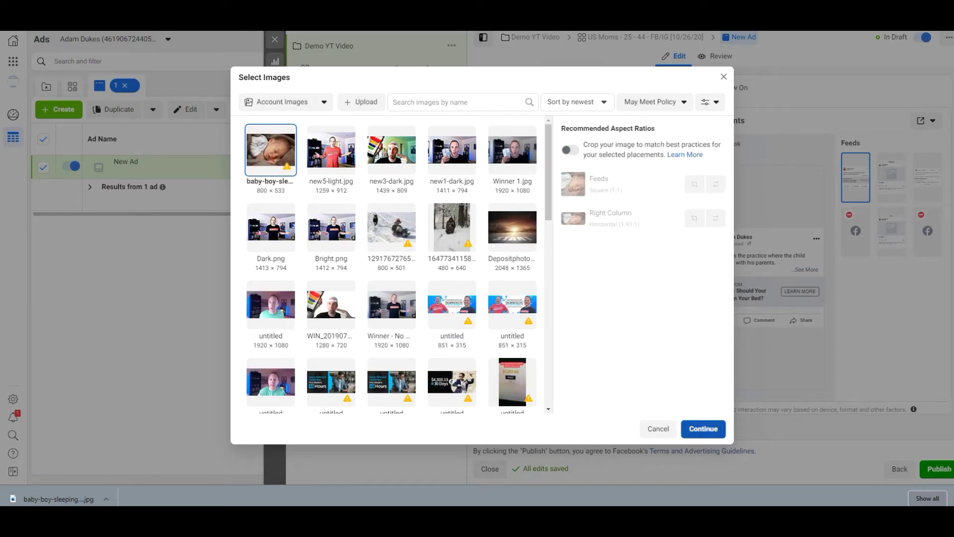
click(706, 431)
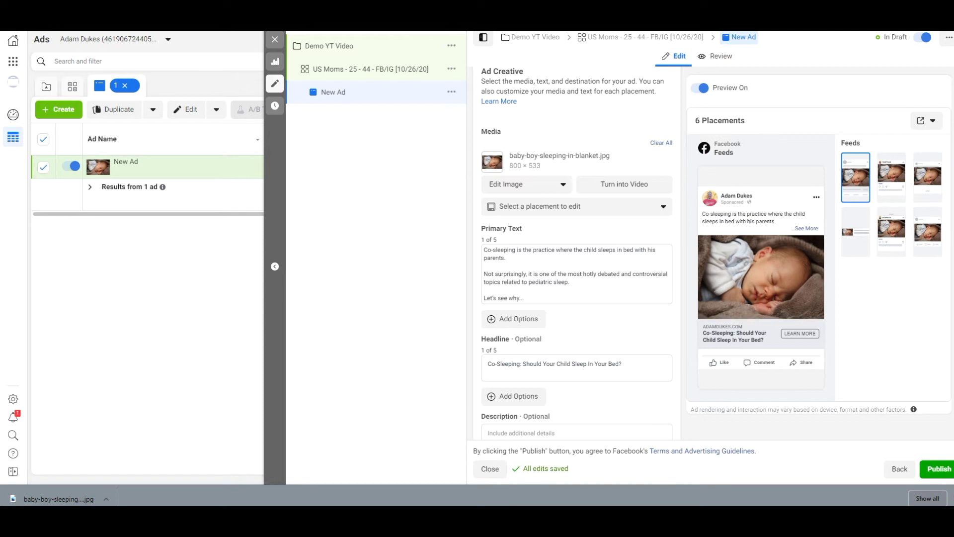
scroll(577, 249, up, 1)
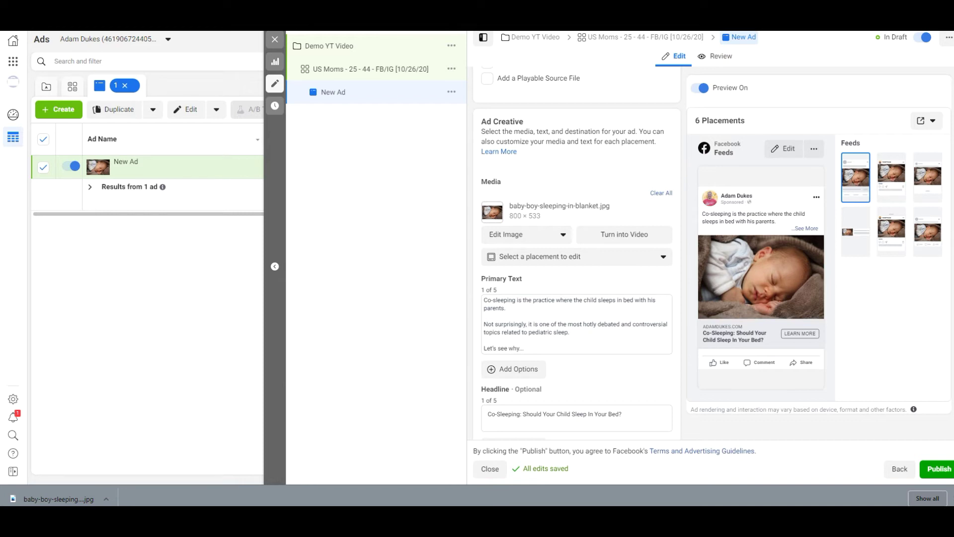
click(275, 39)
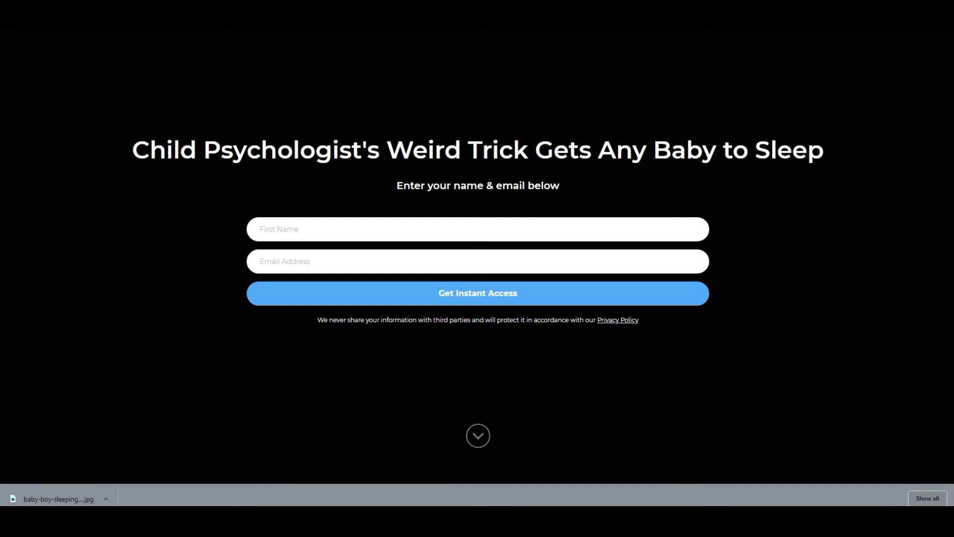
Compare the opt-in page's headline with the headline on the ClickBank sales page.
drag(179, 150, 777, 150)
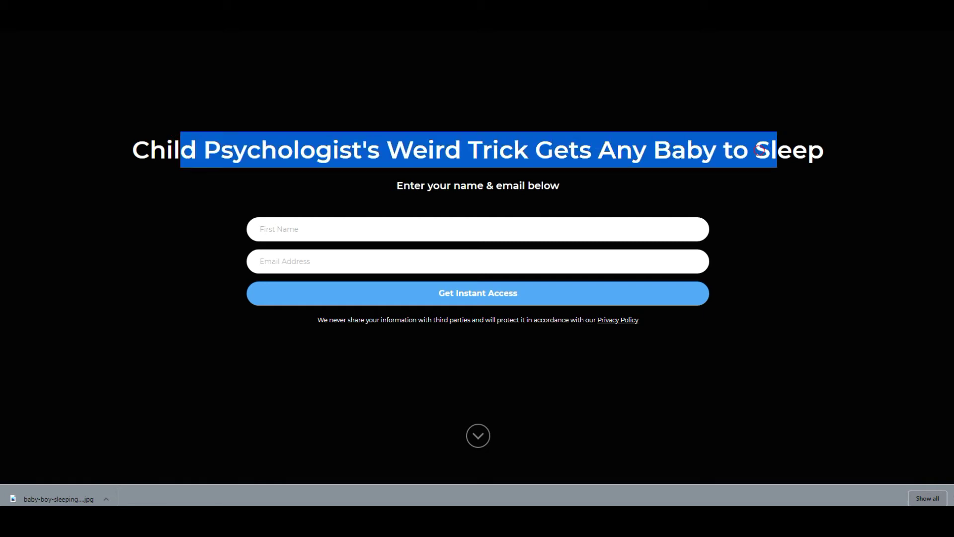
triple_click(774, 150)
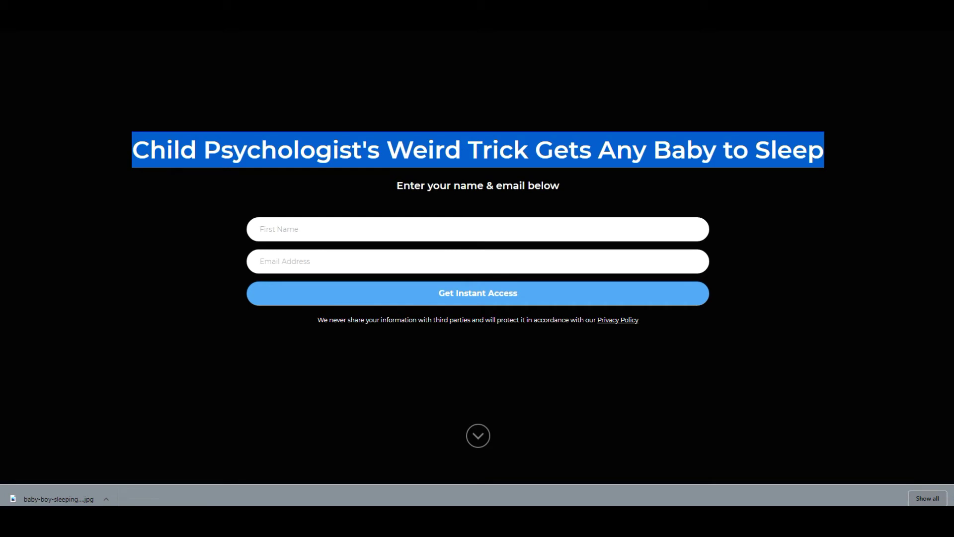
key(ctrl+Tab)
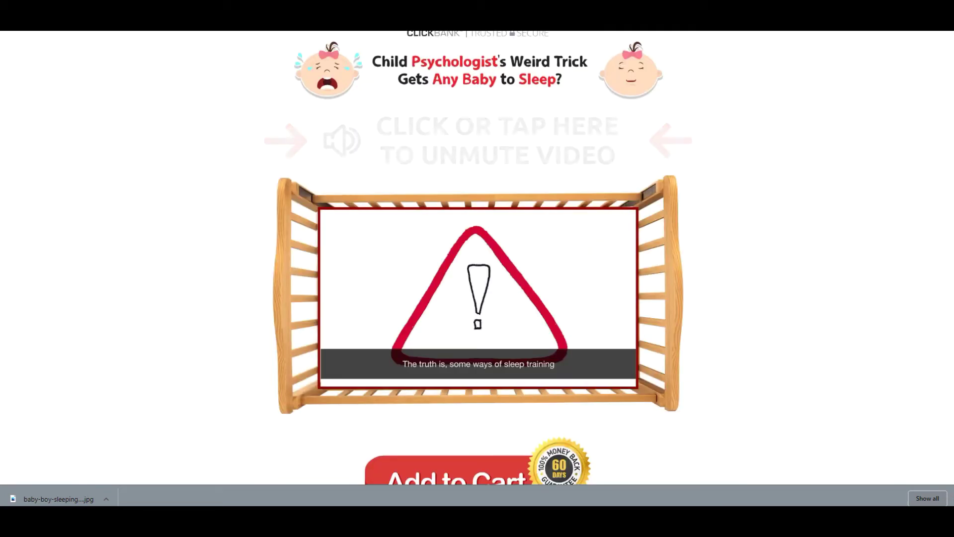
key(ctrl+shift+Tab)
drag(181, 149, 671, 150)
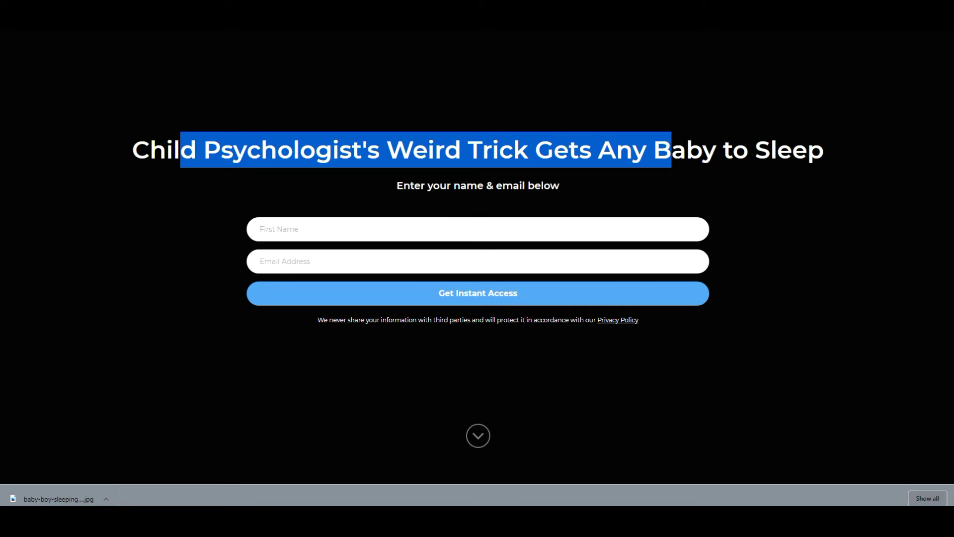
key(ctrl+shift+Tab)
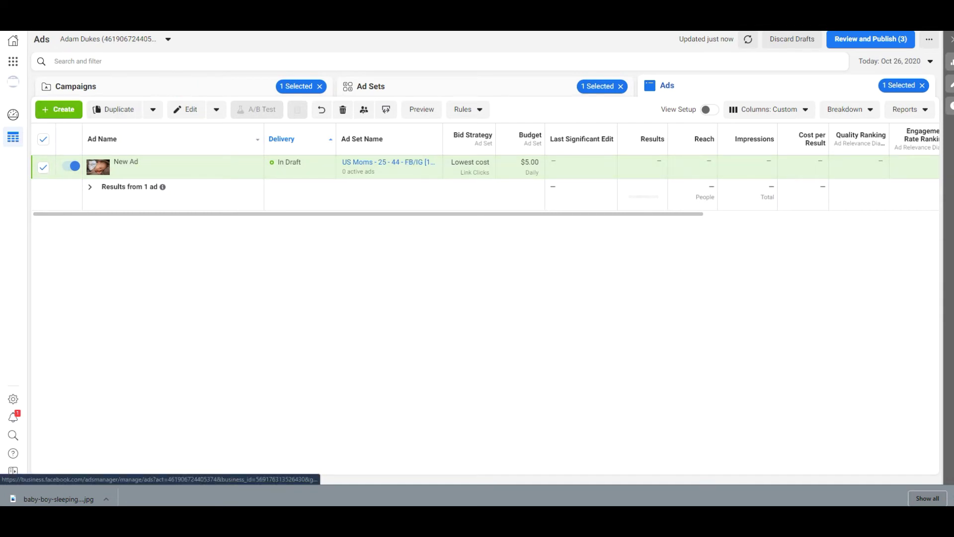
Create a new campaign with the Conversions objective and name it "DEMo YT Lead Gen".
click(177, 88)
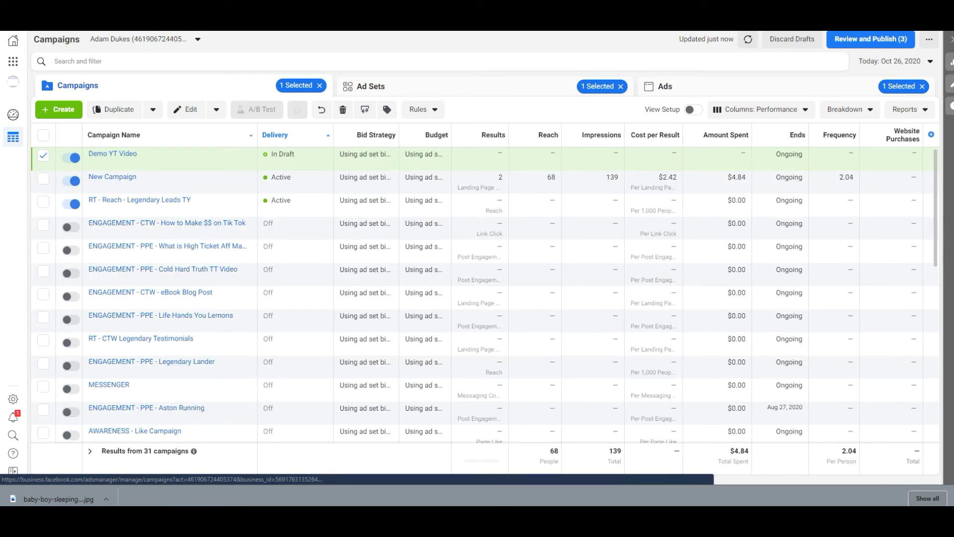
click(59, 109)
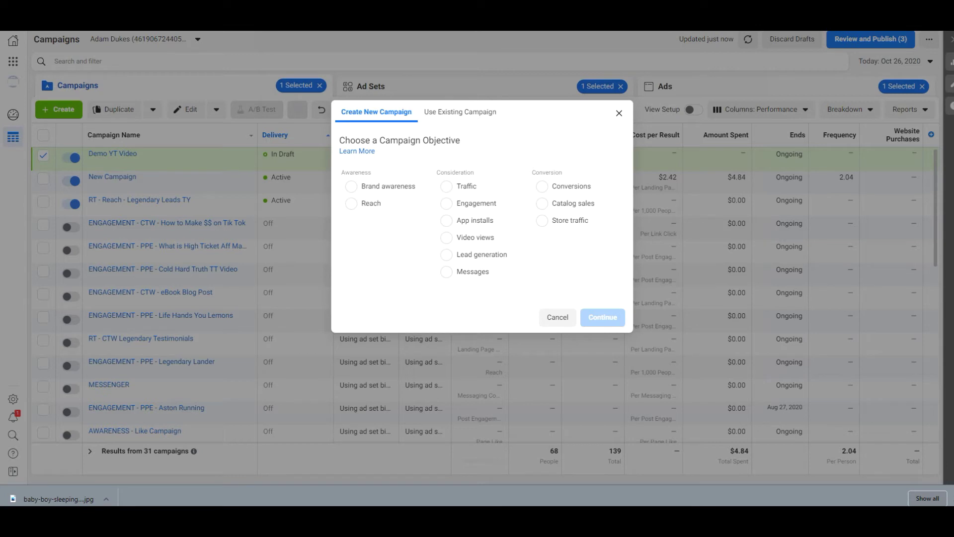
click(543, 185)
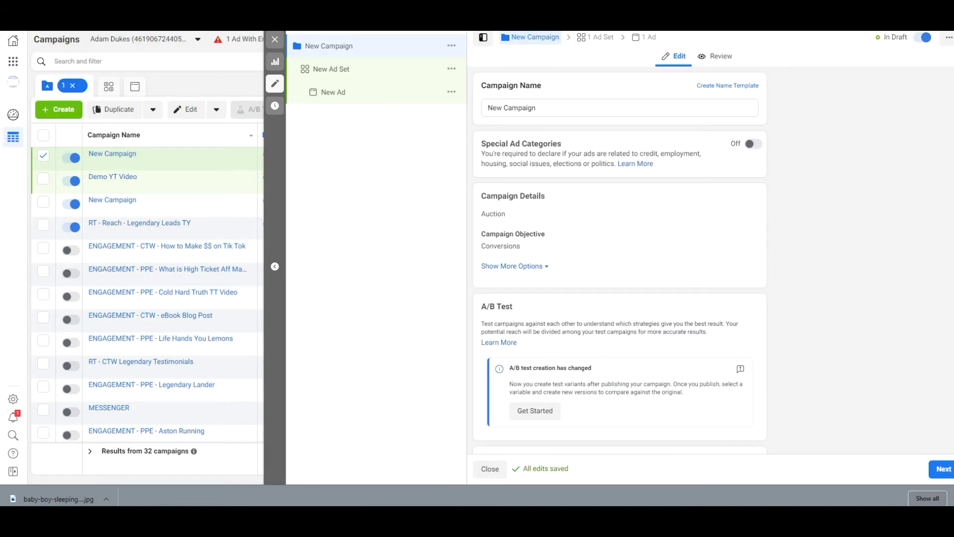
click(544, 108)
key(ctrl+a)
text(DEMo YT L)
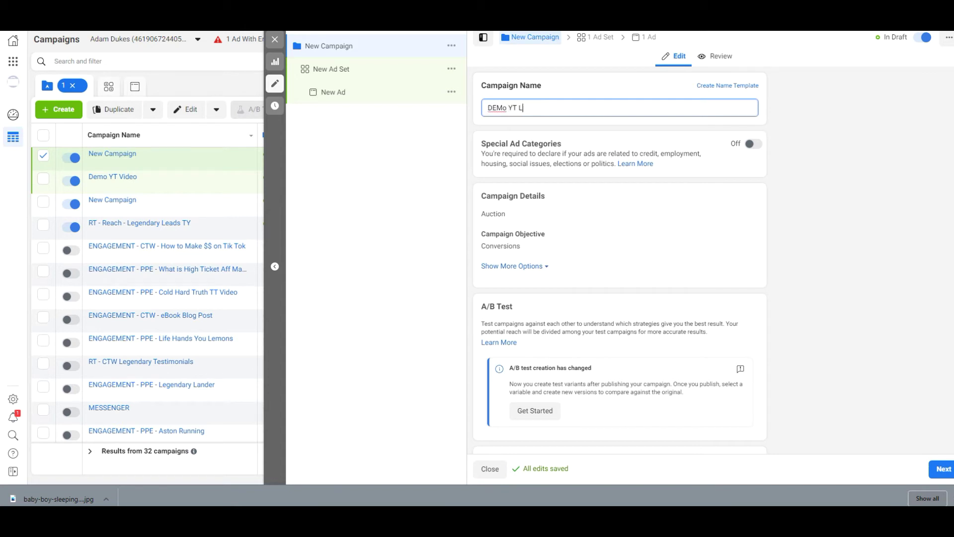
text(ead Gen)
Set the daily budget of the lead generation campaign's new ad set to $20.00.
click(397, 70)
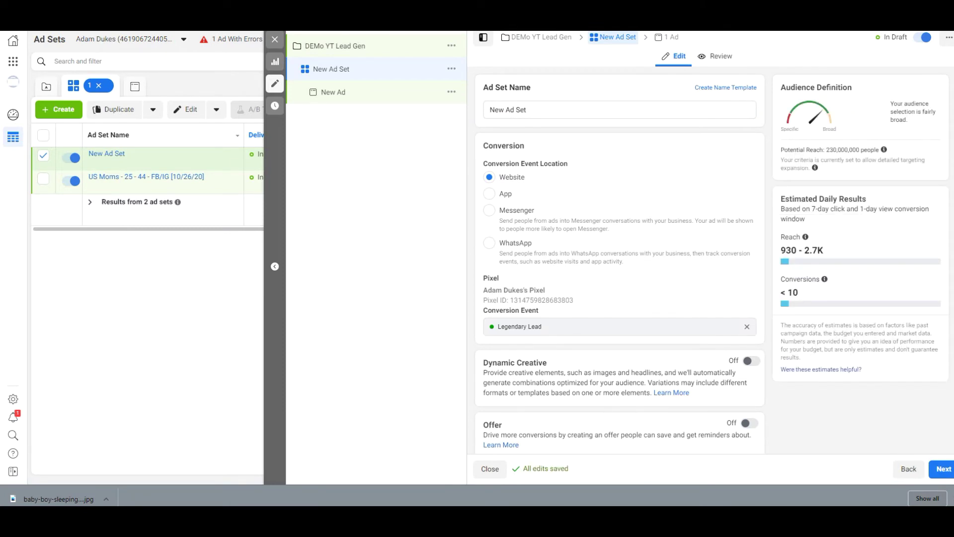
scroll(667, 262, down, 5)
click(668, 262)
key(ctrl+a)
text(20.00)
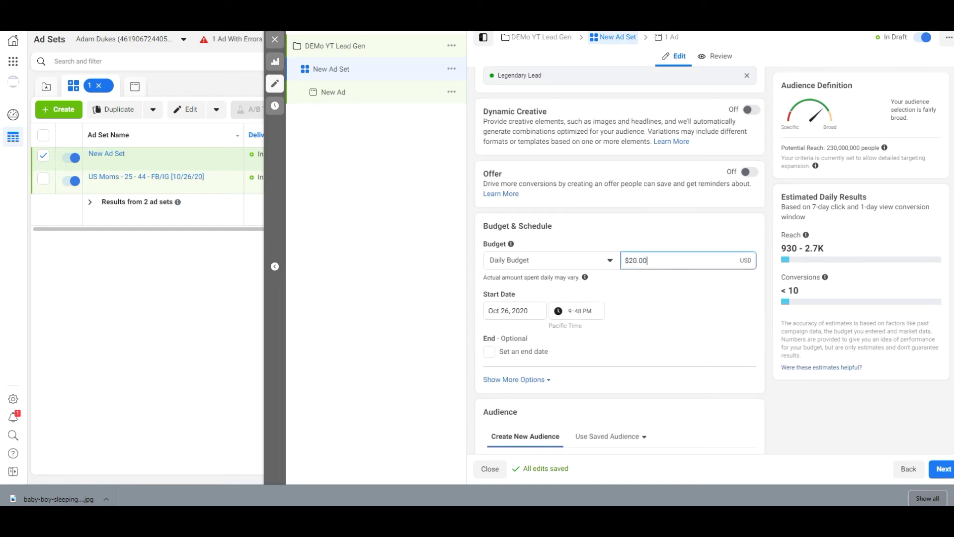
scroll(668, 228, down, 1)
click(666, 210)
double_click(666, 210)
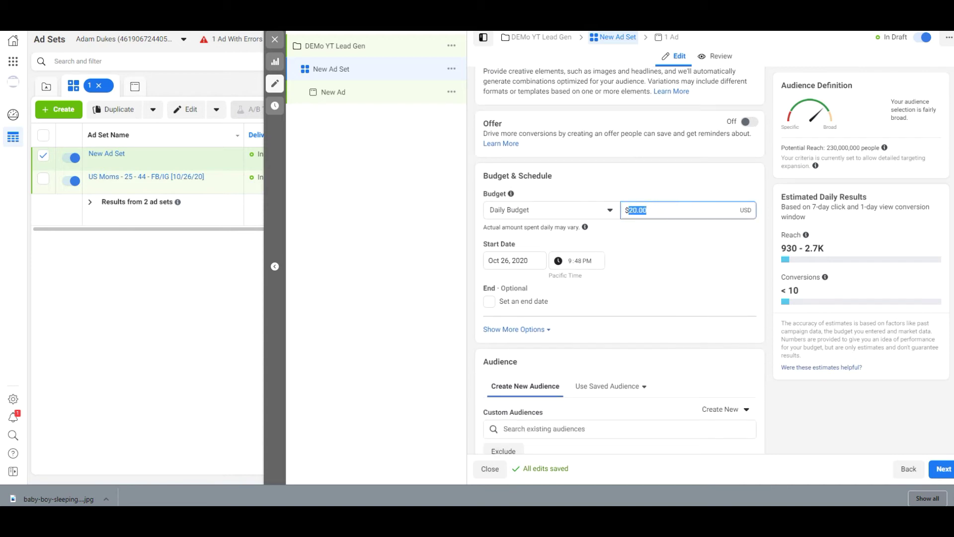
text(20.00)
click(665, 177)
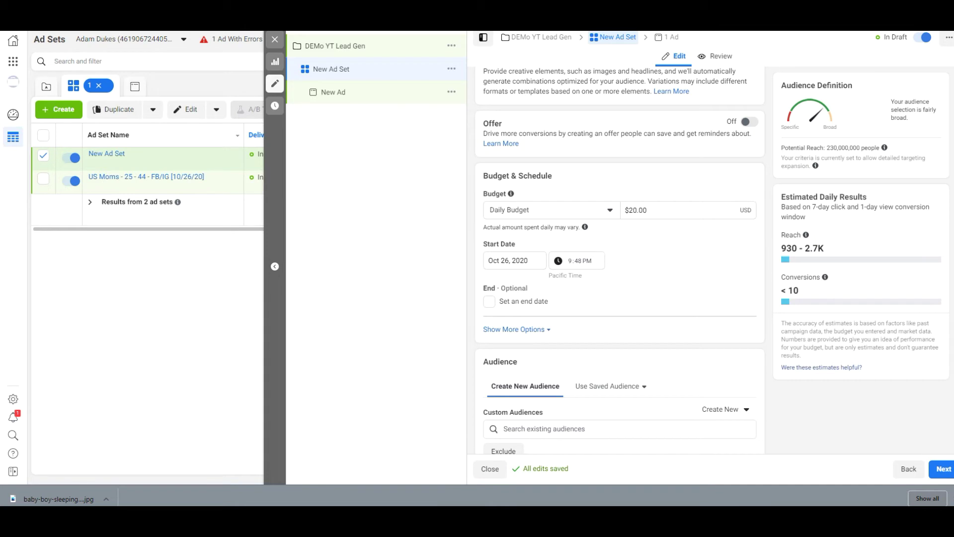
Target the ad set at the website custom audience "Baby Sleeps Blog Post - 7 Days".
scroll(511, 193, down, 1)
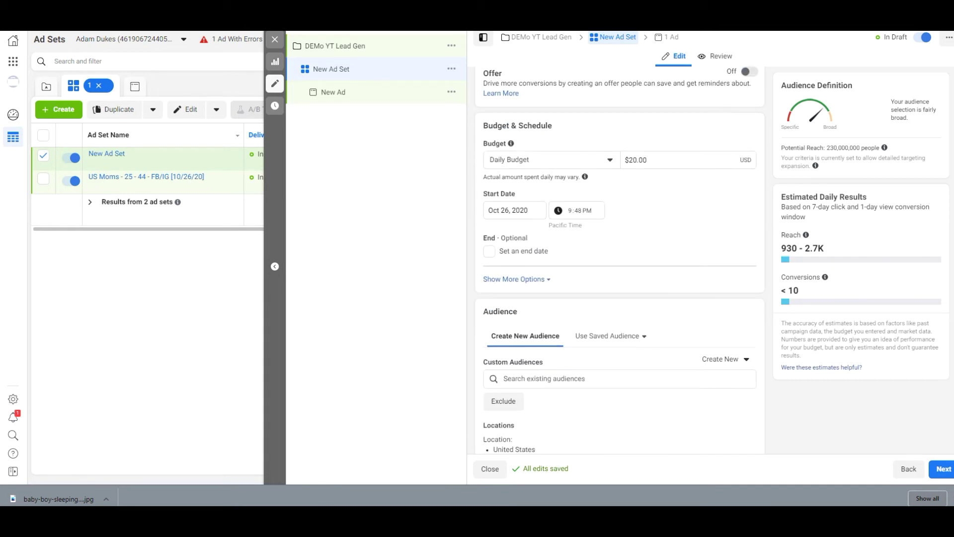
scroll(620, 258, down, 3)
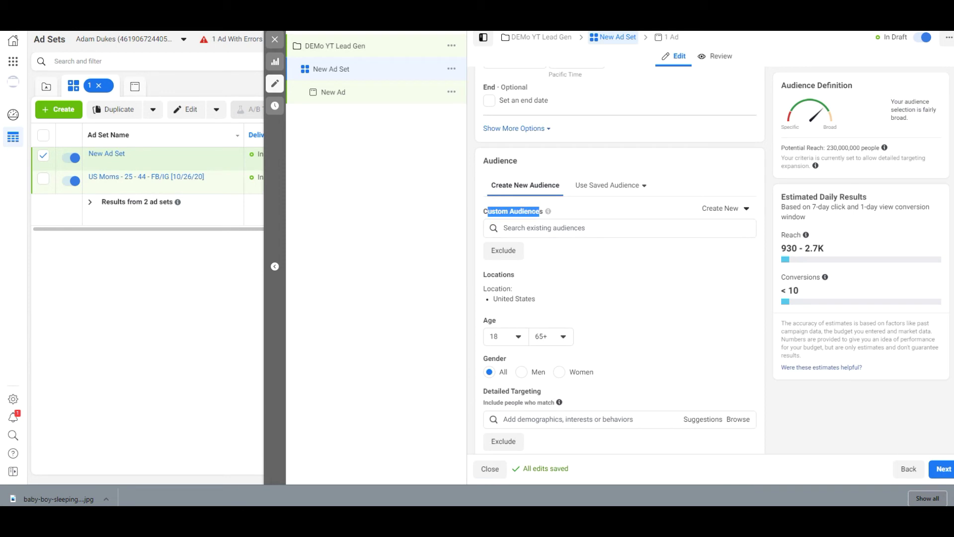
click(545, 232)
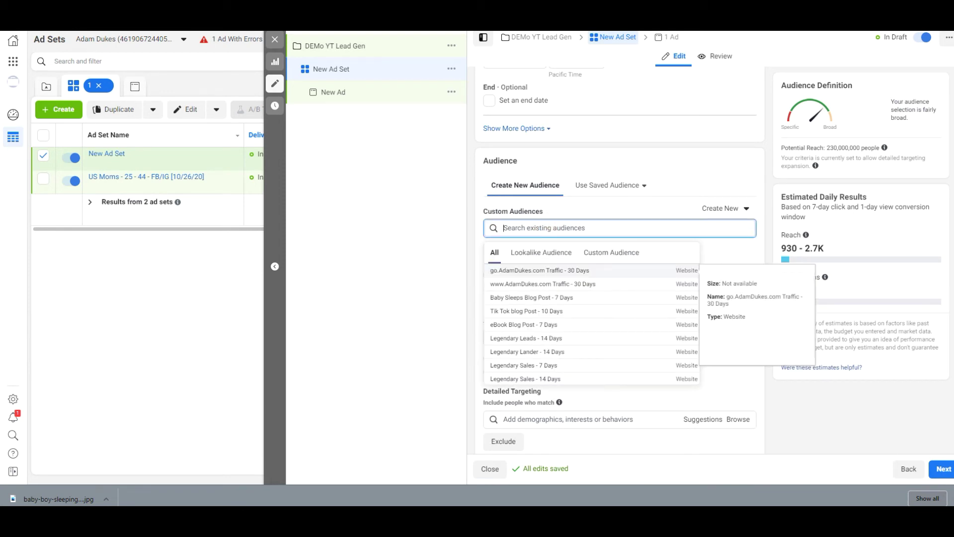
text(baby)
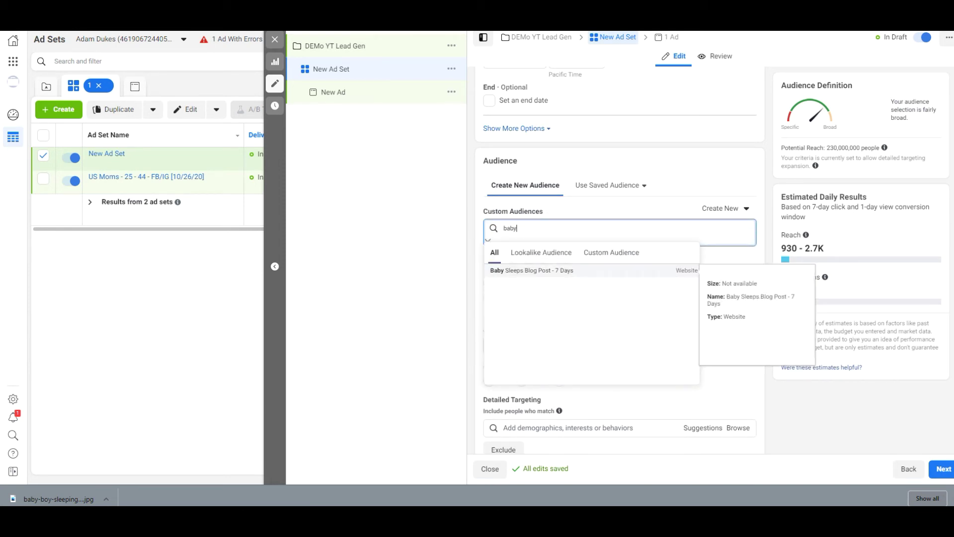
click(541, 270)
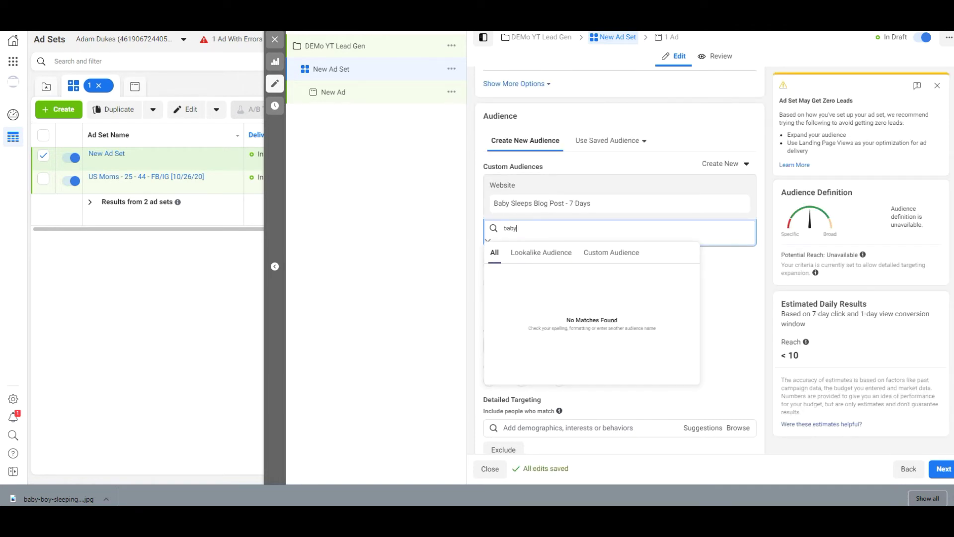
Rename the new ad set "Co-Parenting Blog Post (7d) - FB/IG [10/26/20]".
click(620, 166)
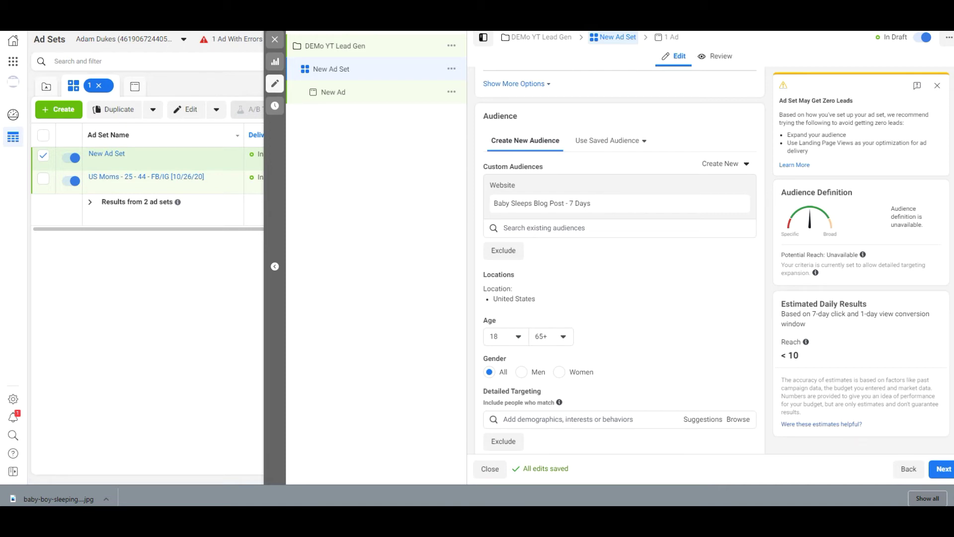
scroll(619, 268, up, 15)
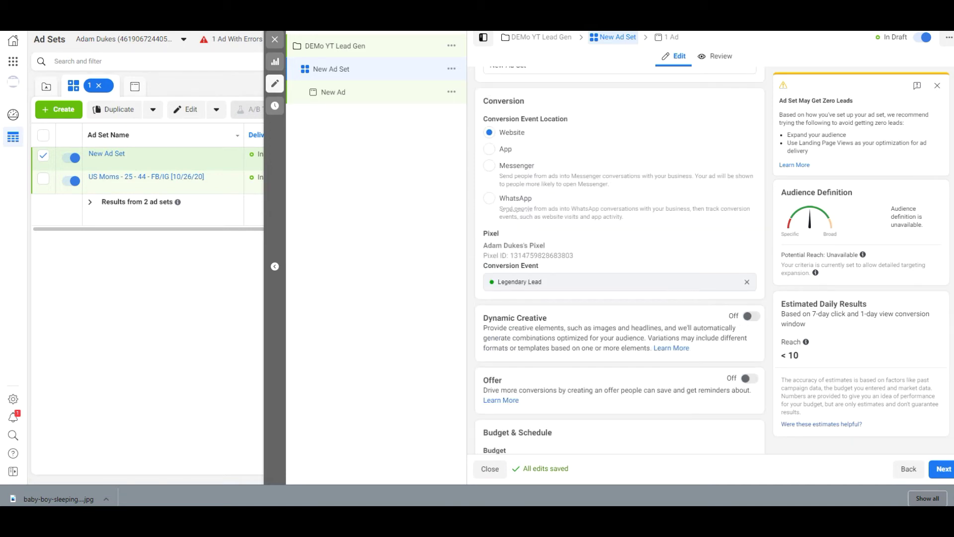
click(542, 109)
key(ctrl+a)
text(Co-Parent)
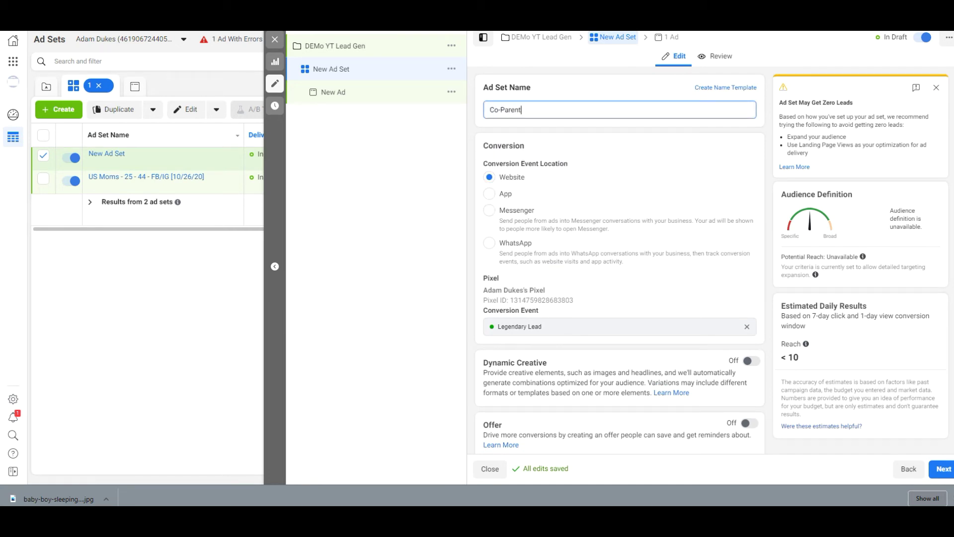
text(ing Blog Post (7d) - FB/IG [10/26/20])
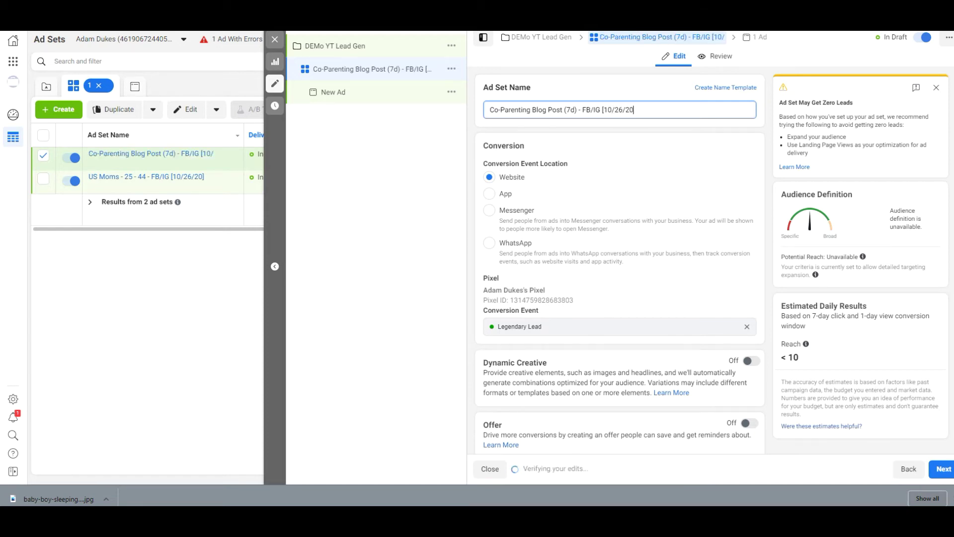
key(Tab)
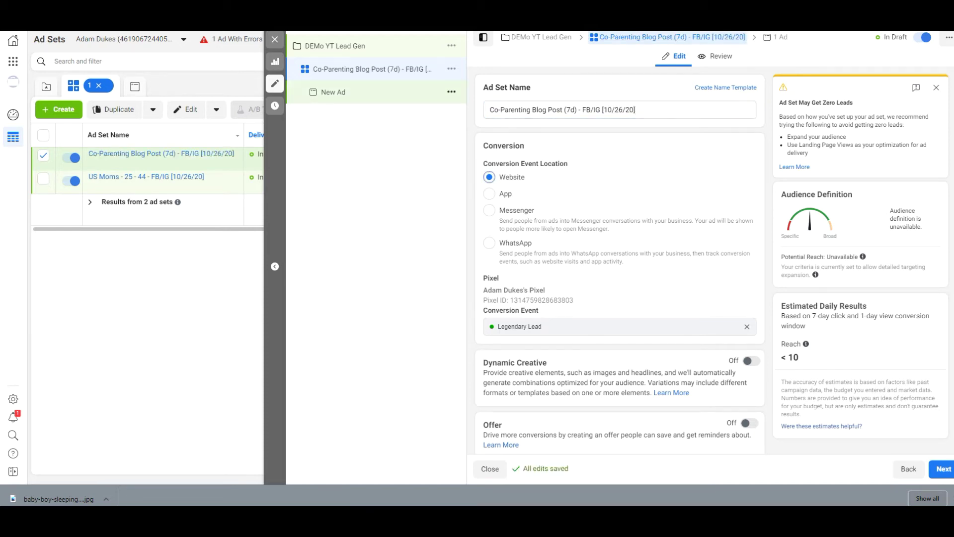
Set the new ad's identity to the advertiser's personal-brand Facebook Page and matching Instagram account.
click(333, 92)
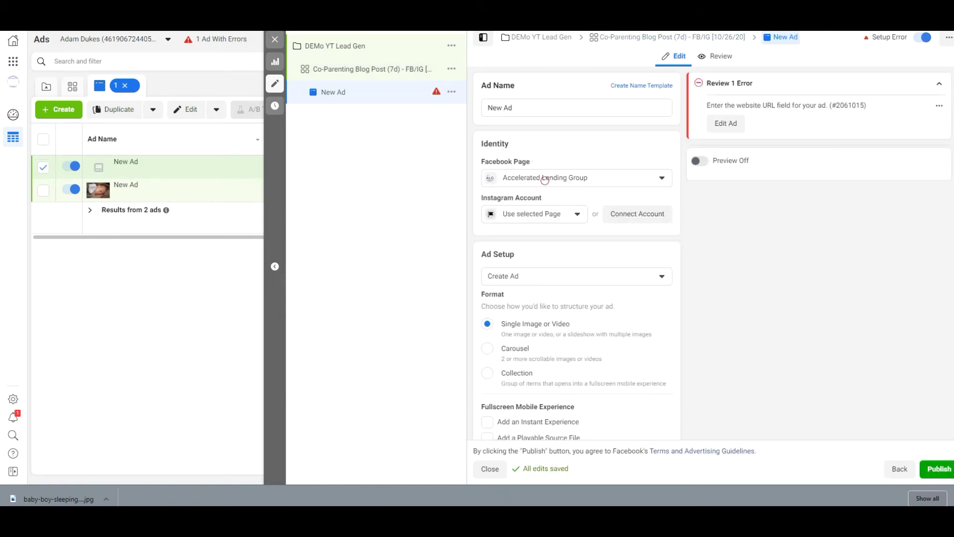
click(544, 180)
text(adam dukes)
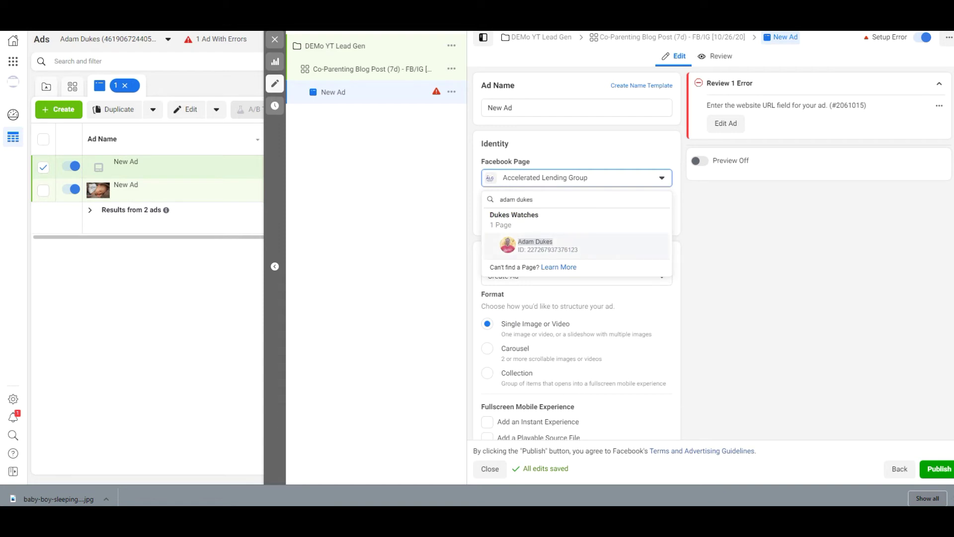
click(536, 245)
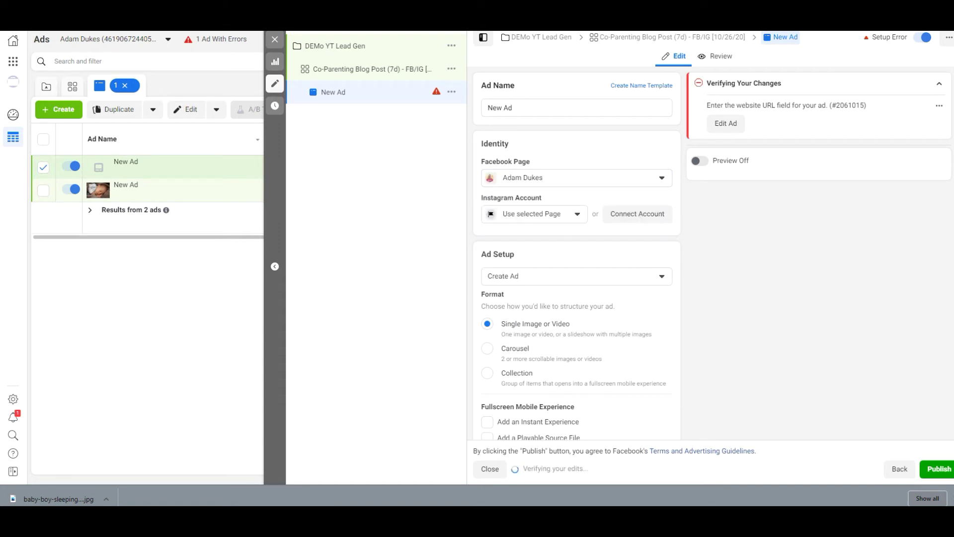
click(540, 215)
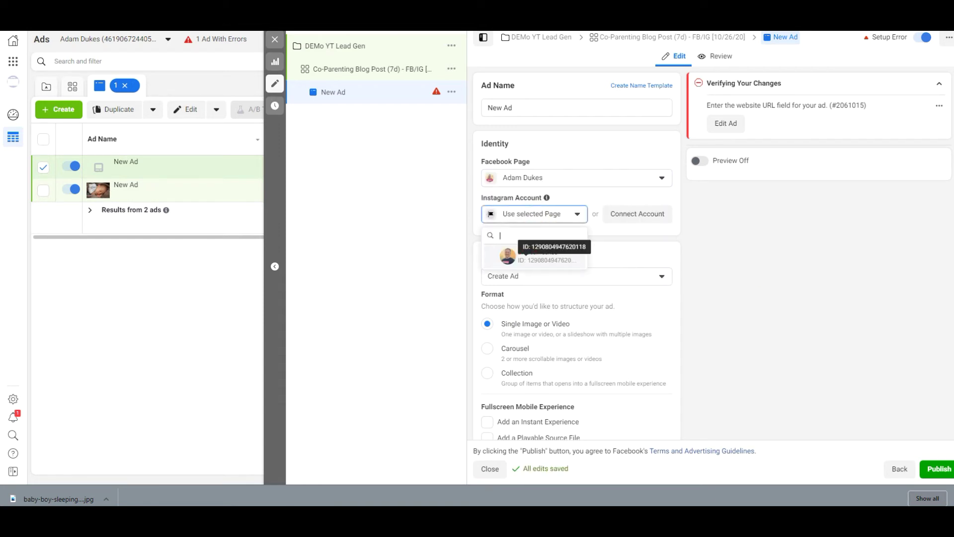
click(529, 256)
scroll(576, 254, down, 1)
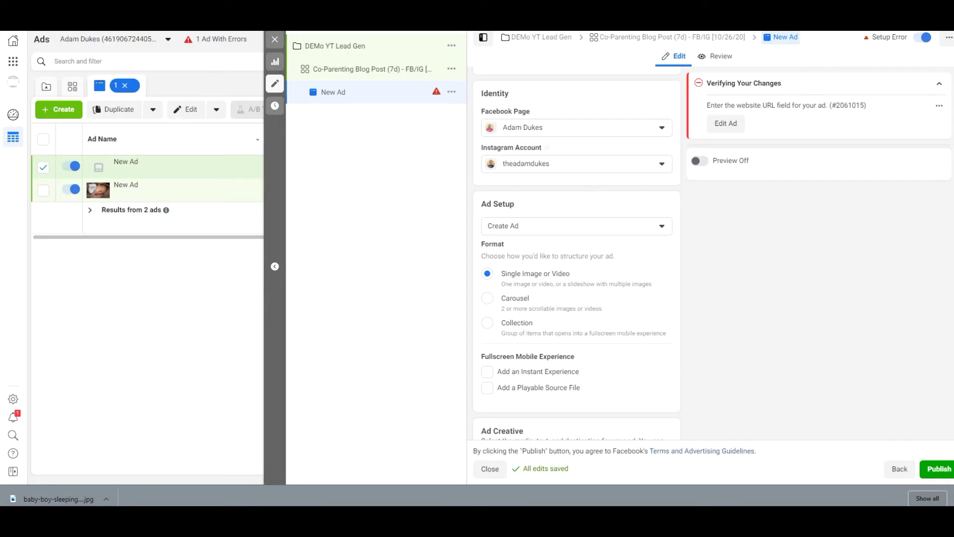
Start the ad's primary text with "You recently visited my blog" and a second paragraph beginning "And read an article about".
scroll(577, 253, down, 6)
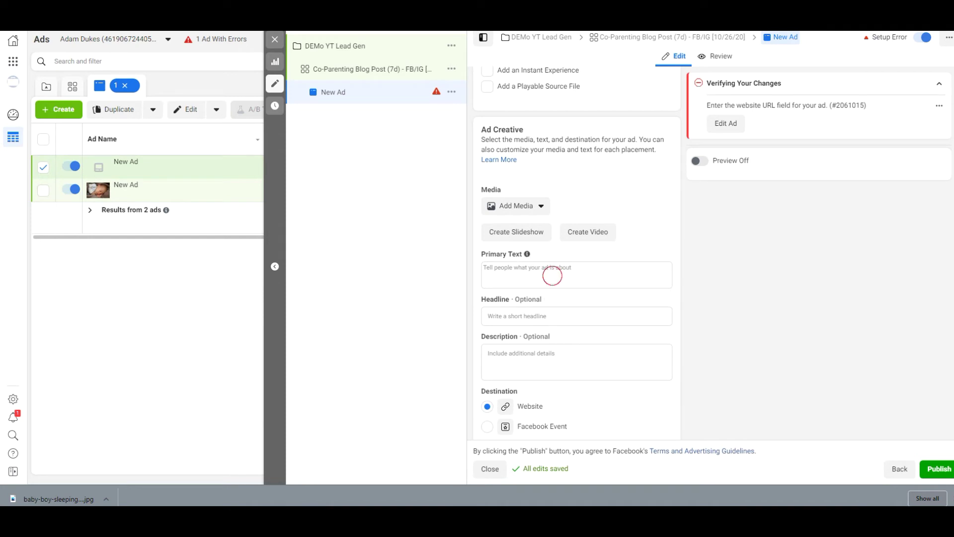
click(552, 274)
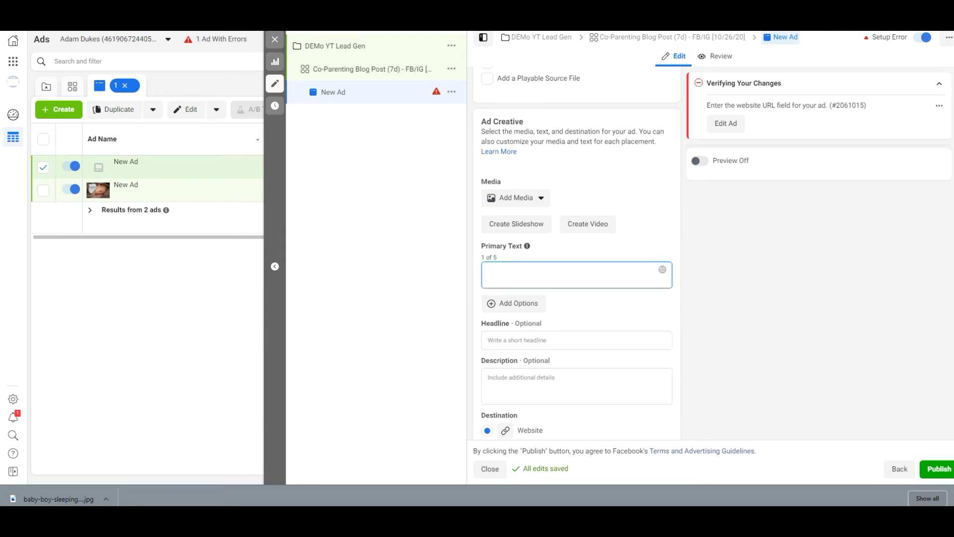
text(YOu recdently visited my blog)
key(Return)
key(Return)
text(And read an article about co)
Check the blog post's title and complete the second paragraph with "if your child should sleep in your bed?".
key(ctrl+Tab)
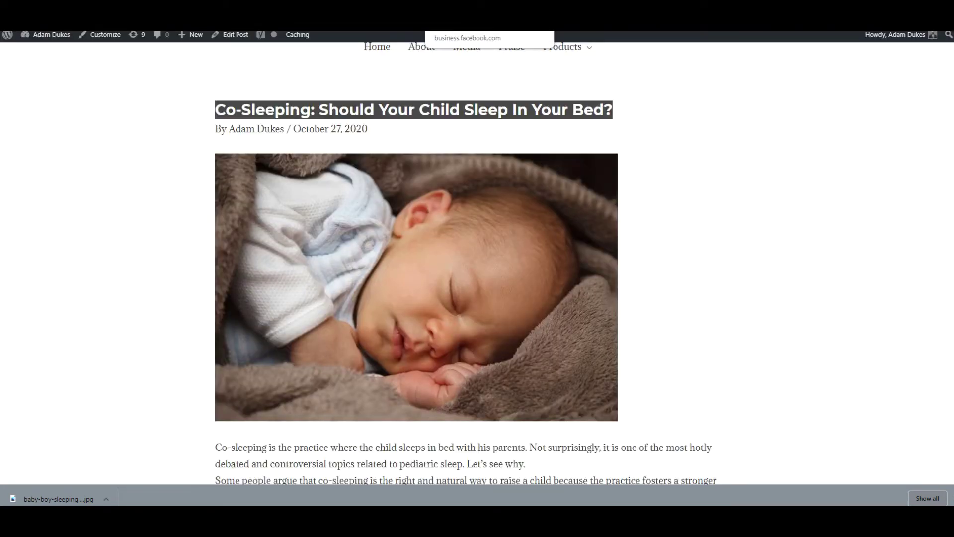
click(465, 15)
key(BackSpace)
key(BackSpace)
text(i)
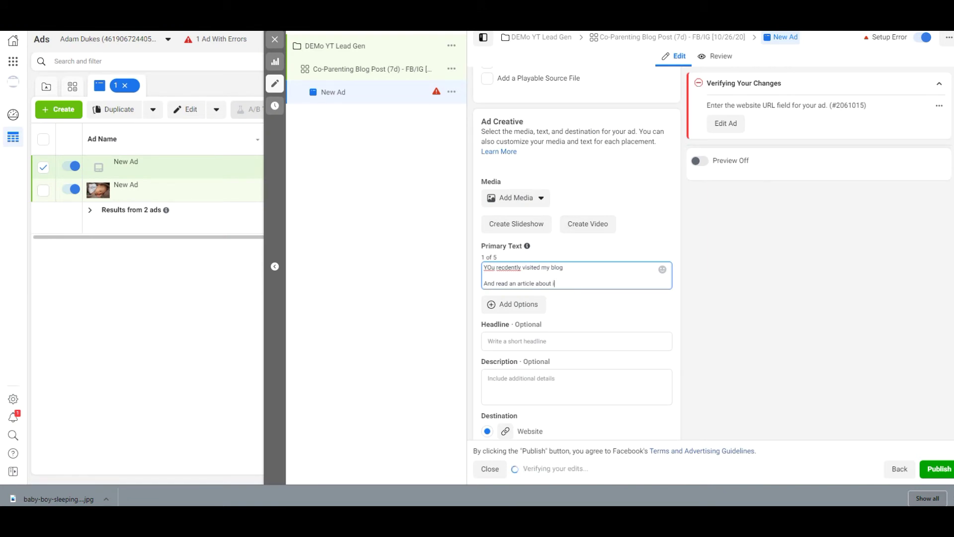
text(f your child should sleep)
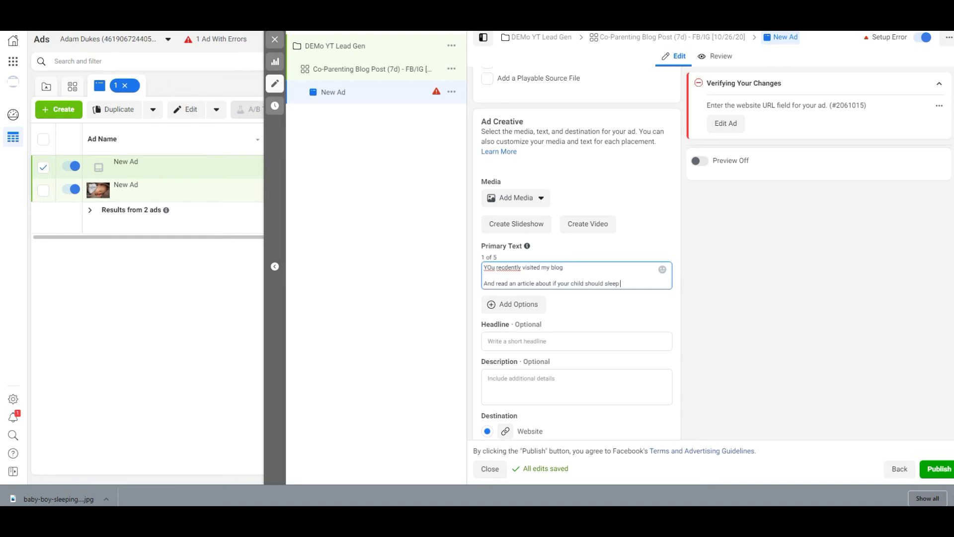
key(ctrl+Tab)
key(ctrl+shift+Tab)
text(in your bed?)
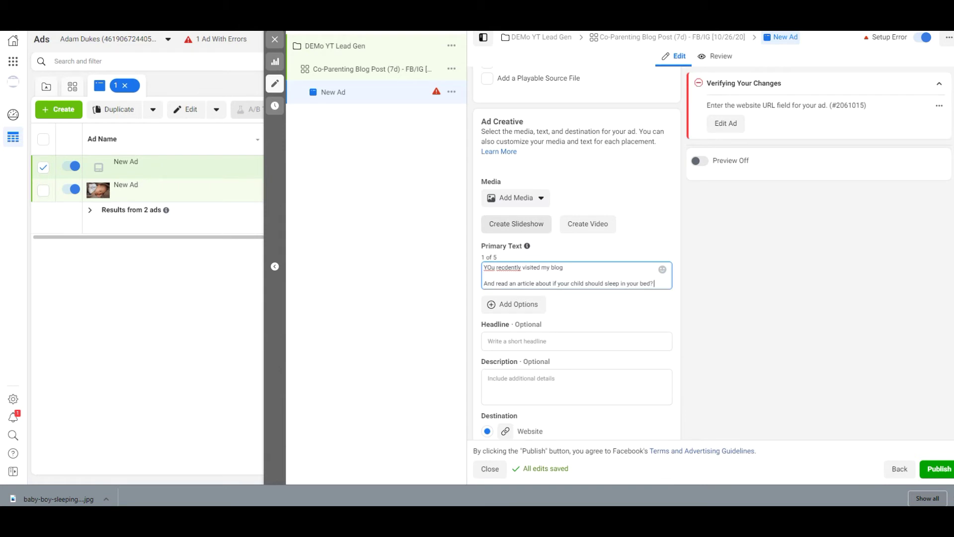
Correct the misspelled "You recently" in the primary text and end the second paragraph with a period instead of the question mark.
key(Return)
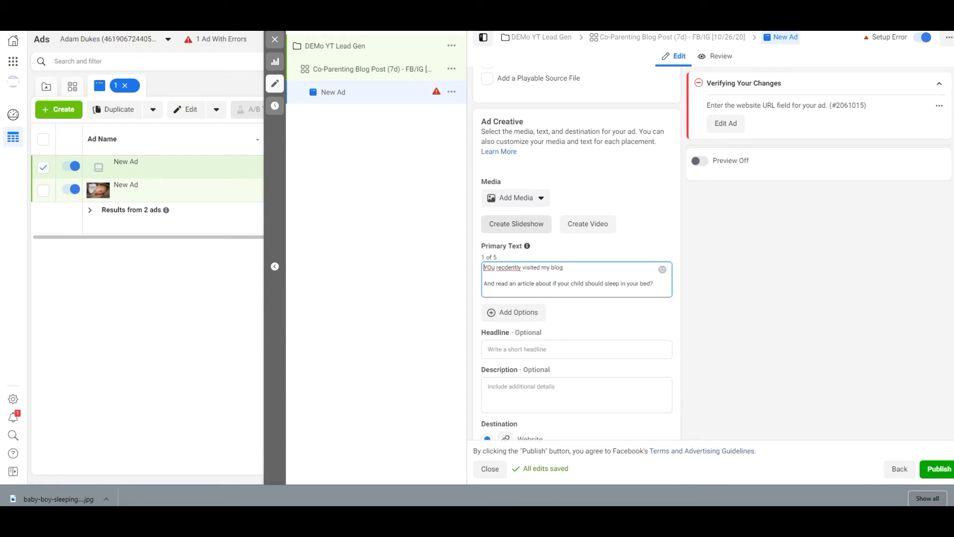
key(Delete)
text(o)
right_click(507, 268)
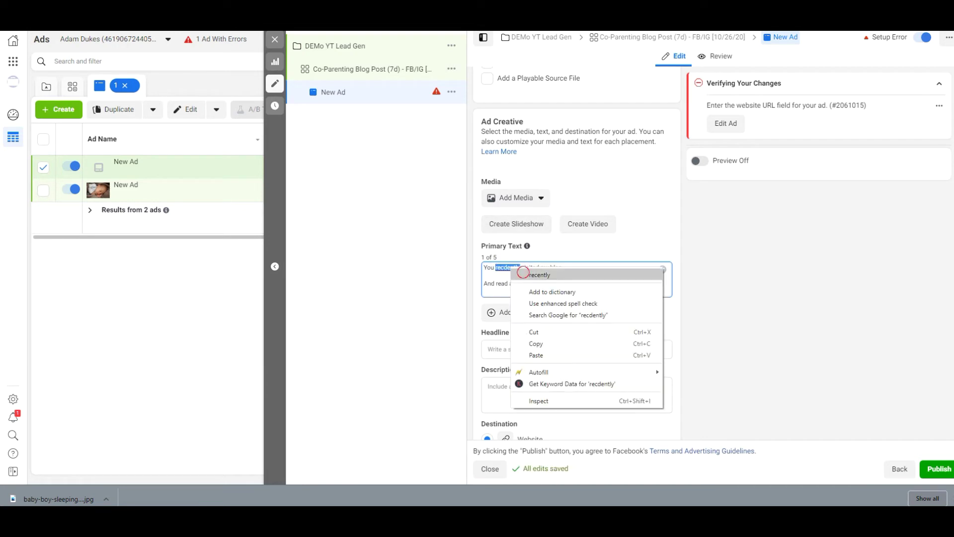
click(536, 273)
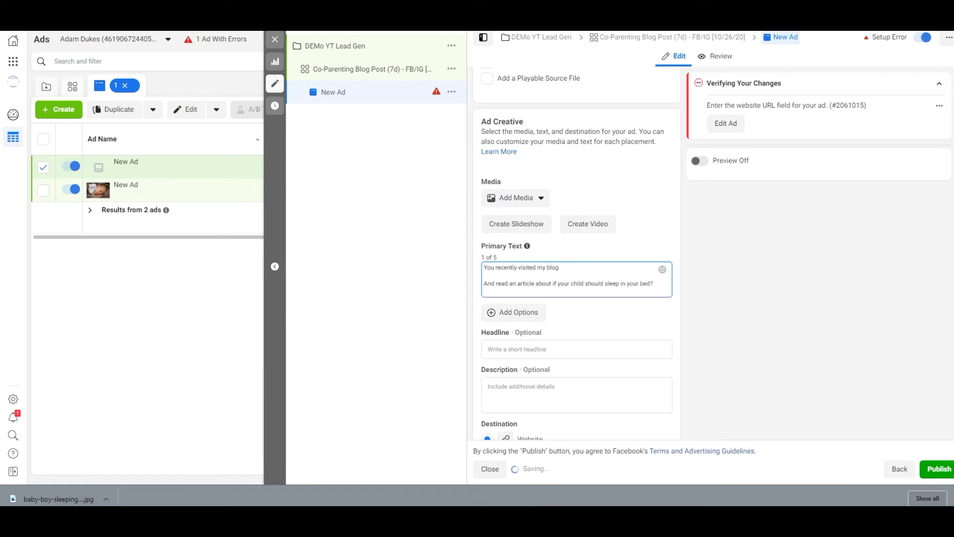
key(Return)
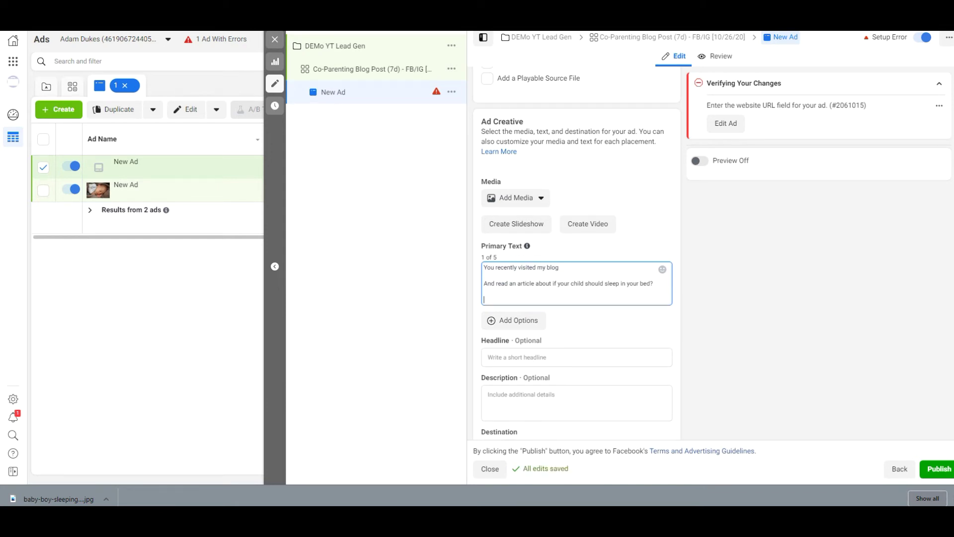
click(651, 283)
key(BackSpace)
text(.)
key(Return)
key(Return)
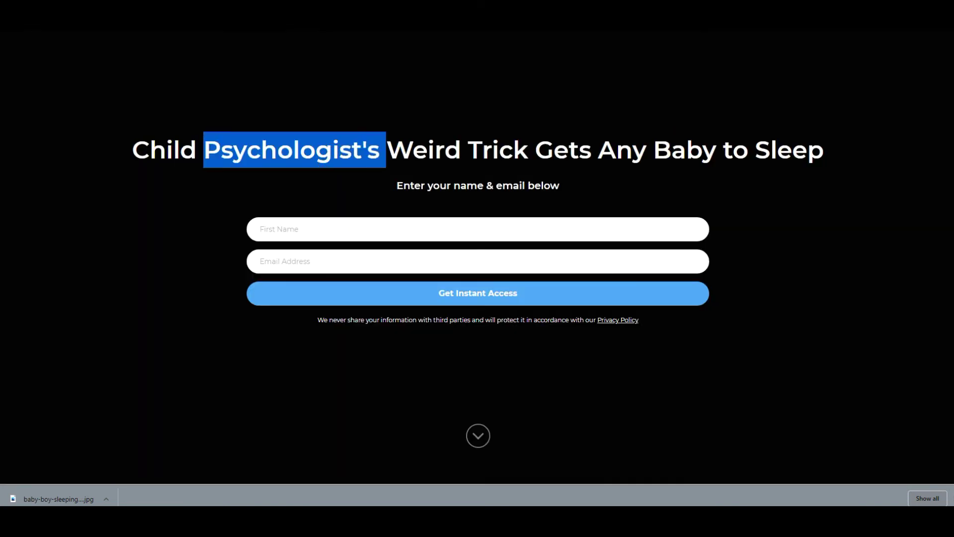
Add a third paragraph reading "Check out this video I recently found about" followed by the headline copied from the opt-in page.
triple_click(320, 152)
key(ctrl+c)
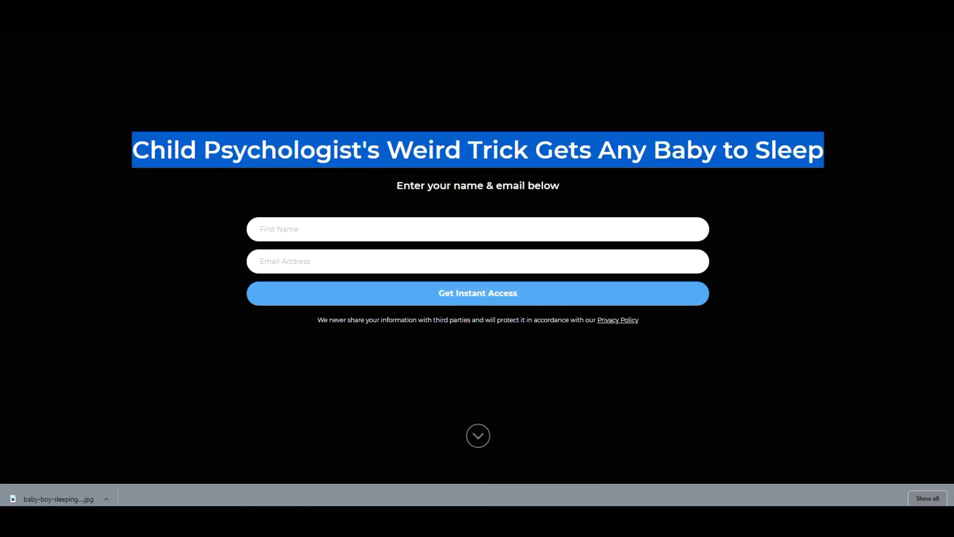
key(ctrl+Tab)
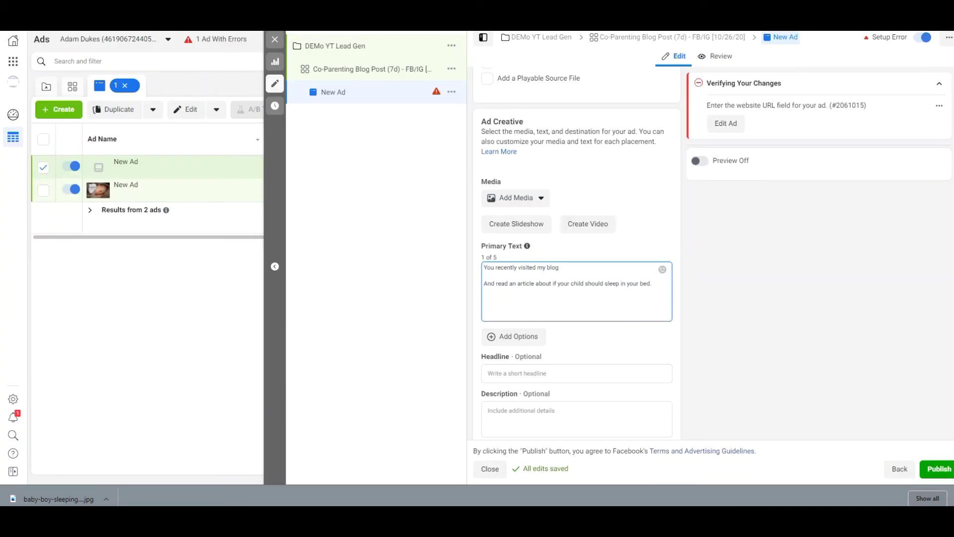
text(Check out this video I recently found about)
key(ctrl+v)
Reword the pasted headline in the primary text to lowercase "a child psychologist's weird trick gets any baby to sleep".
click(599, 299)
text(a)
key(Delete)
text(c)
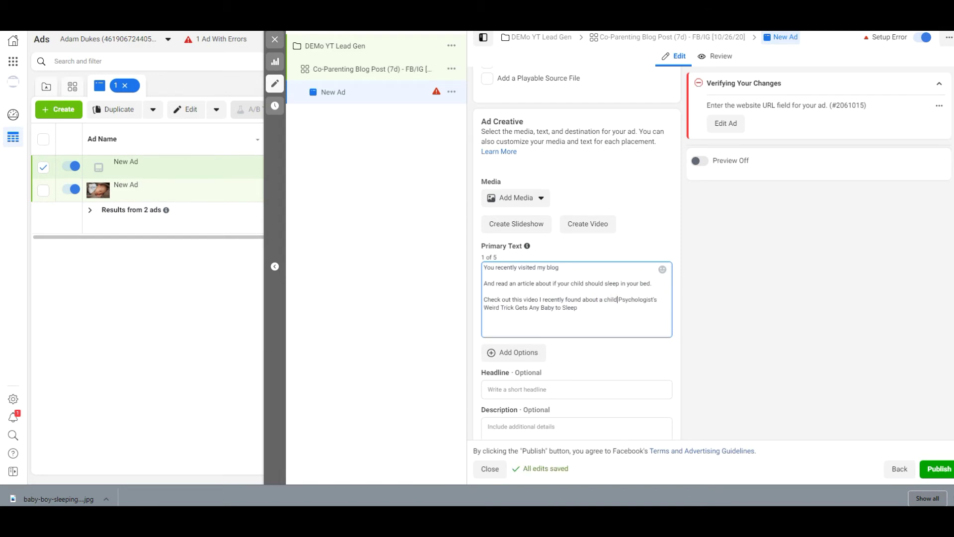
key(Delete)
text(p)
click(484, 308)
key(Delete)
text(w)
key(Delete)
text(t)
click(512, 308)
key(Delete)
text(g)
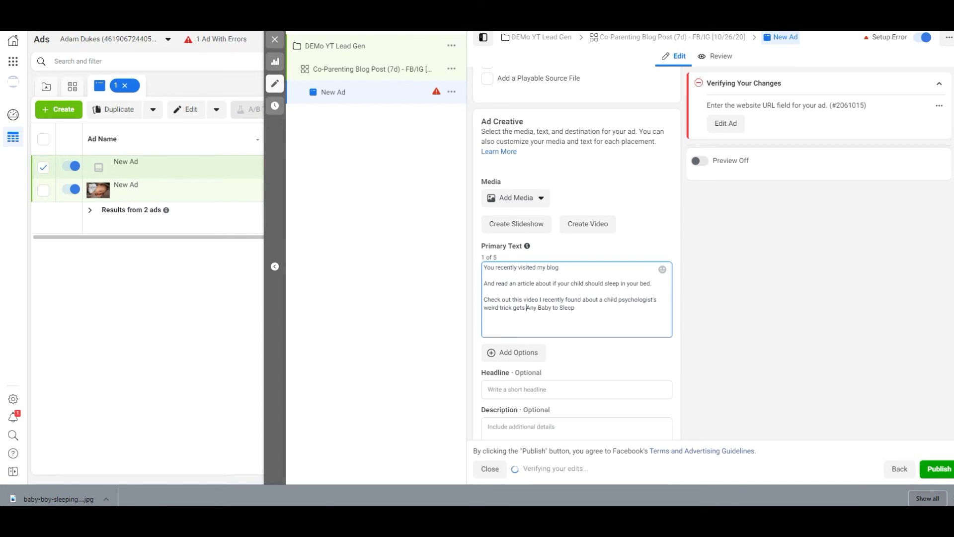
click(524, 307)
key(Delete)
text(a)
key(Delete)
text(b)
key(Right)
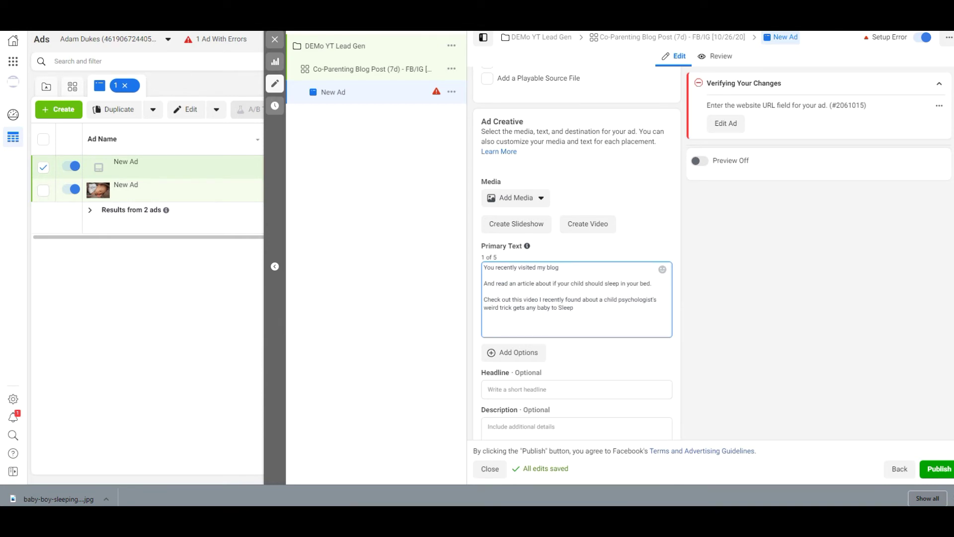
key(Delete)
text(s)
Add the closing line "Click the image below to watch" to the primary text.
key(Return)
key(Return)
text(Click the imagebelow)
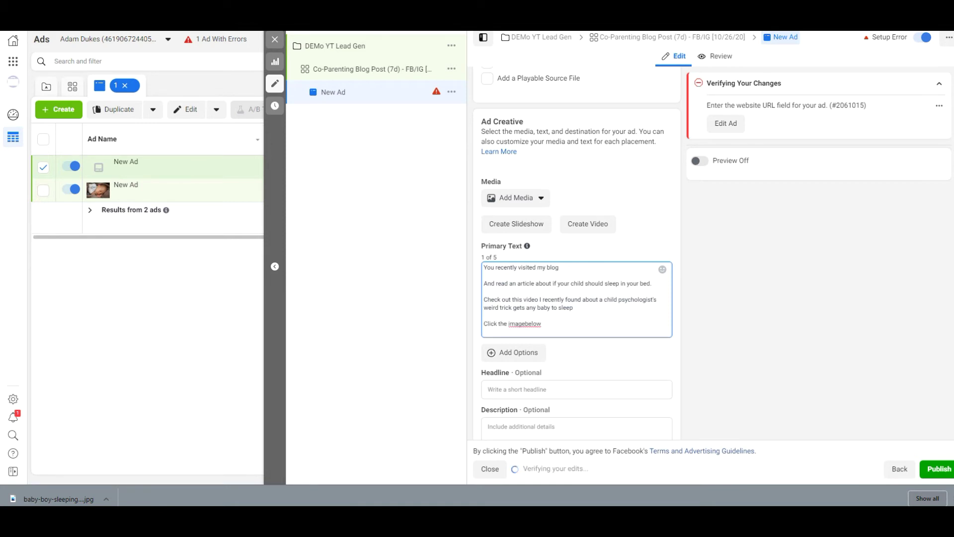
text( to watch)
click(527, 324)
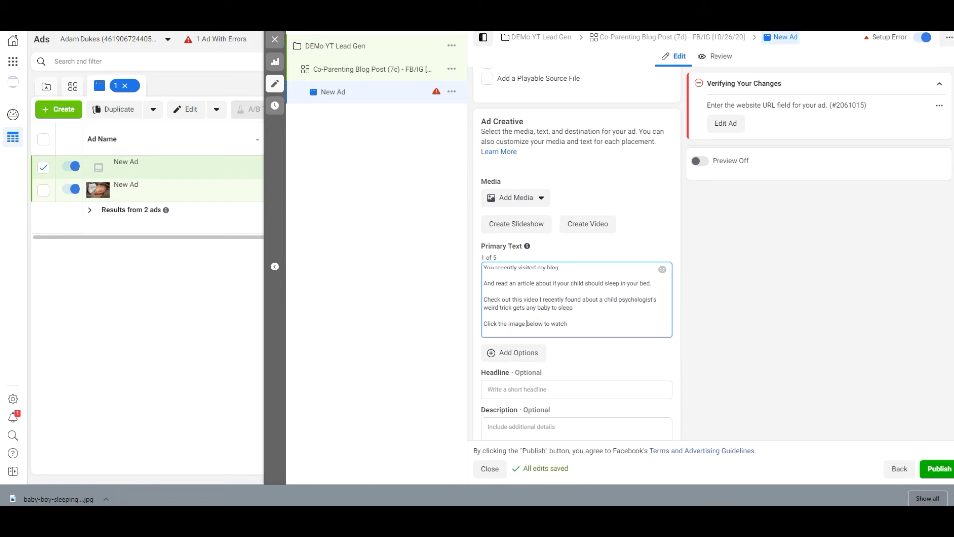
scroll(576, 249, down, 3)
click(546, 388)
key(ctrl+v)
key(ctrl+Tab)
key(ctrl+l)
key(ctrl+shift+Tab)
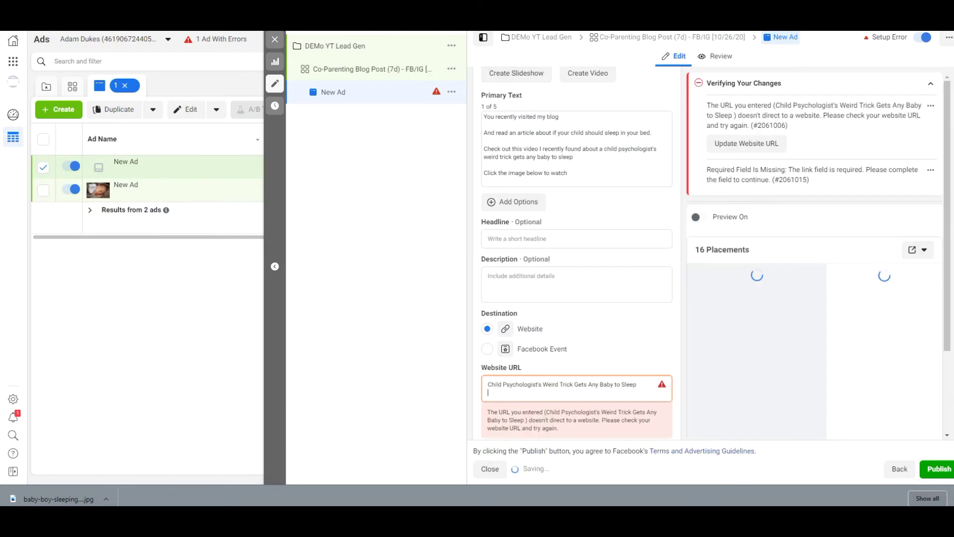
triple_click(599, 383)
text(https://app.birdsend.co/forms/5672/hosted)
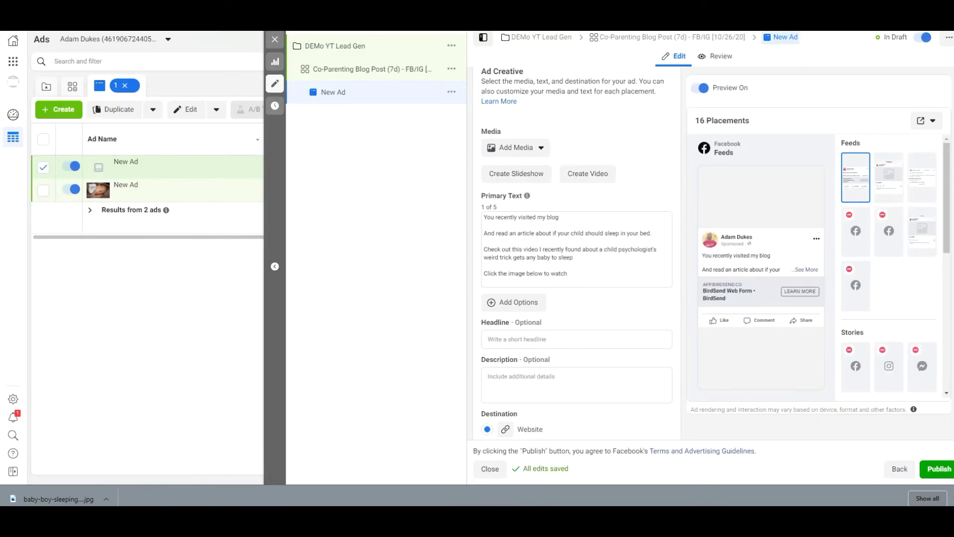
Set the ad's headline to "Child Psychologist's Weird Trick Gets Any Baby to Sleep".
click(554, 337)
key(ctrl+v)
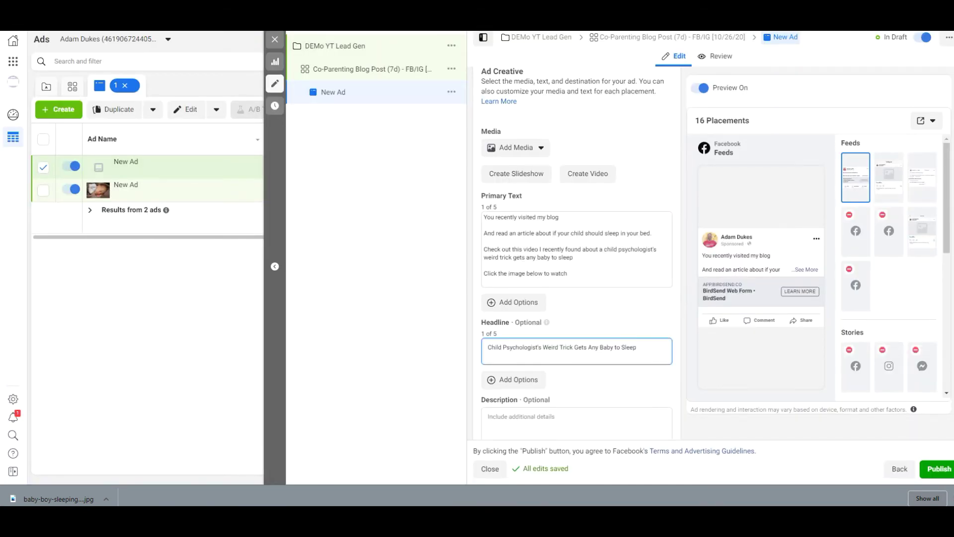
click(586, 309)
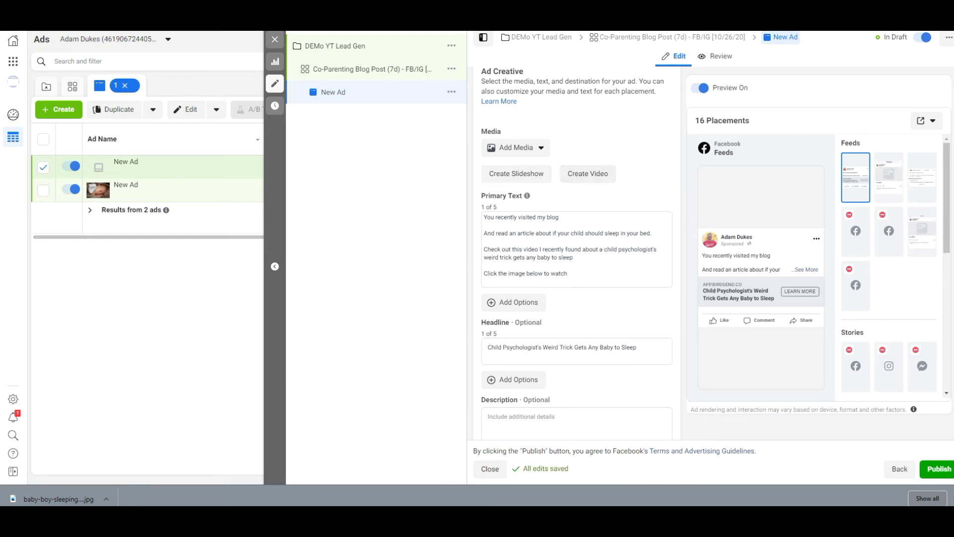
Add the 800 × 533 baby-boy-sleeping image from the account images as the ad's media.
click(516, 148)
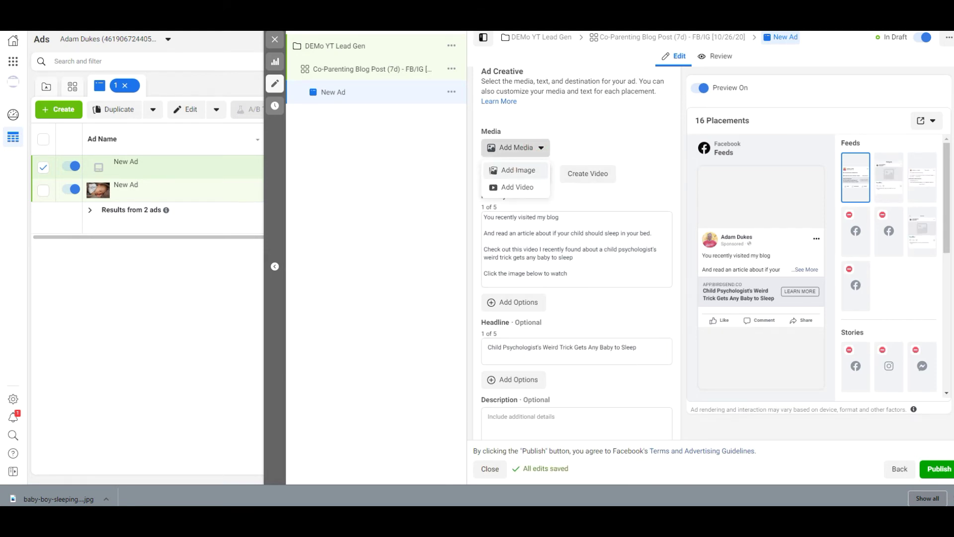
click(518, 170)
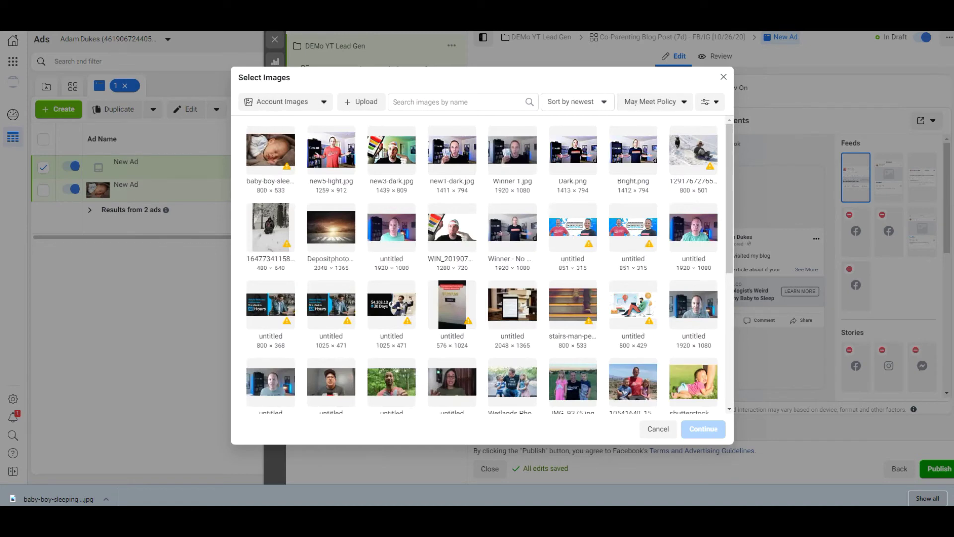
click(271, 149)
click(703, 429)
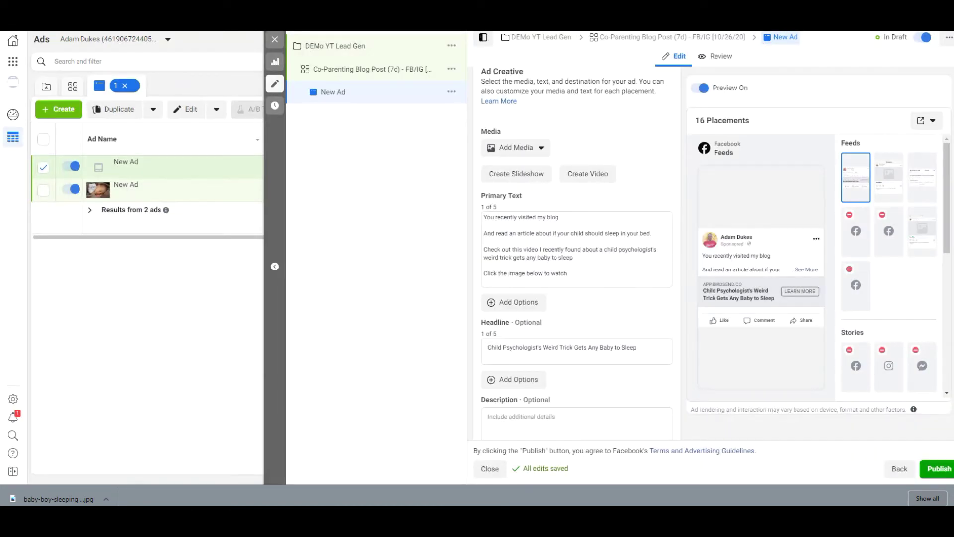
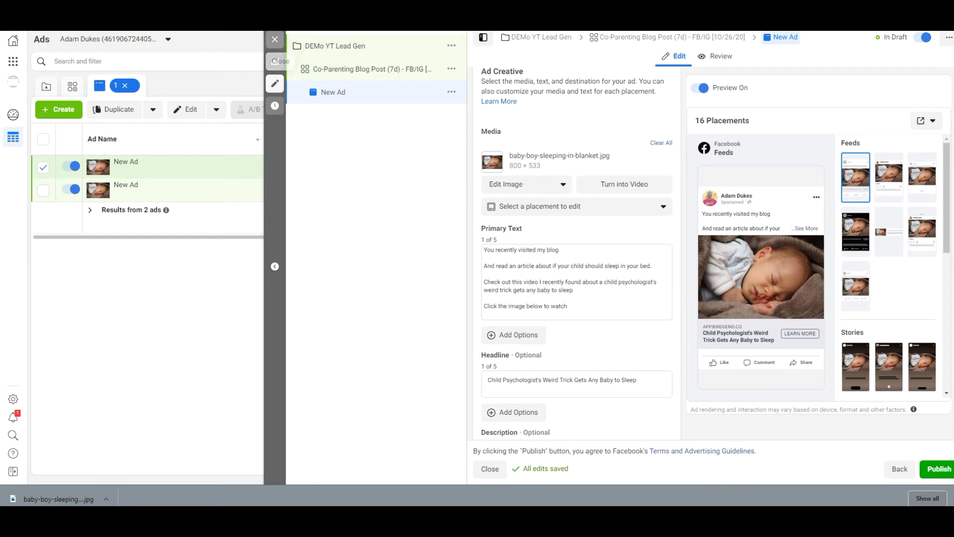
Close the ad editor, switch to BirdSend and create an automation sequence named "Baby Sleep 2".
click(275, 40)
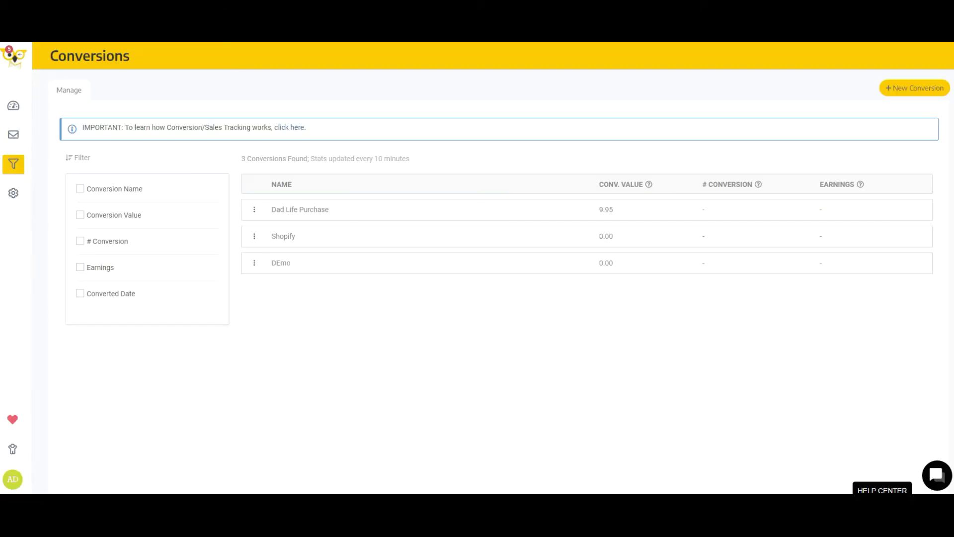
click(13, 134)
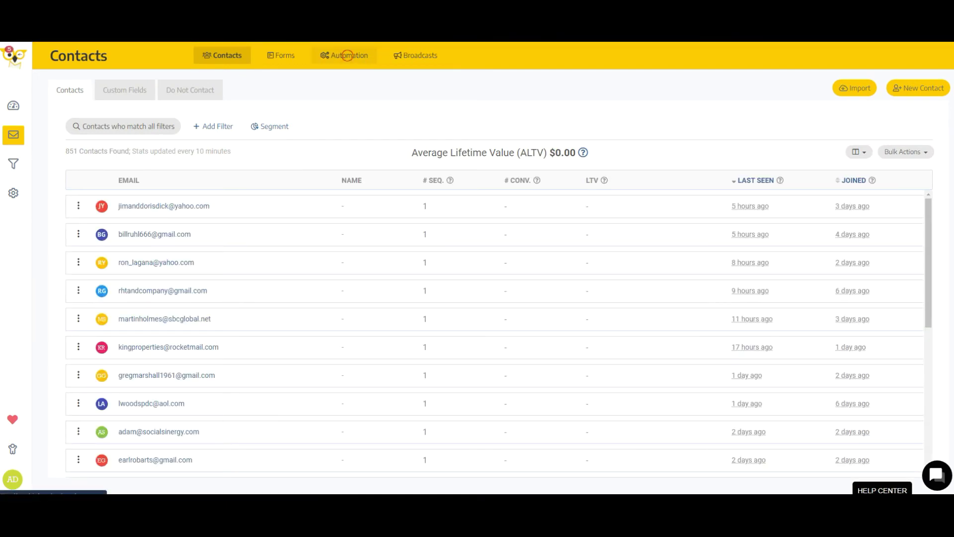
click(345, 55)
click(917, 88)
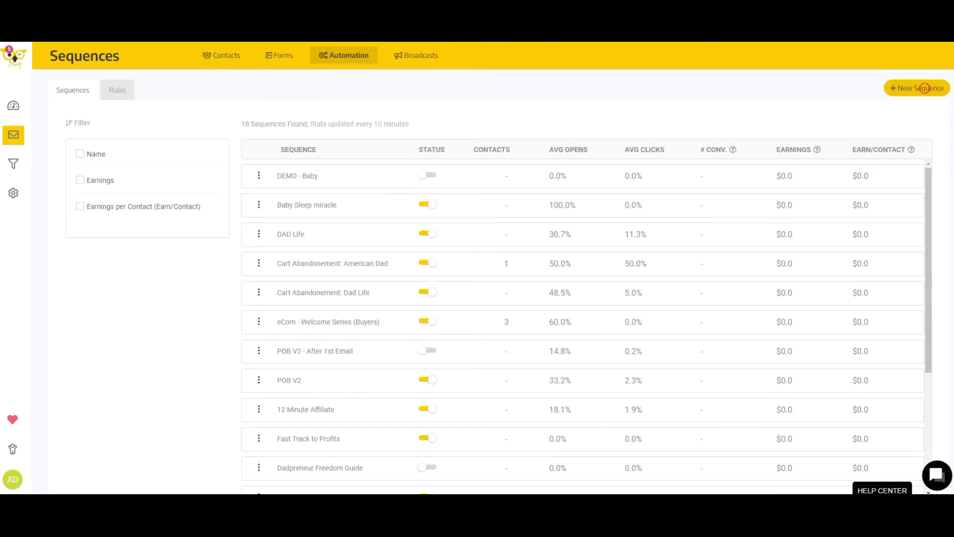
text(Baby Sleep 2)
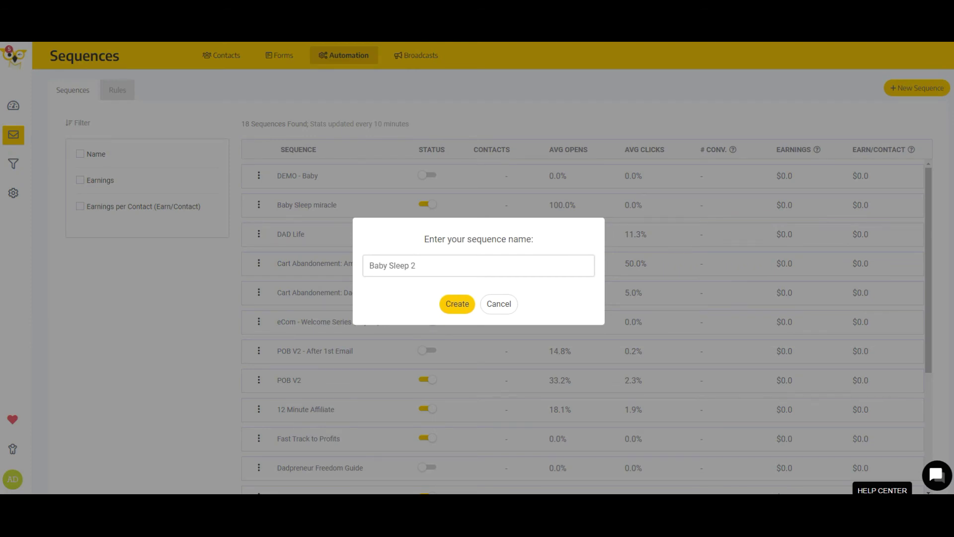
key(Return)
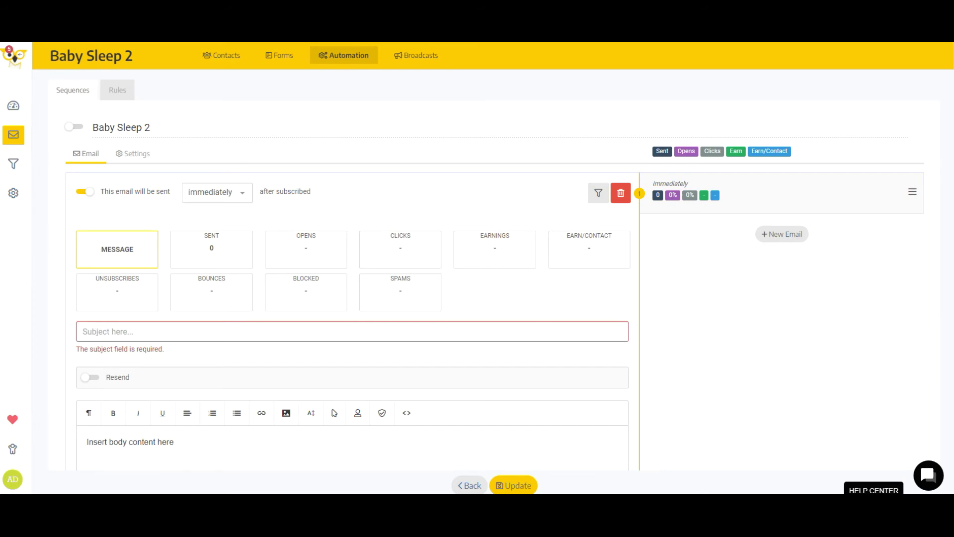
Set the first email's subject to the affiliate swipe line "Weird Noise Instantly Puts Babies to Sleep".
key(ctrl+Tab)
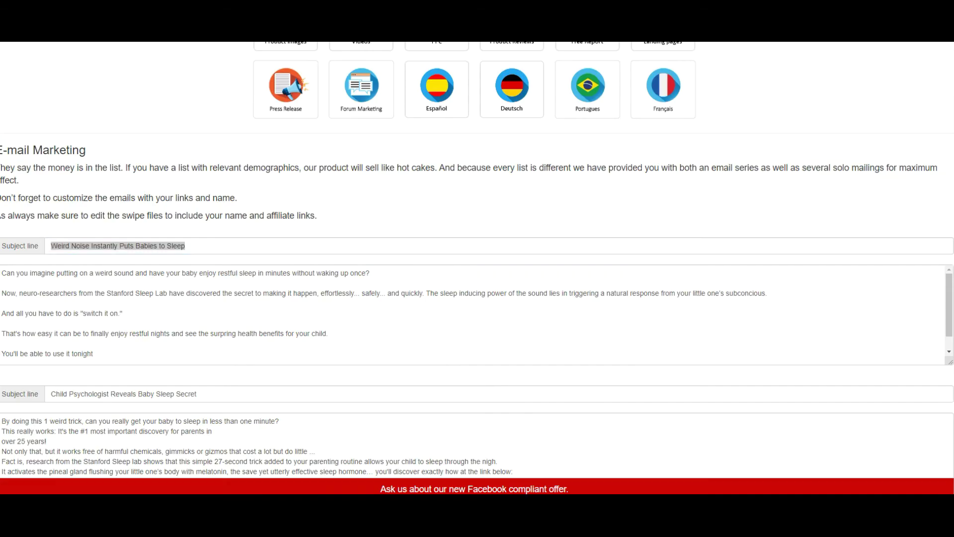
key(alt+Tab)
key(alt+Tab)
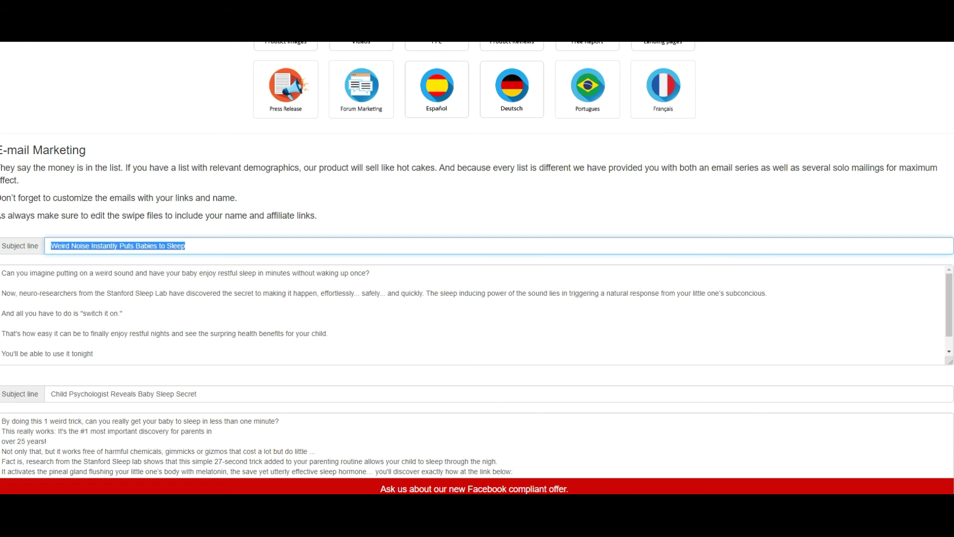
key(ctrl+Tab)
click(182, 331)
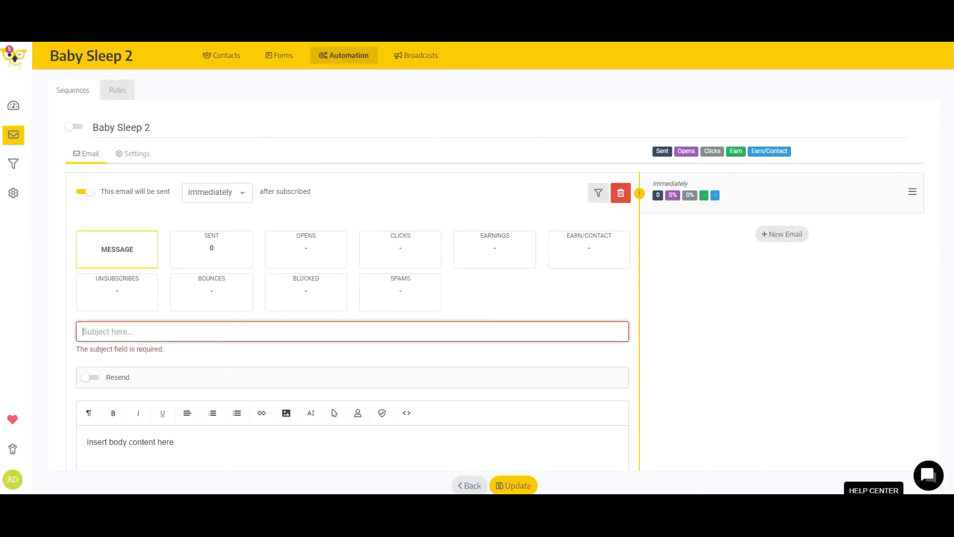
text(Weird Noise Instantly Puts Babies to Sleep)
scroll(113, 349, down, 1)
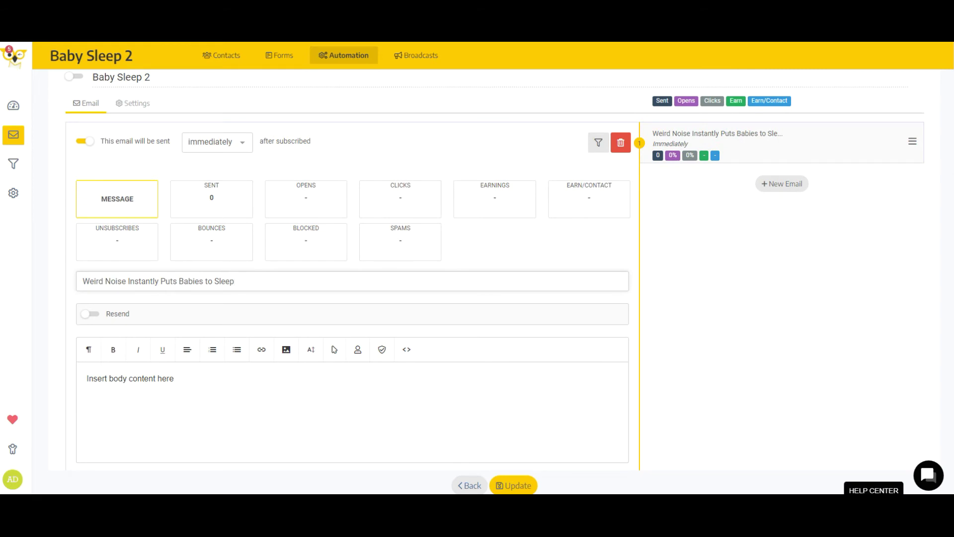
Enable resending to non-openers for the first email, reusing "Weird Noise Instantly Puts Babies to Sleep" as the new subject.
click(89, 313)
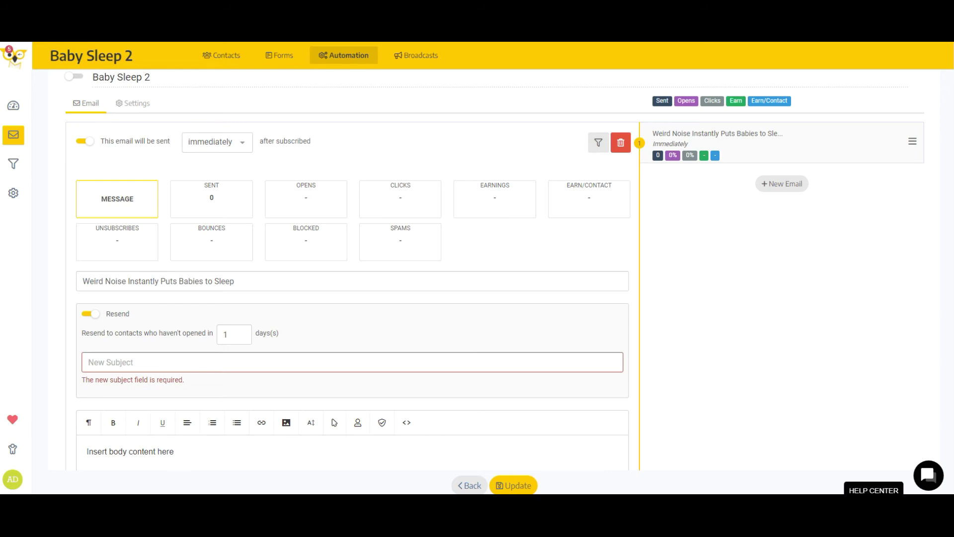
triple_click(159, 286)
key(ctrl+c)
click(149, 362)
key(ctrl+v)
Replace the placeholder body with the greeting "Hey", the contact's first-name merge field and an exclamation mark.
click(234, 443)
triple_click(236, 442)
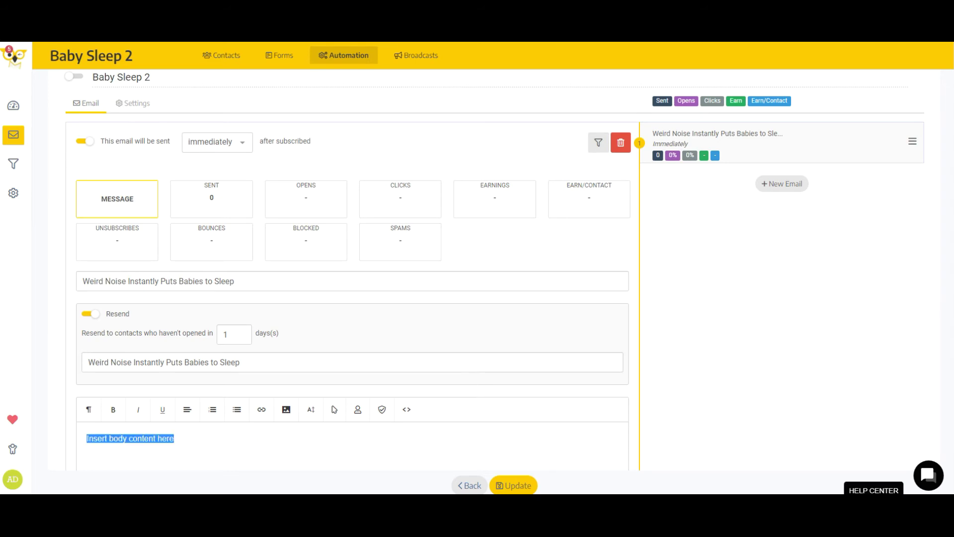
text(hiey)
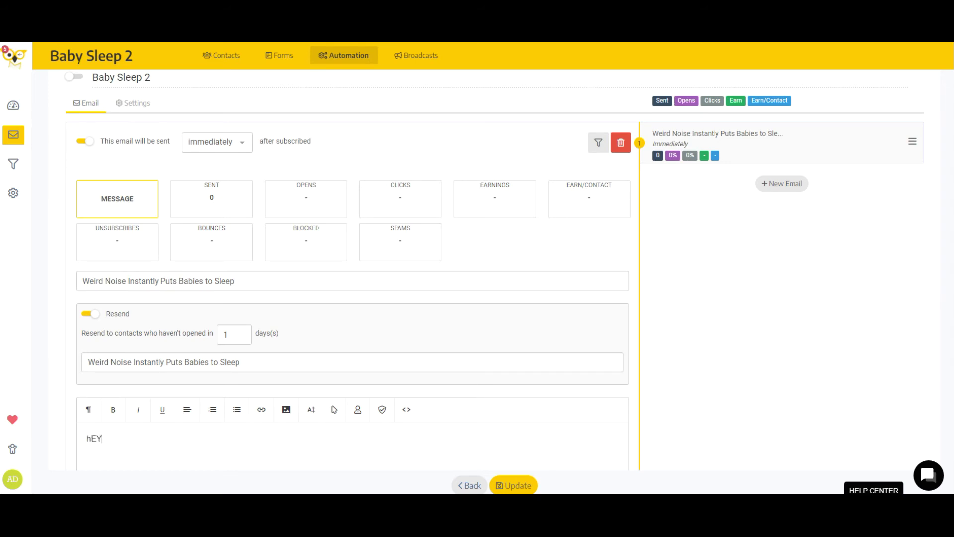
key(BackSpace)
key(BackSpace)
key(BackSpace)
text(Hey)
scroll(348, 269, down, 3)
click(357, 258)
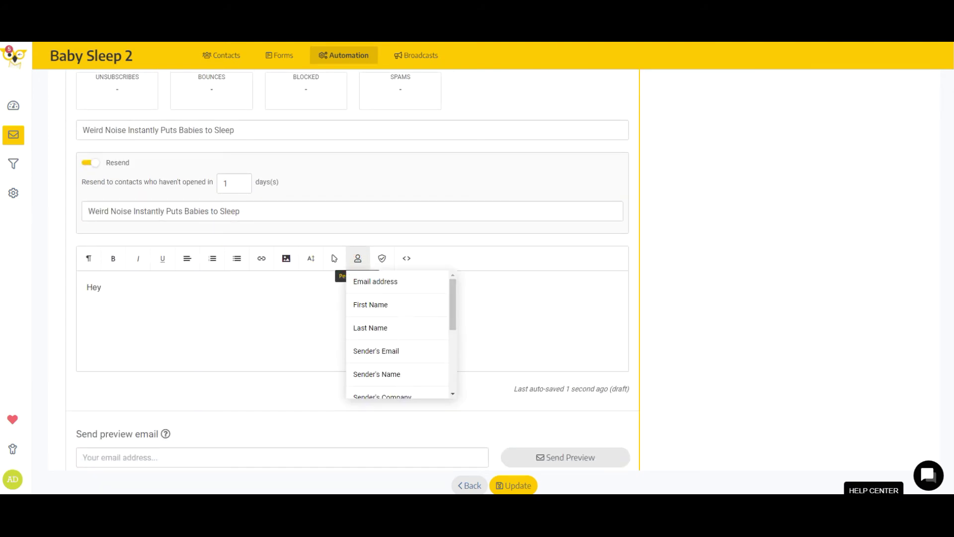
click(370, 305)
text(!)
key(Return)
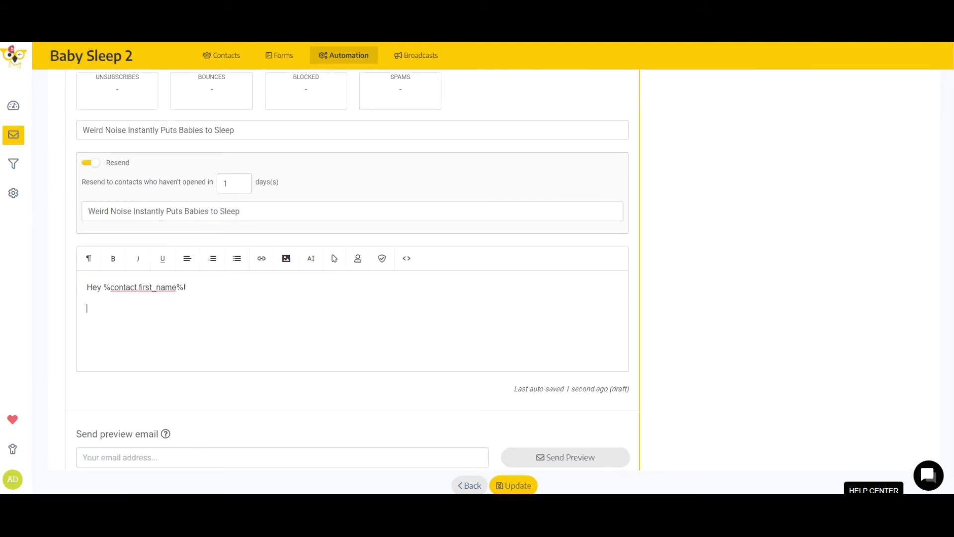
Copy the "Weird Noise Instantly Puts Babies to Sleep" swipe text from the affiliate page into the email below the greeting.
key(alt+Tab)
key(Tab)
key(ctrl+a)
key(alt+Tab)
key(ctrl+v)
scroll(353, 298, down, 1)
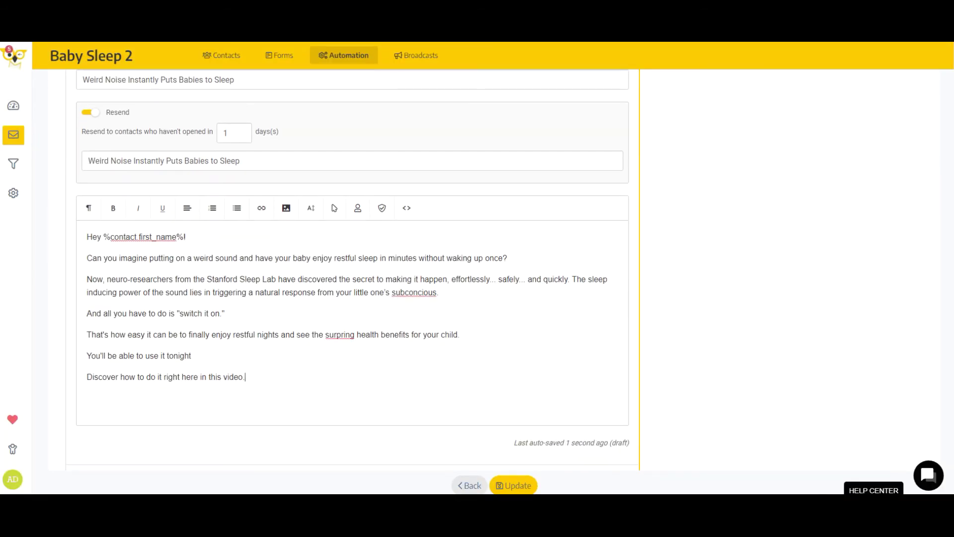
Add the sign-off "Have a GREAT day!" with the sender's first name on the line below it.
key(Return)
key(Return)
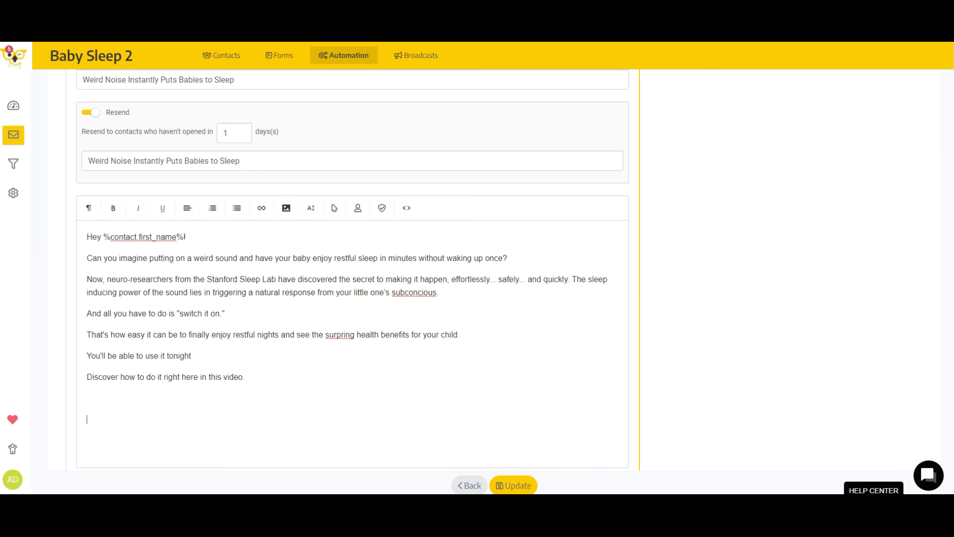
text(Have a G)
text(REAT day! )
text(Ad)
key(BackSpace)
key(BackSpace)
key(shift+Return)
text(Adam)
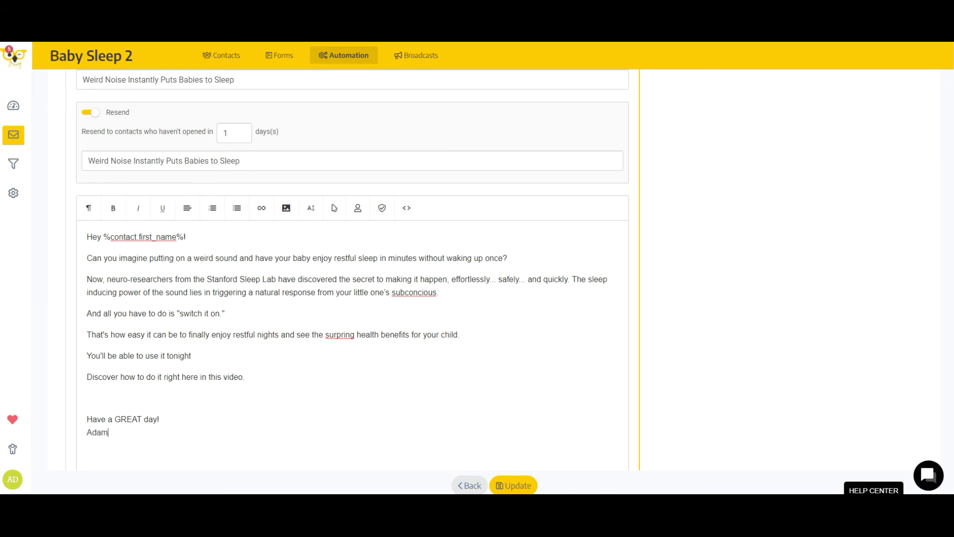
Link the line "Discover how to do it right here in this video" to the ClickBank affiliate URL, opening in a new tab.
drag(243, 376, 86, 377)
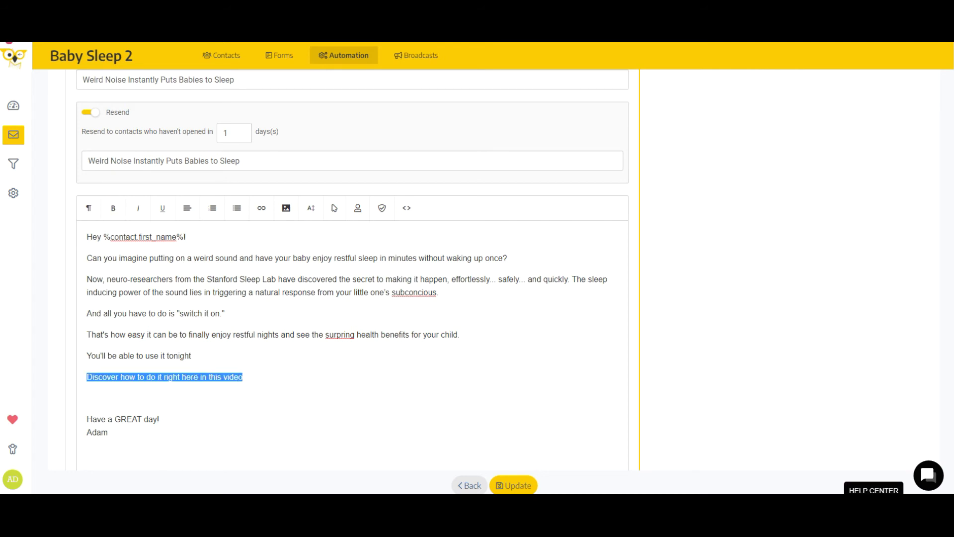
click(40, 33)
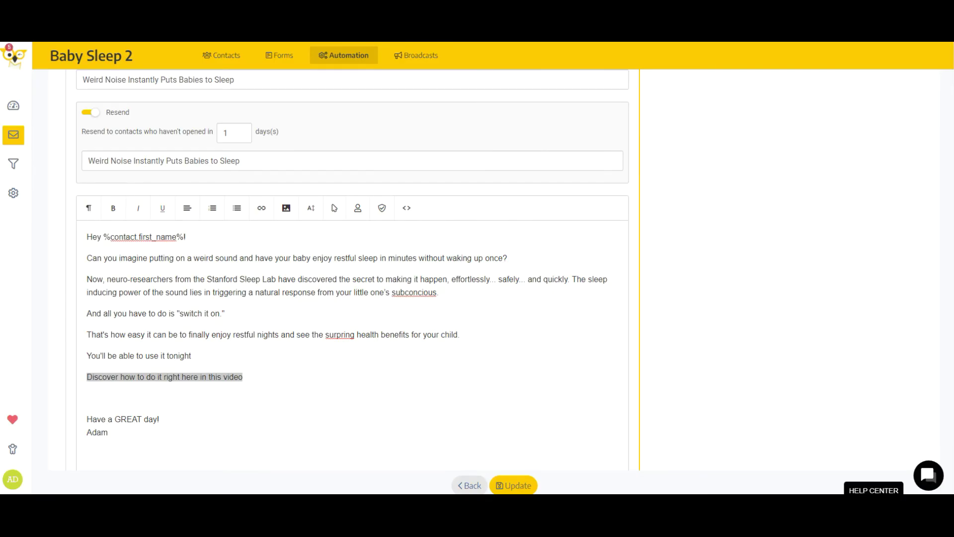
key(alt+Tab)
click(506, 267)
key(alt+Tab)
key(alt+Tab)
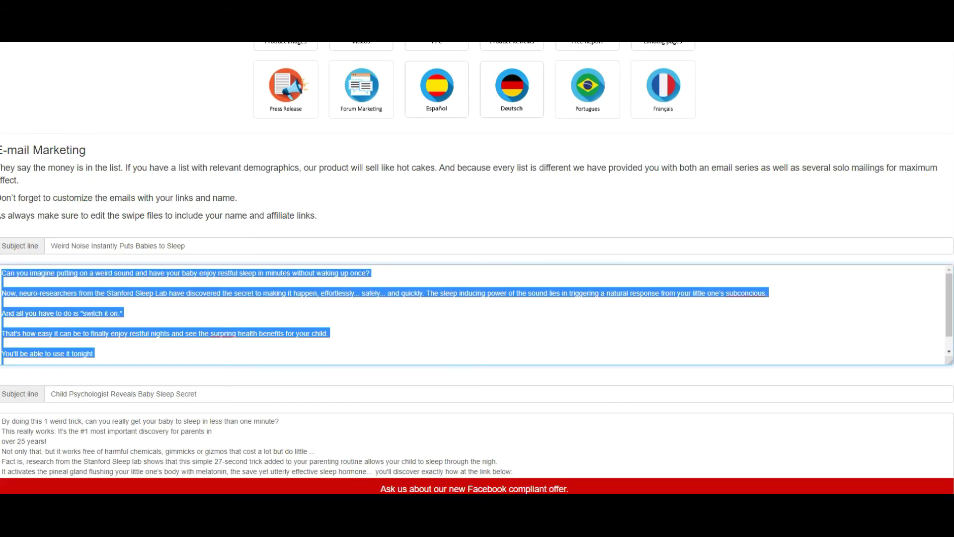
key(alt+Tab)
click(261, 207)
click(270, 230)
key(ctrl+v)
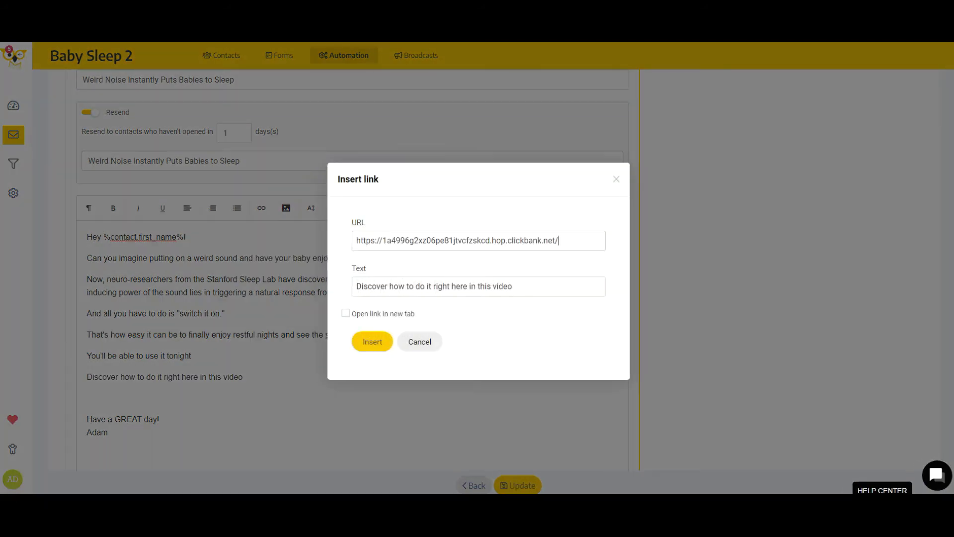
click(345, 313)
click(373, 341)
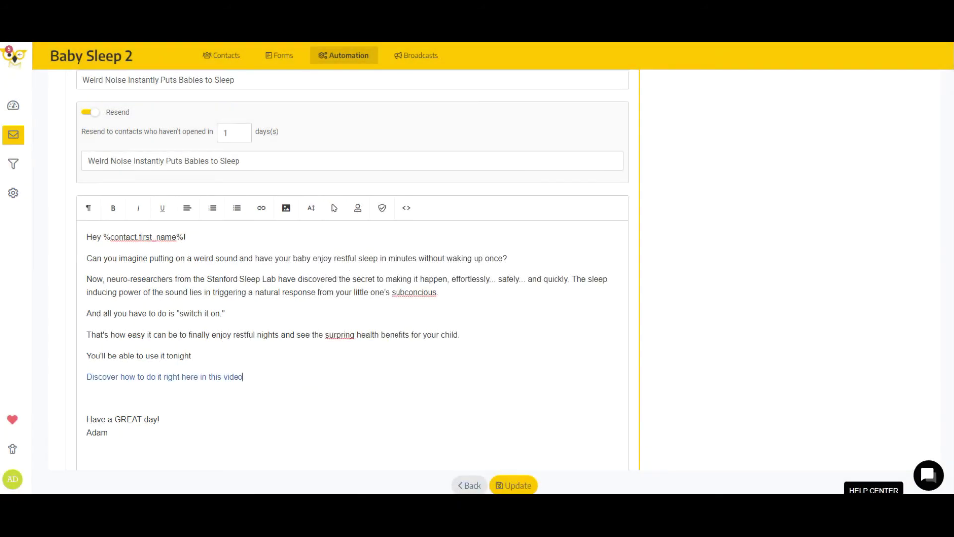
Format the video link line as bold and underlined with no blank line below it, and save the email.
drag(265, 377, 87, 377)
key(ctrl+b)
click(87, 376)
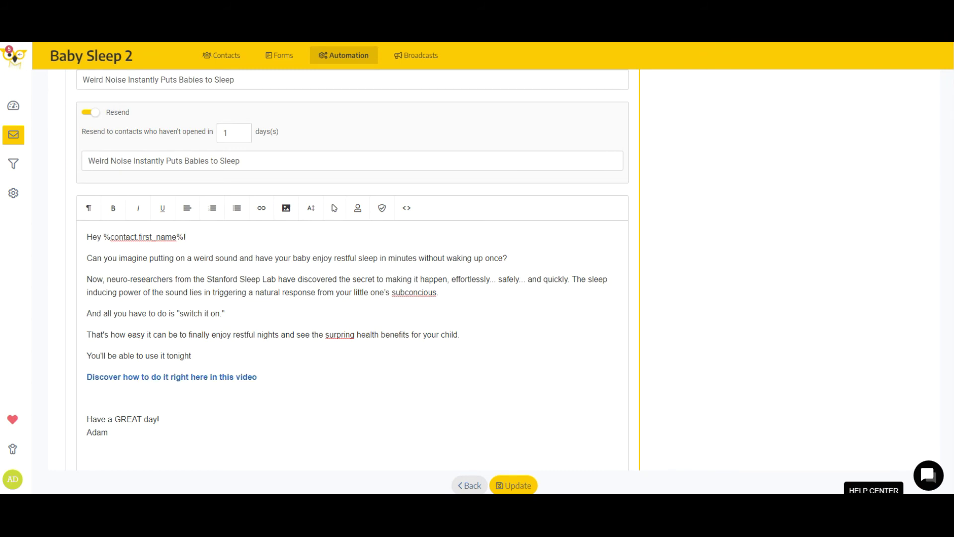
key(shift+End)
click(276, 388)
key(BackSpace)
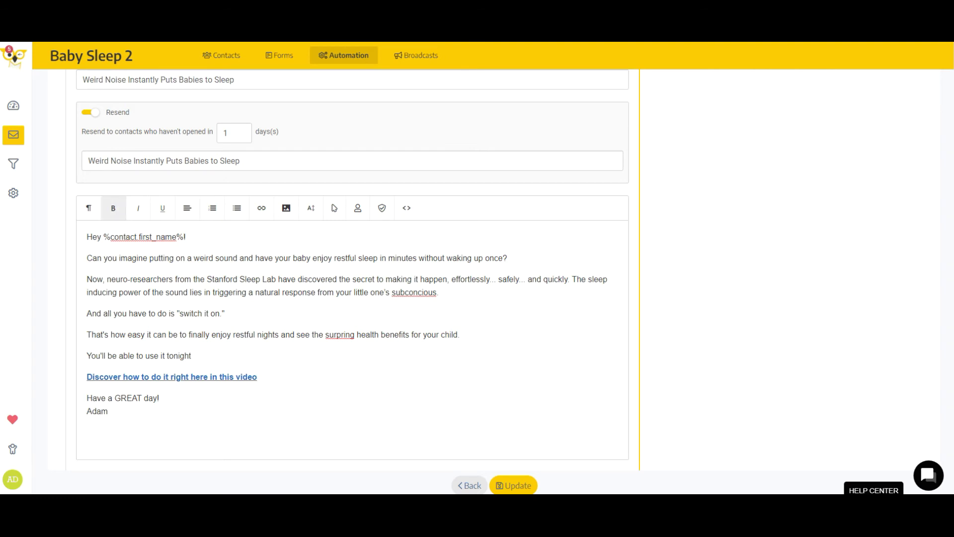
click(517, 484)
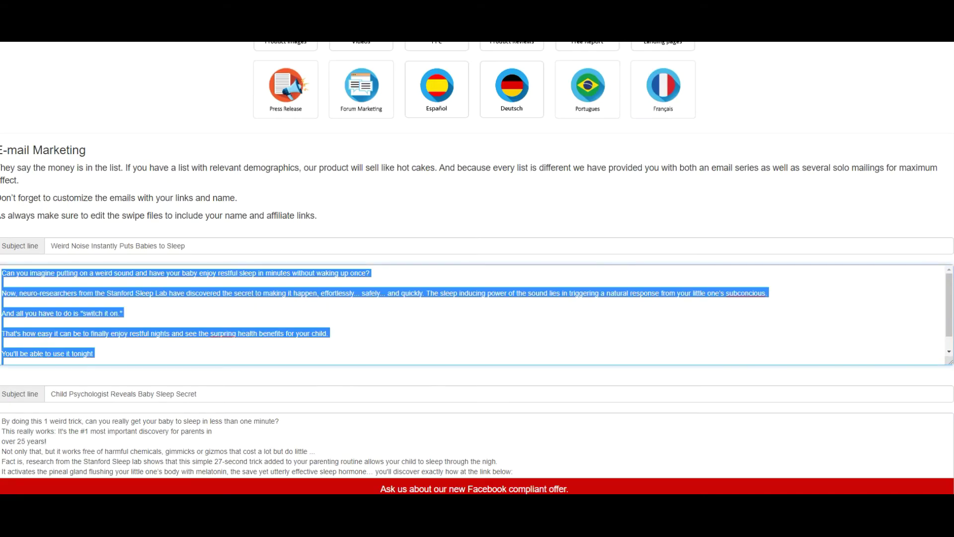
Add a second email to the sequence with the swipe subject "Child Psychologist Reveals Baby Sleep Secret".
scroll(477, 249, down, 5)
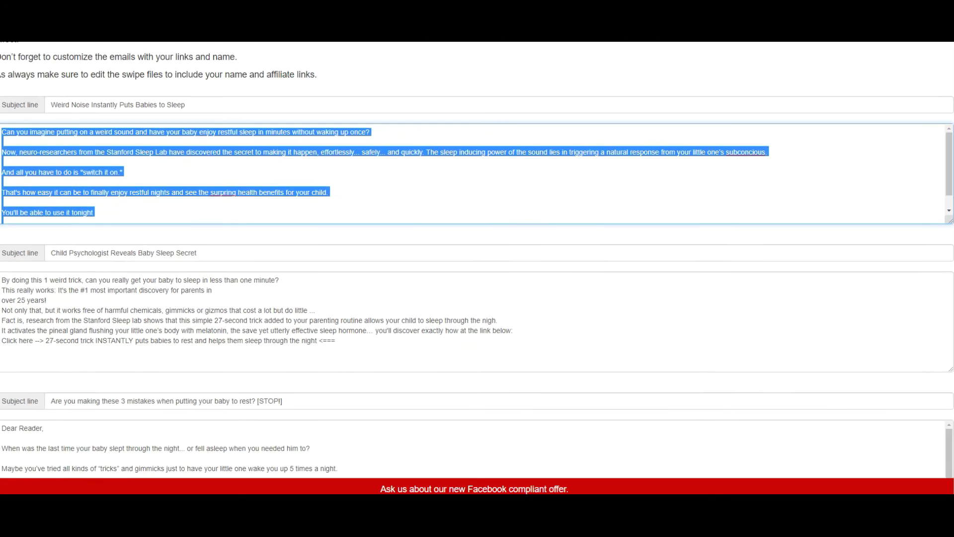
drag(175, 243, 207, 240)
triple_click(207, 240)
key(ctrl+c)
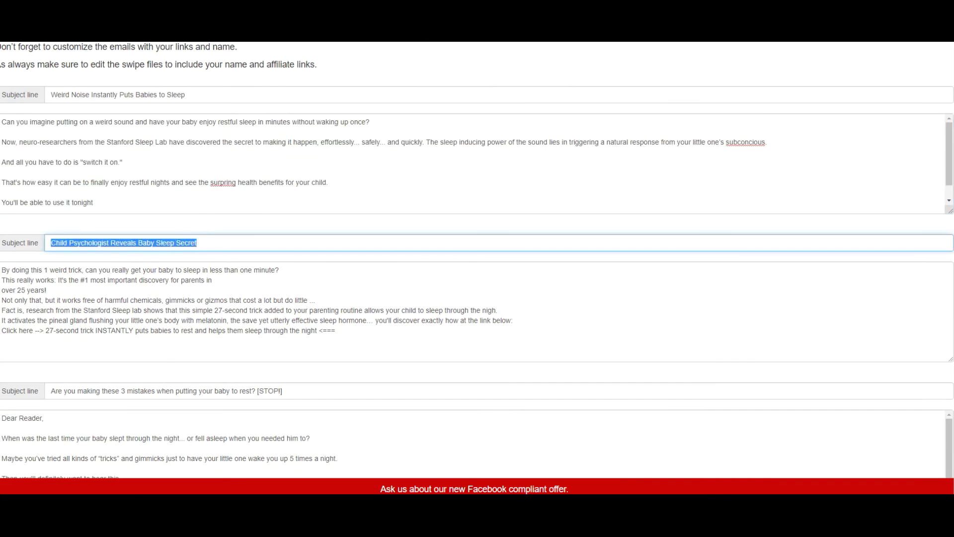
key(ctrl+Tab)
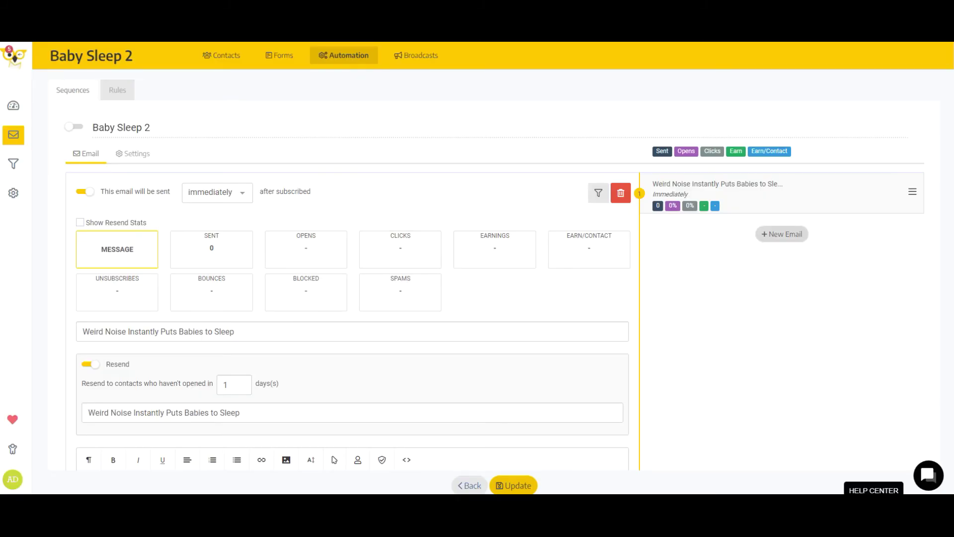
click(787, 234)
click(763, 230)
scroll(492, 271, down, 1)
click(124, 282)
key(ctrl+v)
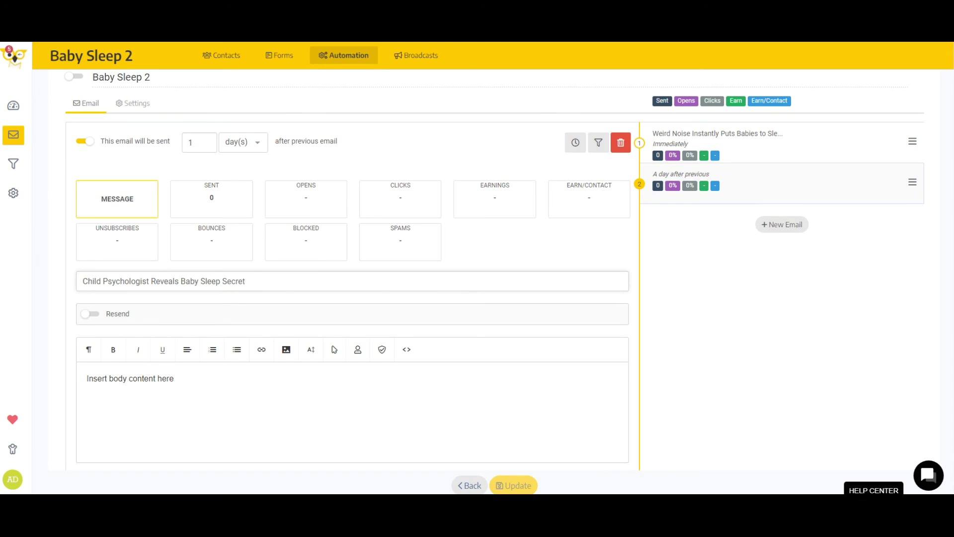
Enable resending to non-openers for the second email, using "Child Psychologist Reveals Baby Sleep Secret" as the new subject.
click(95, 313)
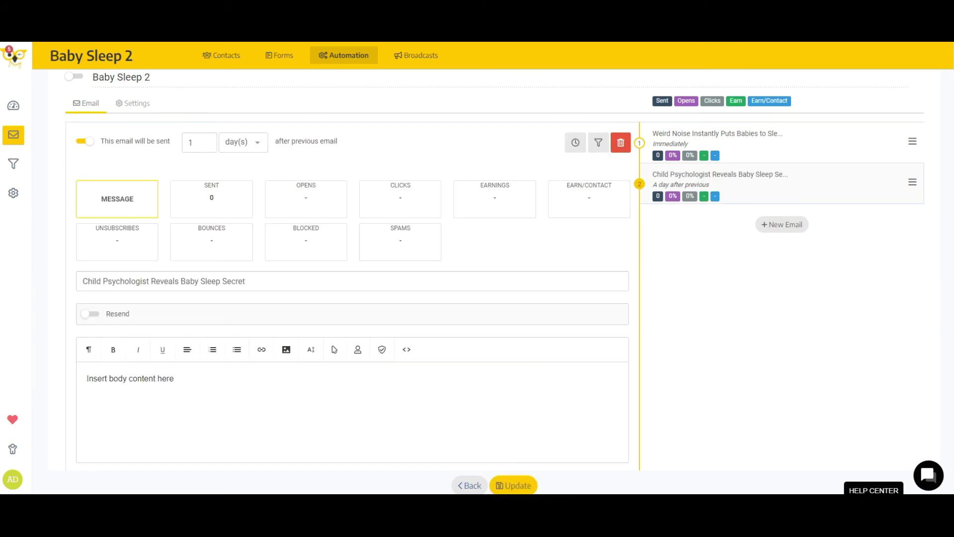
click(97, 361)
key(ctrl+v)
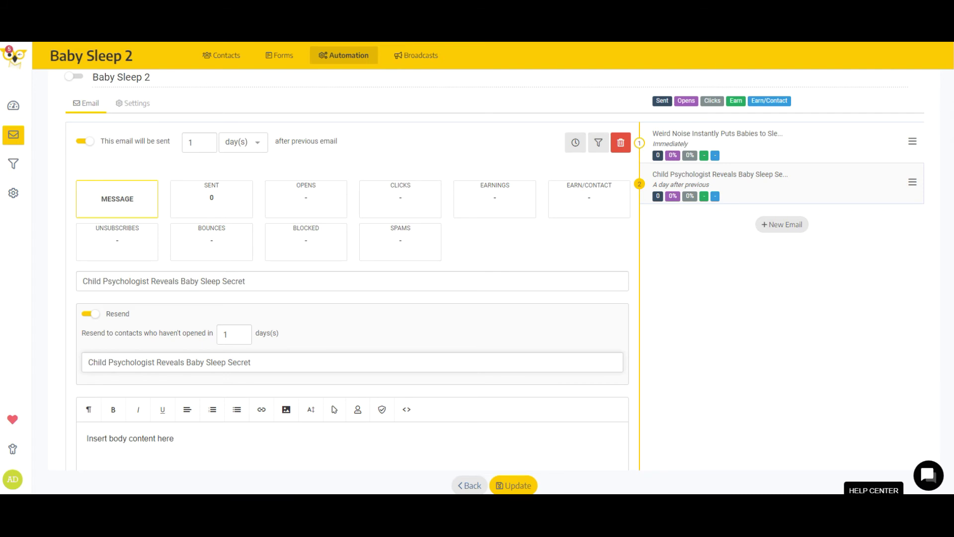
Replace the second email's placeholder body with "Hey" followed by the contact's first-name merge field.
scroll(348, 299, down, 1)
click(185, 416)
key(ctrl+a)
text(Hey)
click(358, 359)
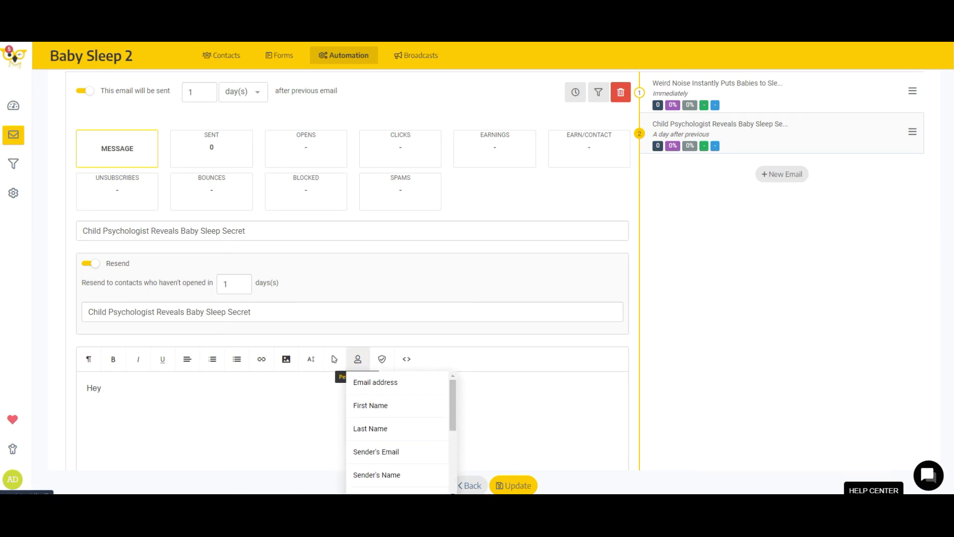
click(366, 404)
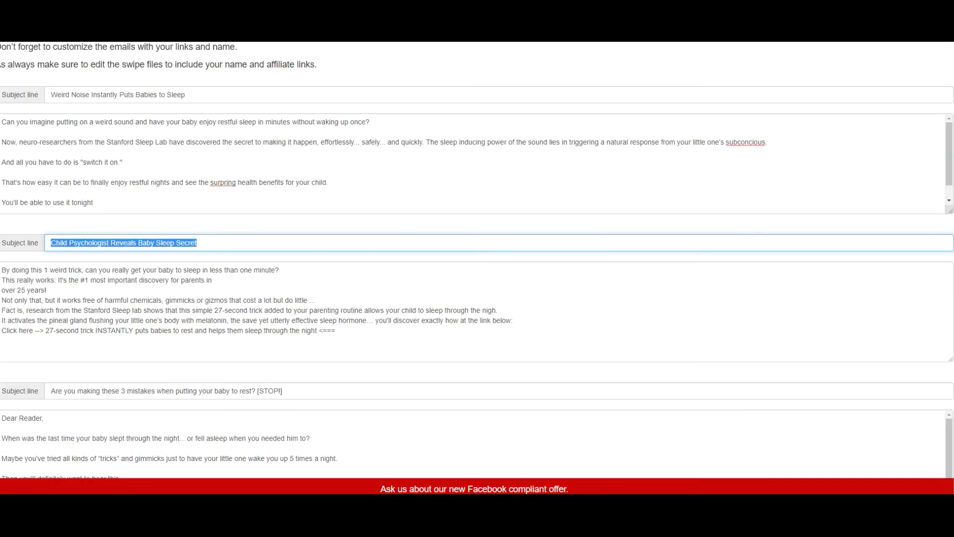
Copy the swipe body for "Child Psychologist Reveals Baby Sleep Secret" and paste it below the greeting in the second email.
key(ctrl+a)
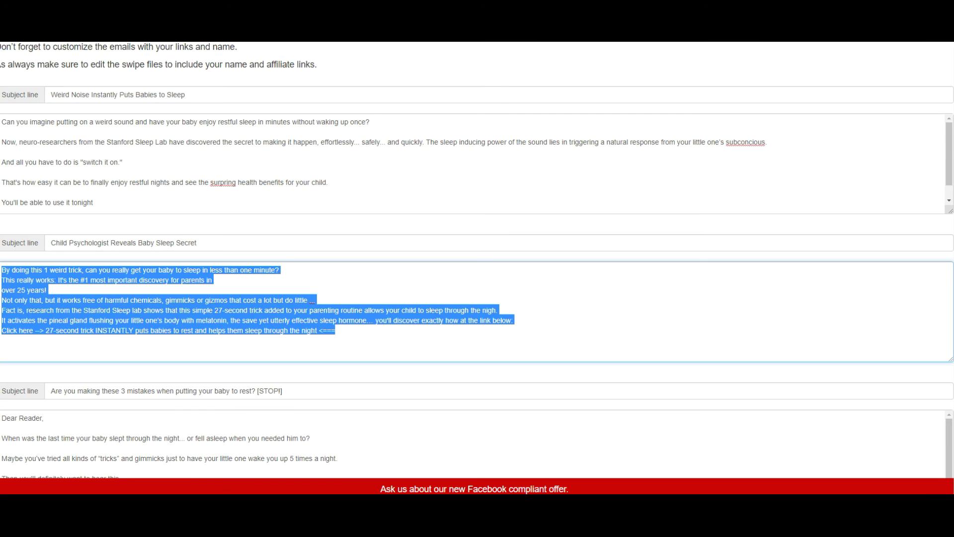
key(ctrl+c)
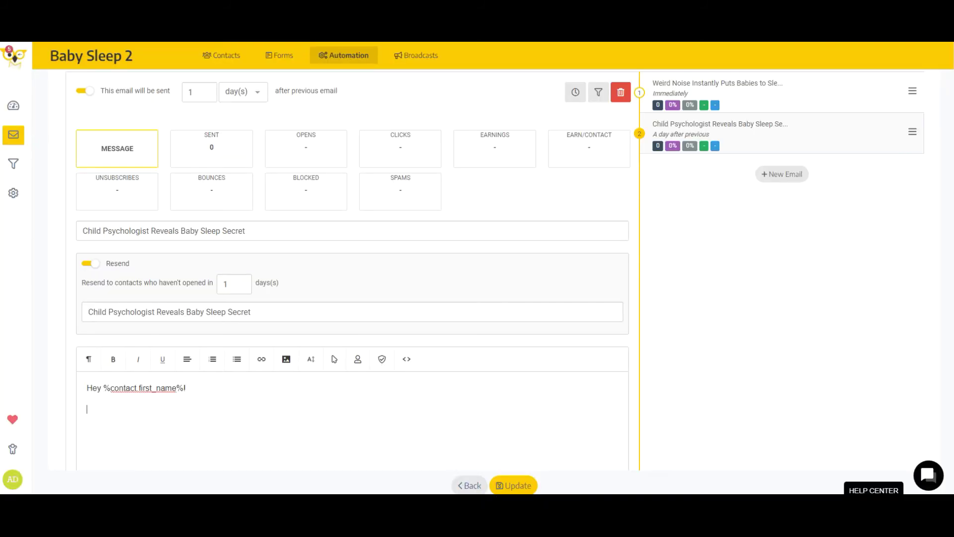
key(ctrl+v)
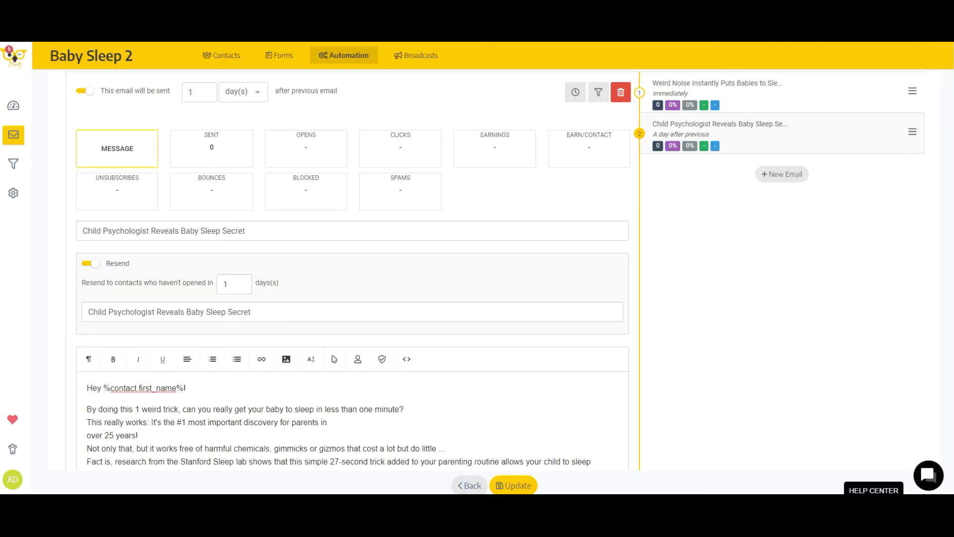
scroll(671, 88, down, 3)
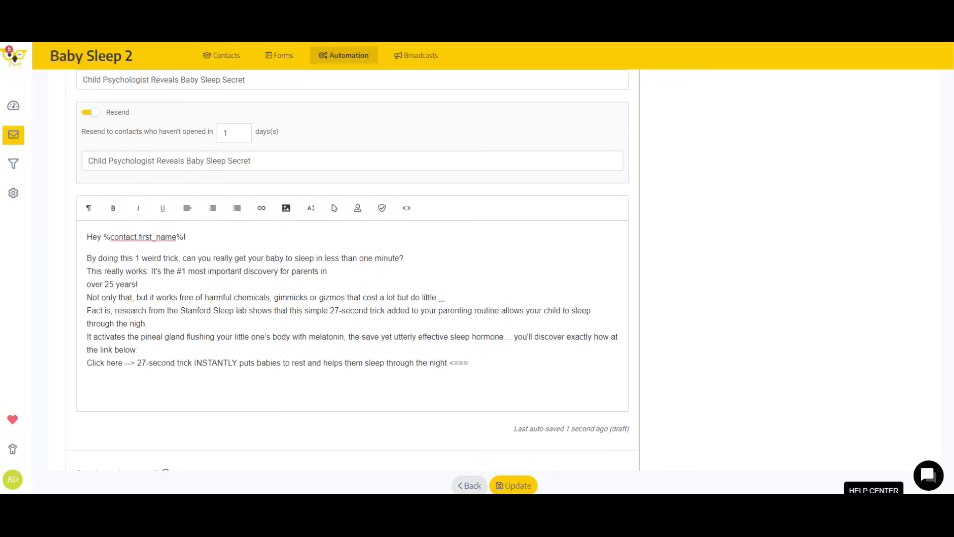
Link the "Click here --> 27-second trick" line to the generated ClickBank HopLink, set to open in a new tab.
key(alt+Tab)
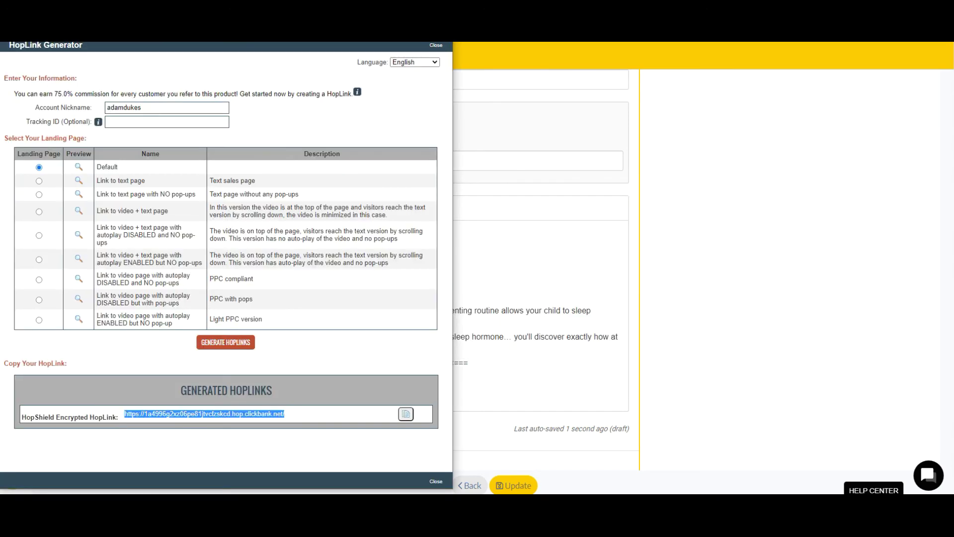
key(alt+Tab)
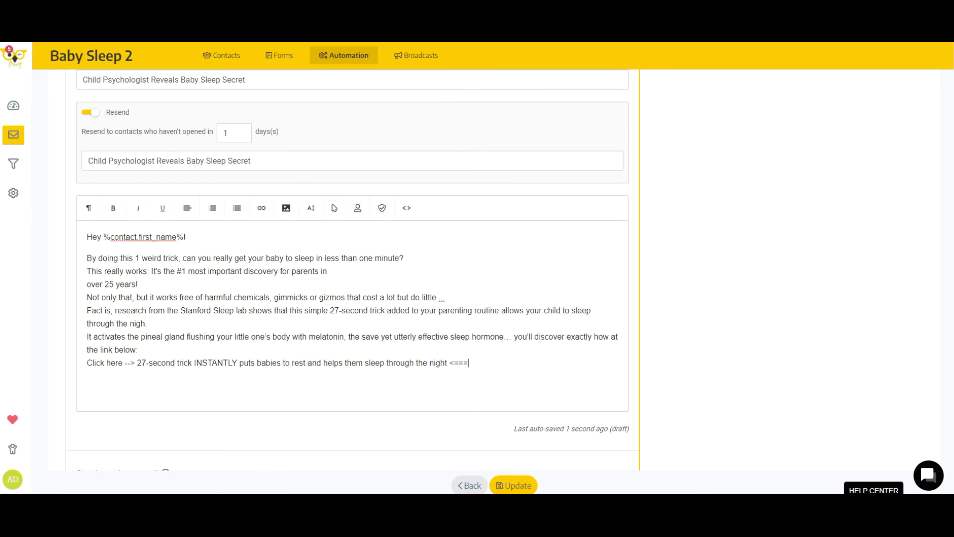
drag(86, 362, 468, 362)
click(262, 208)
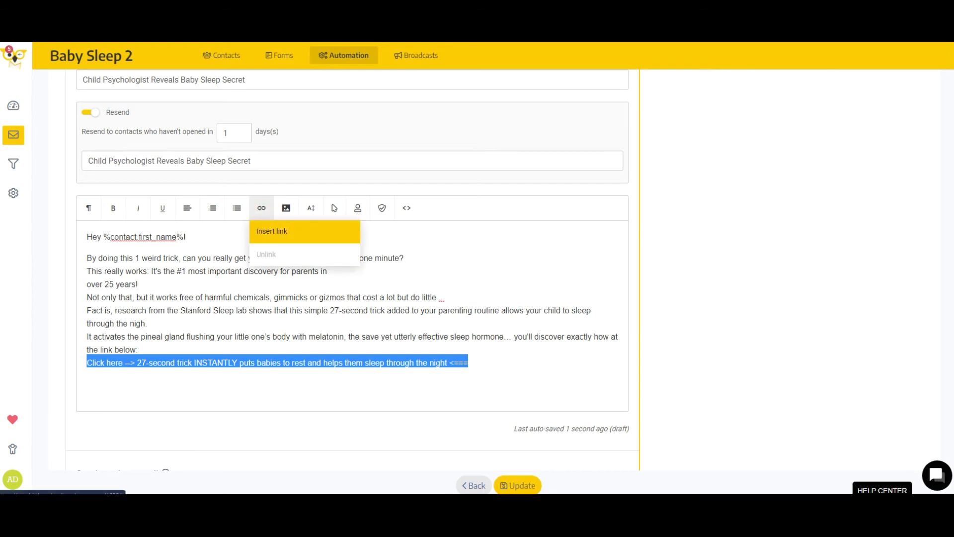
click(277, 230)
key(ctrl+v)
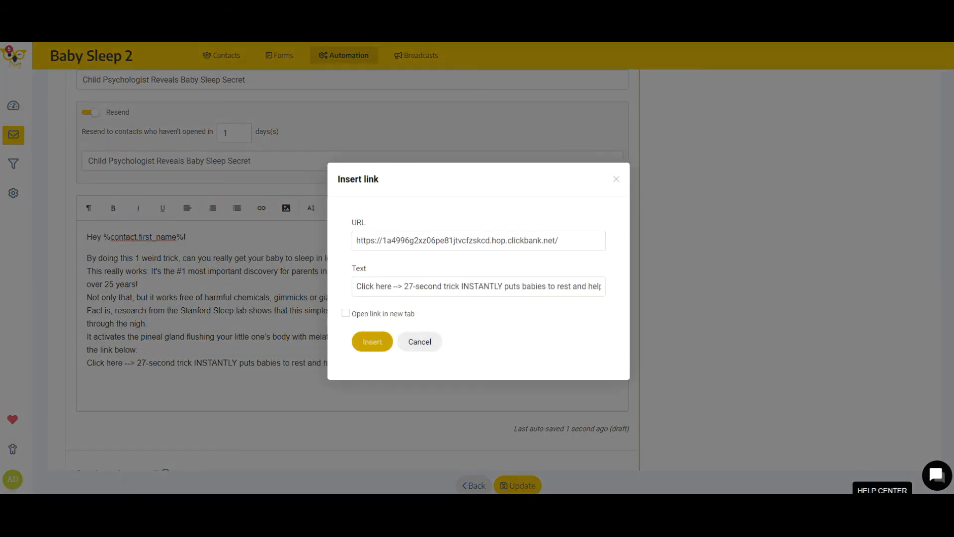
click(345, 313)
click(367, 343)
Separate the paragraphs of the second email's pasted body, and the link line, with blank lines.
click(224, 345)
key(End)
key(Return)
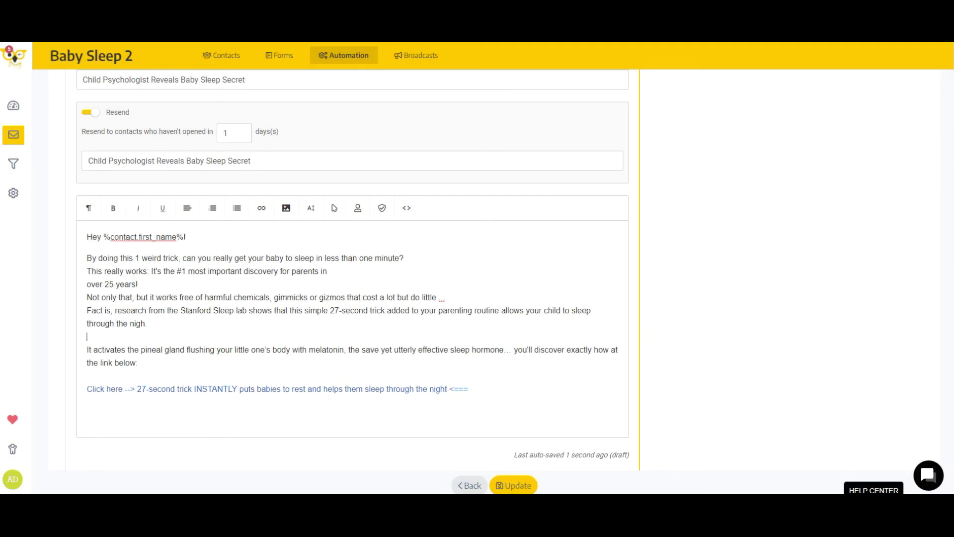
key(Return)
key(Up)
key(Up)
key(Return)
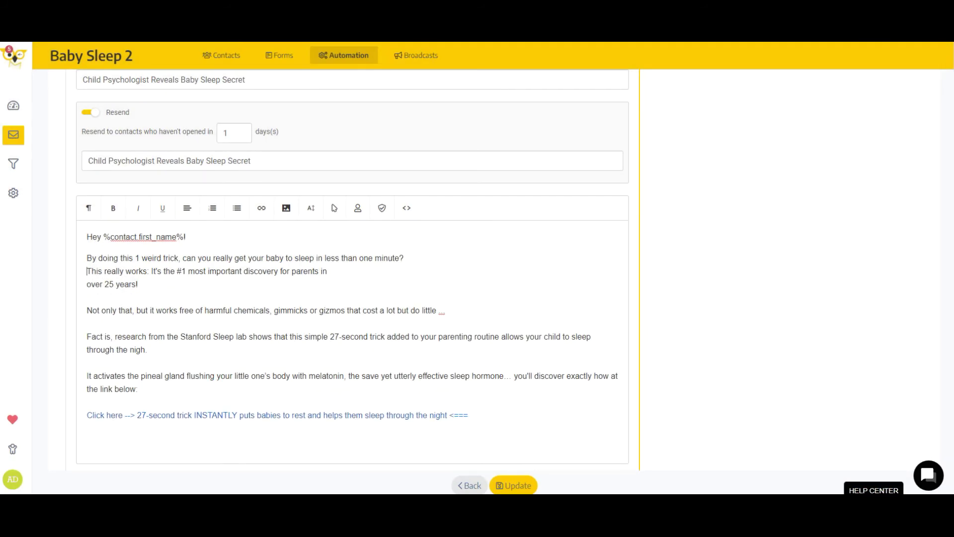
key(Return)
Format the second email's "Click here --> 27-second trick" link line as bold and underlined.
click(482, 428)
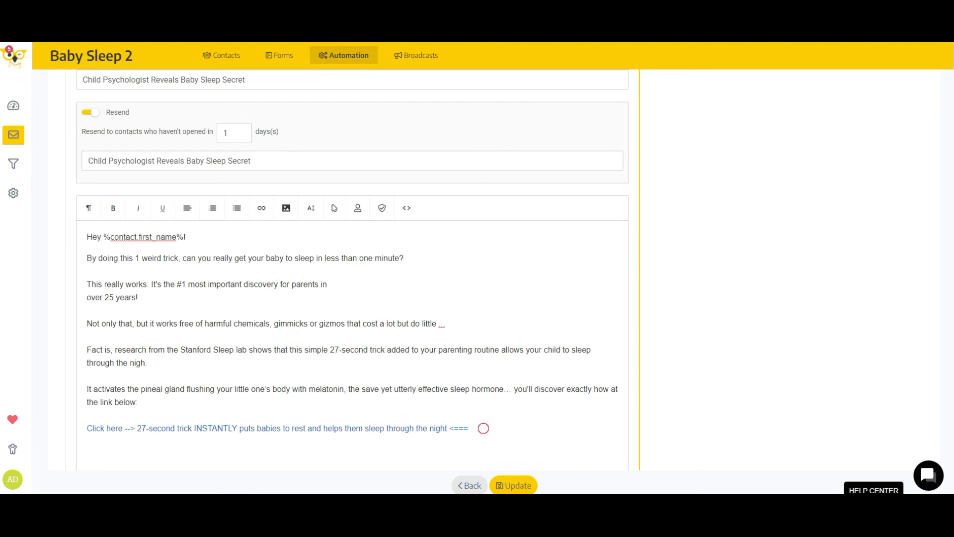
key(shift+Home)
key(ctrl+b)
key(shift+Left)
key(shift+Left)
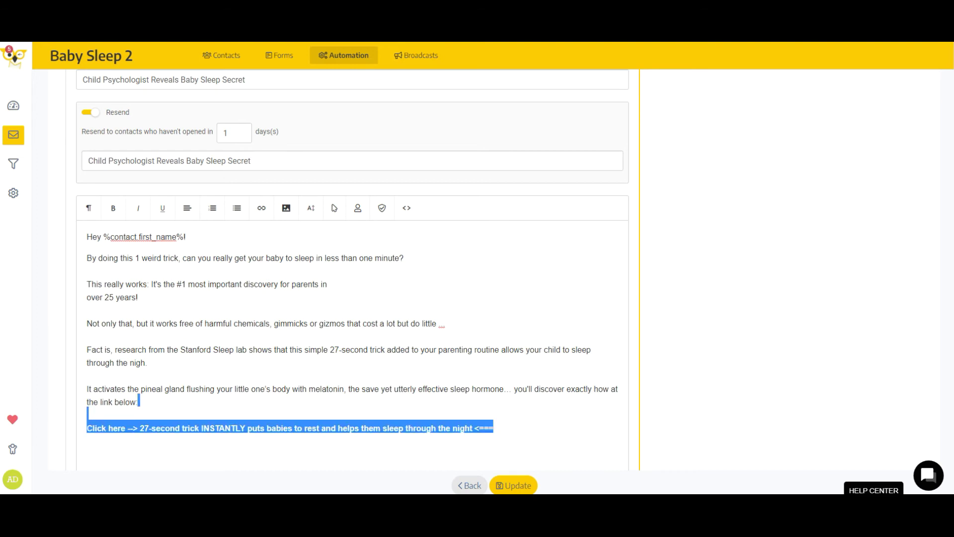
click(88, 449)
click(453, 356)
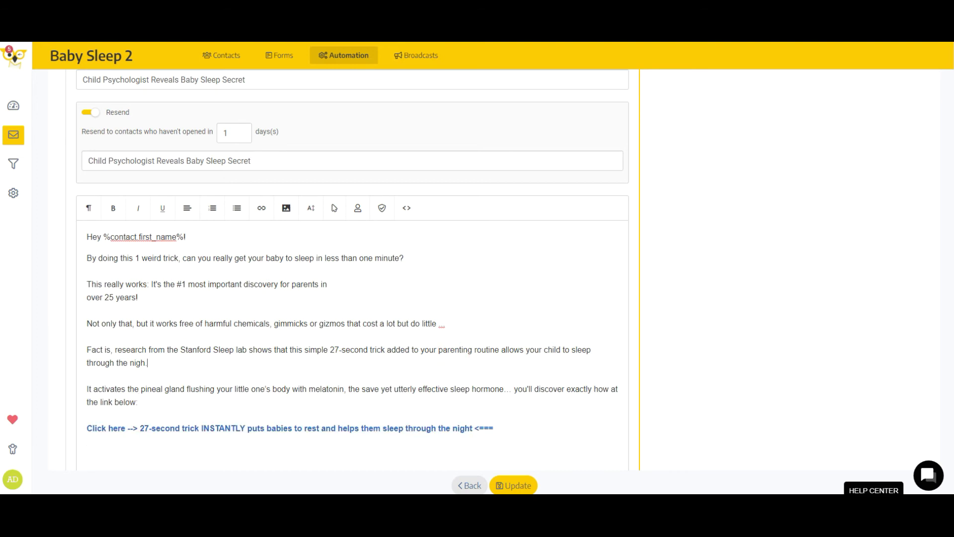
scroll(453, 356, down, 2)
click(506, 328)
triple_click(507, 328)
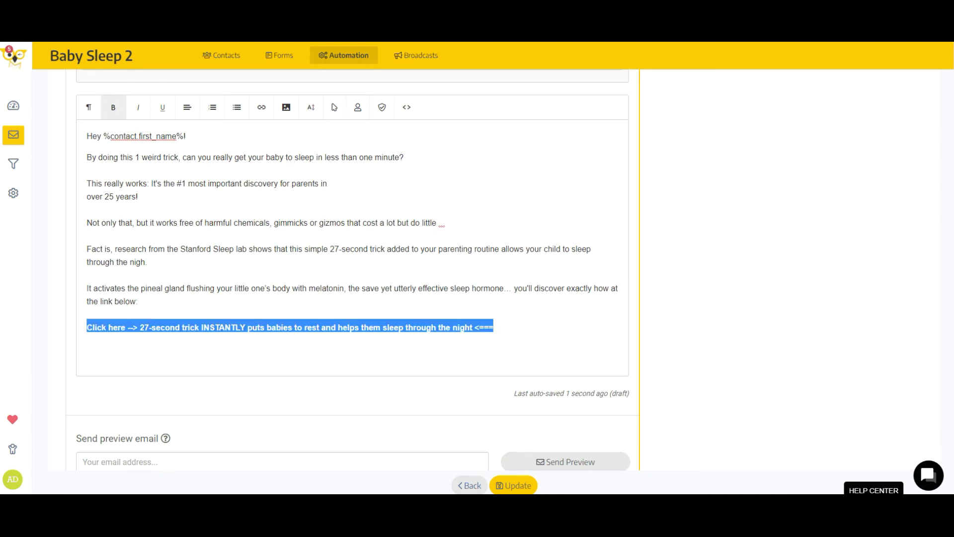
click(87, 349)
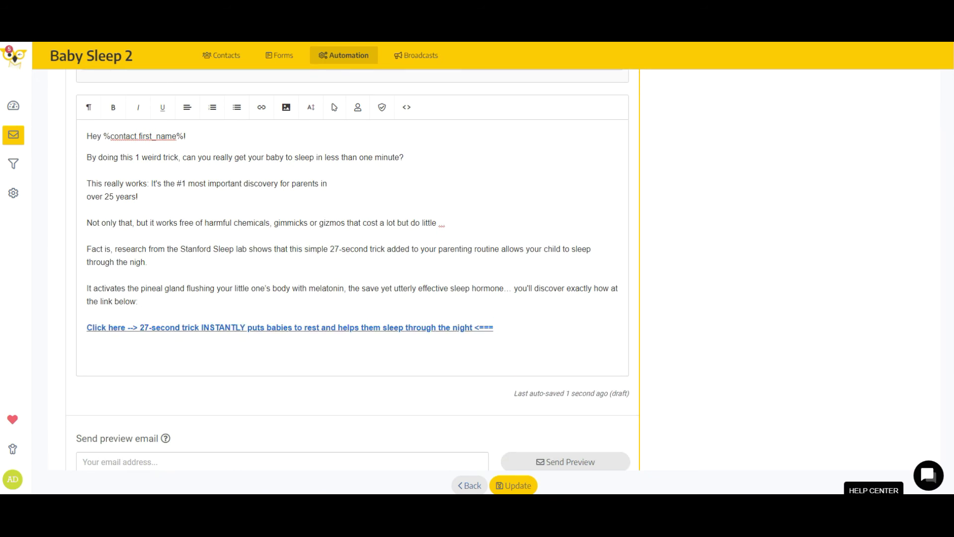
Add the sign-off "Have a GREAT day!" followed by the sender's first name below the link, and save the email.
key(Return)
text(Have a GREAT day!)
key(Return)
text(Adam)
click(514, 485)
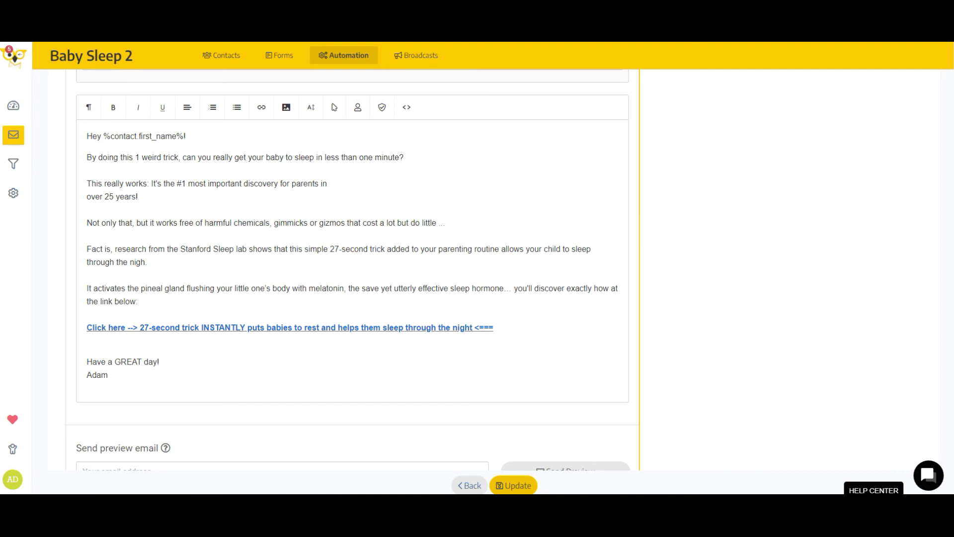
Review the remaining email swipes on the Baby Sleep Miracle affiliate page for further messages to use in the sequence.
scroll(348, 269, up, 5)
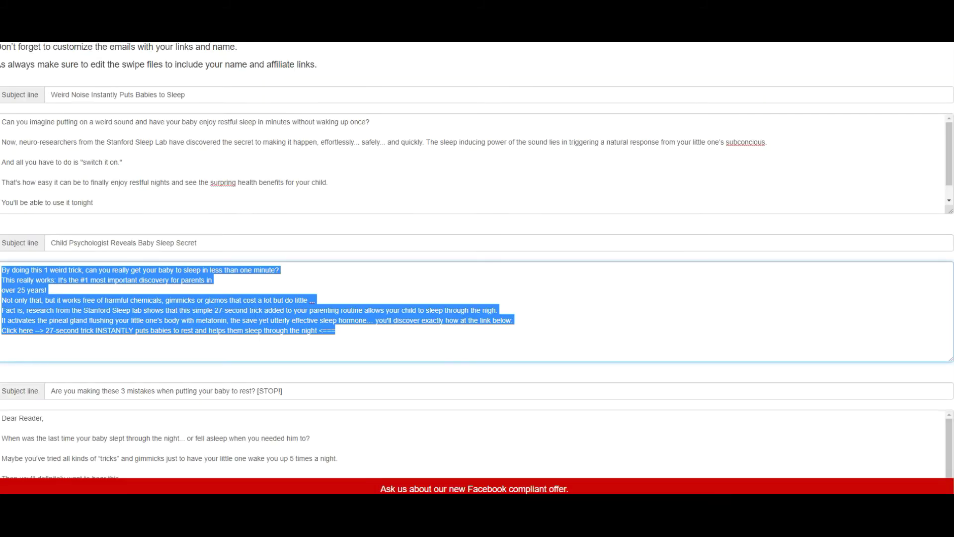
scroll(477, 269, down, 5)
scroll(478, 268, down, 5)
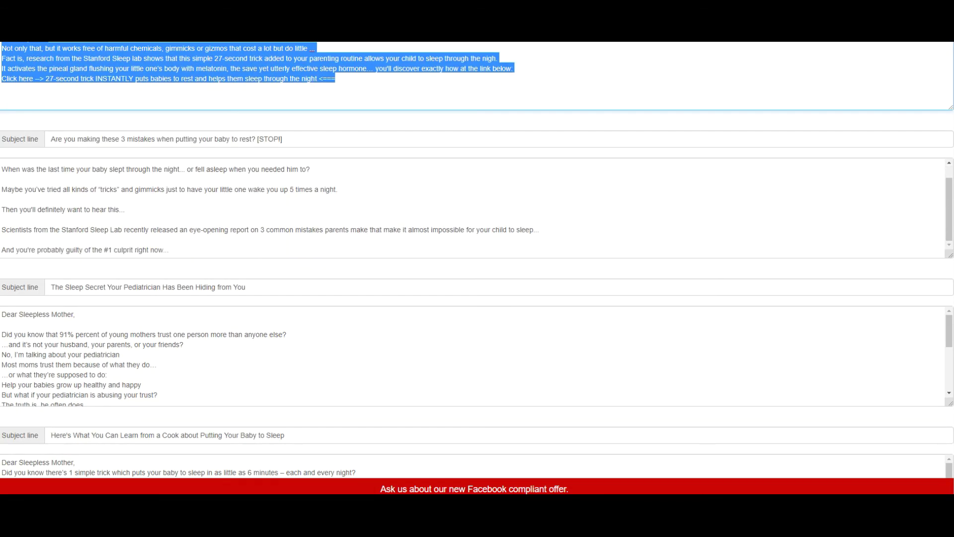
scroll(477, 403, down, 6)
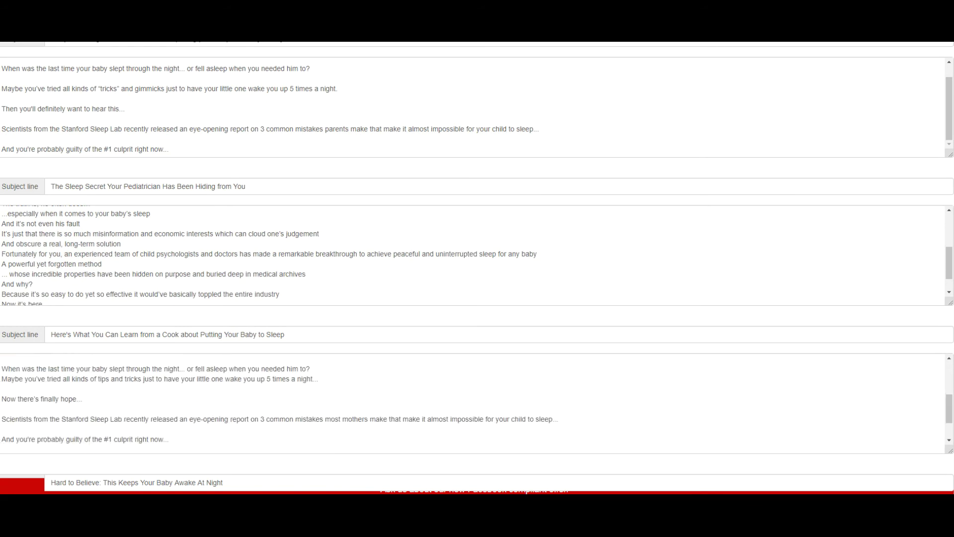
scroll(477, 437, down, 6)
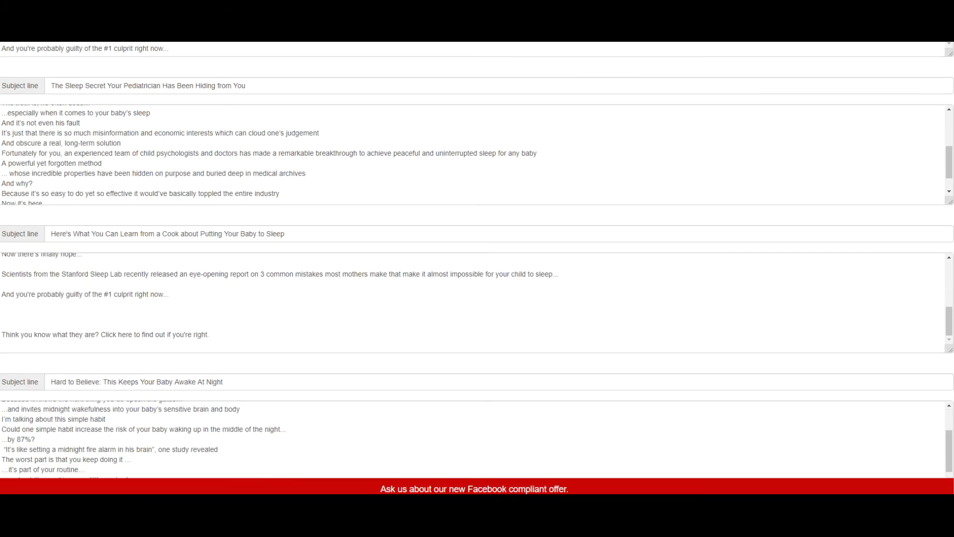
scroll(477, 437, down, 6)
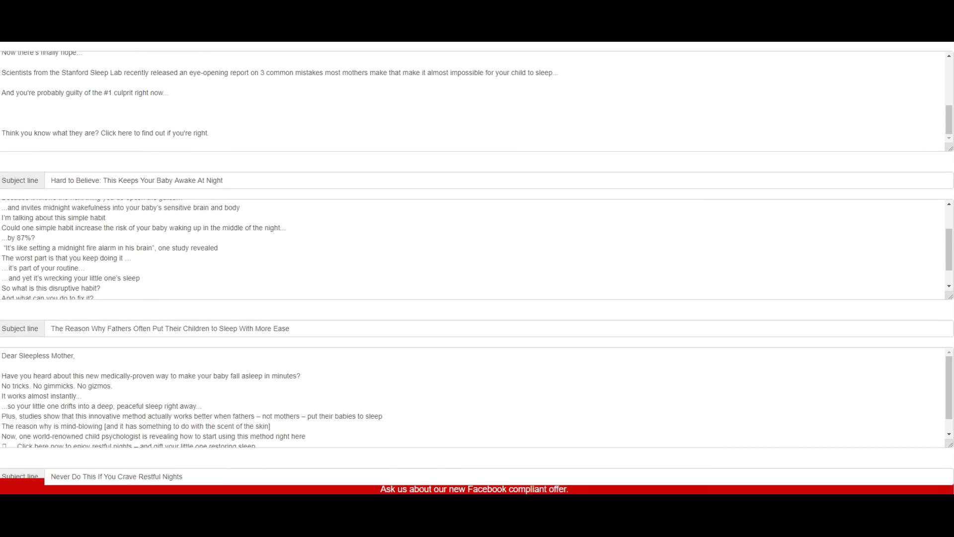
scroll(477, 438, down, 2)
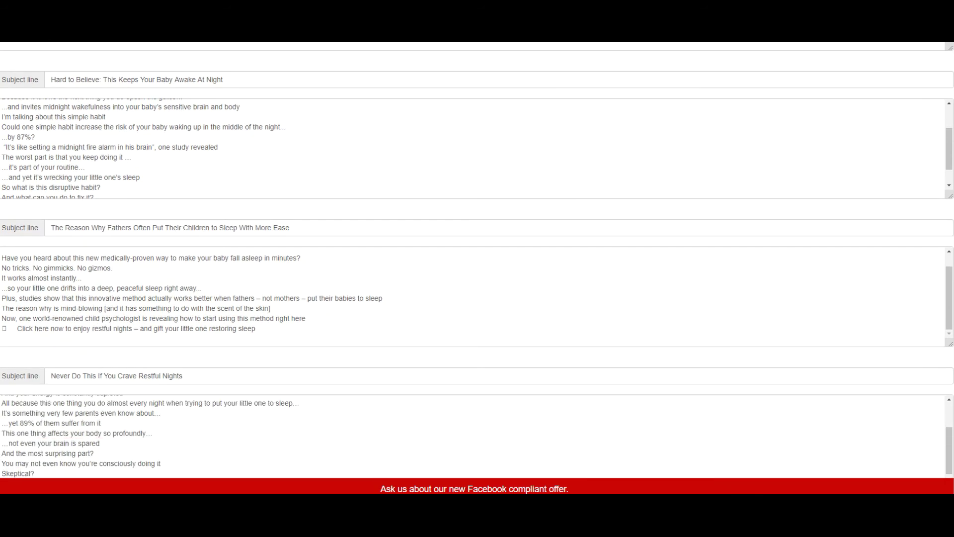
scroll(477, 438, down, 5)
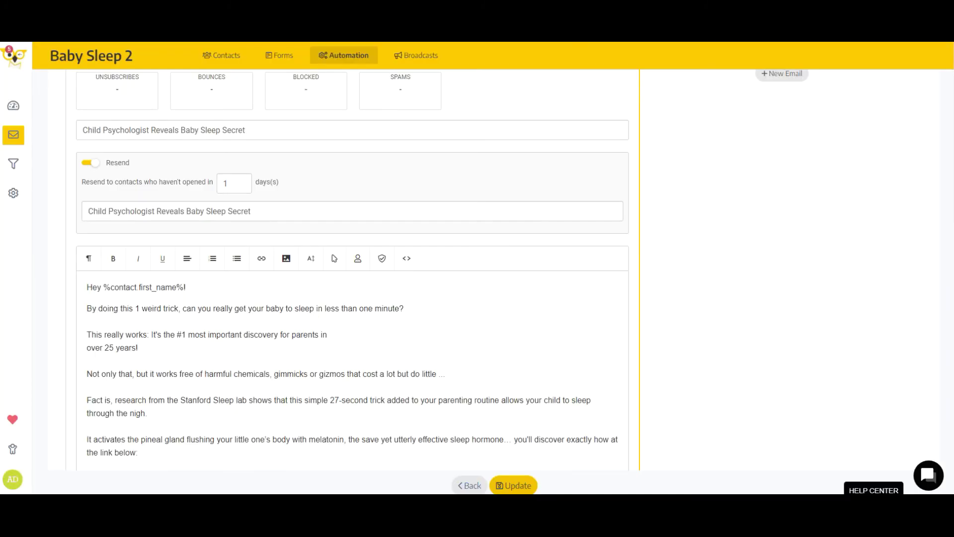
Set the second email to be sent 3 days after the previous email, and update the sequence.
scroll(348, 269, up, 4)
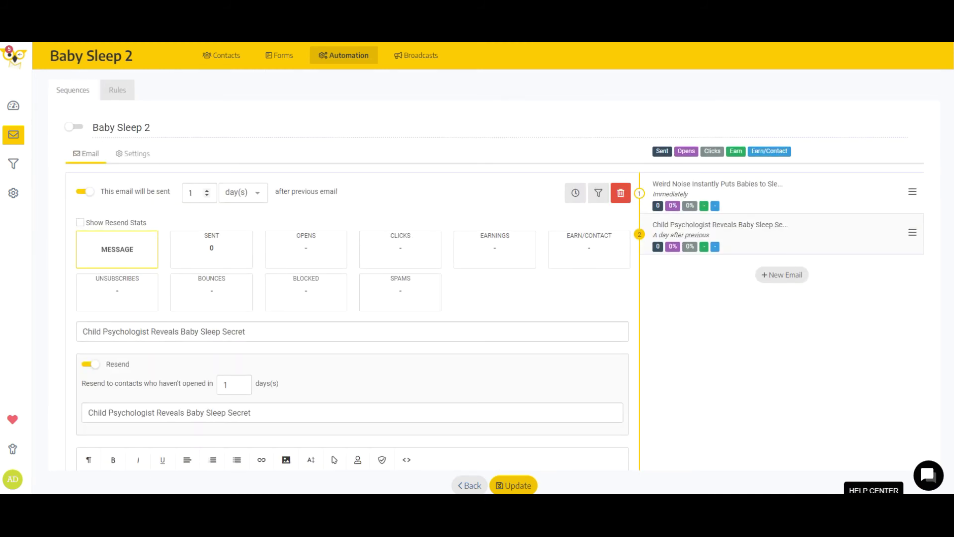
double_click(191, 193)
text(3)
click(243, 192)
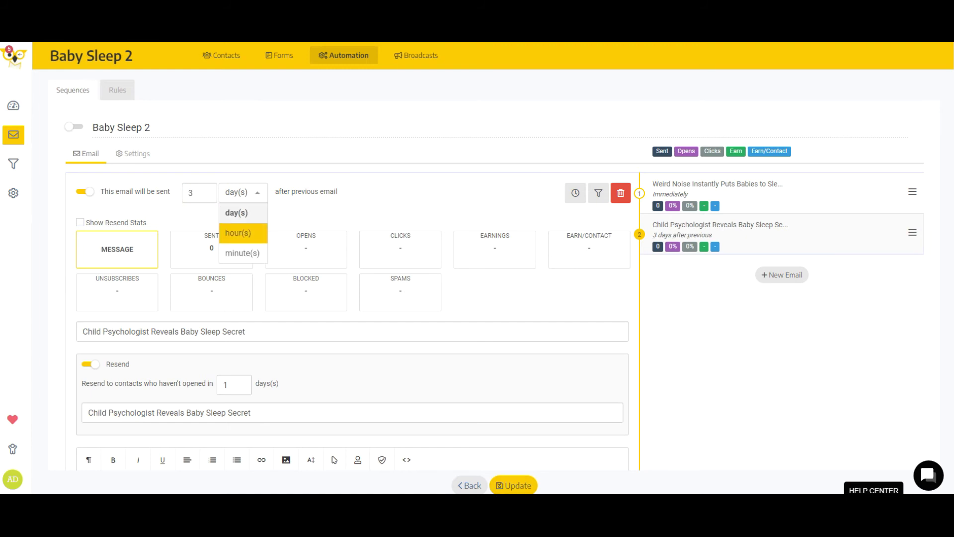
click(388, 200)
click(503, 487)
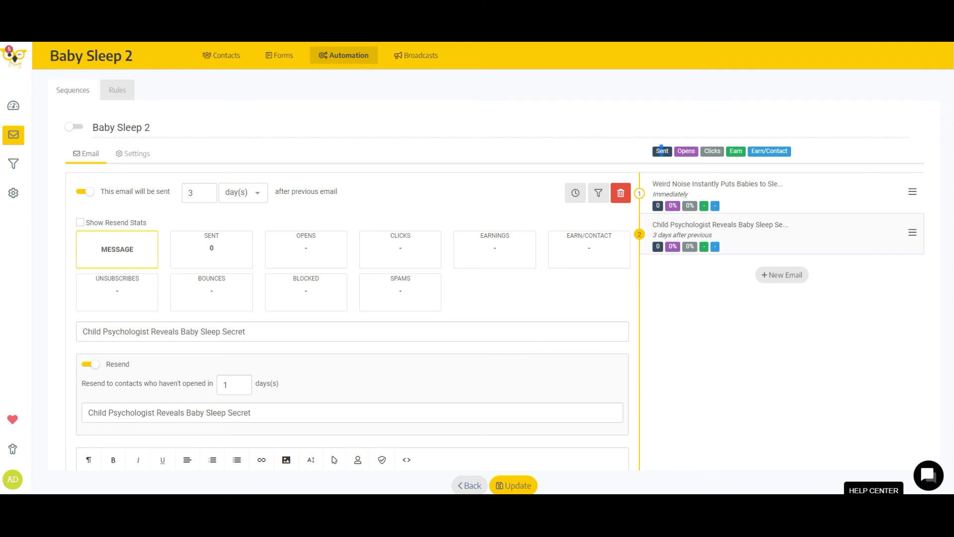
Try reordering the second email in the sequence list, return it to second place, and save the sequence.
click(912, 233)
mouse_move(911, 232)
mouse_down()
mouse_move(909, 185)
mouse_move(913, 233)
mouse_up()
scroll(491, 270, down, 1)
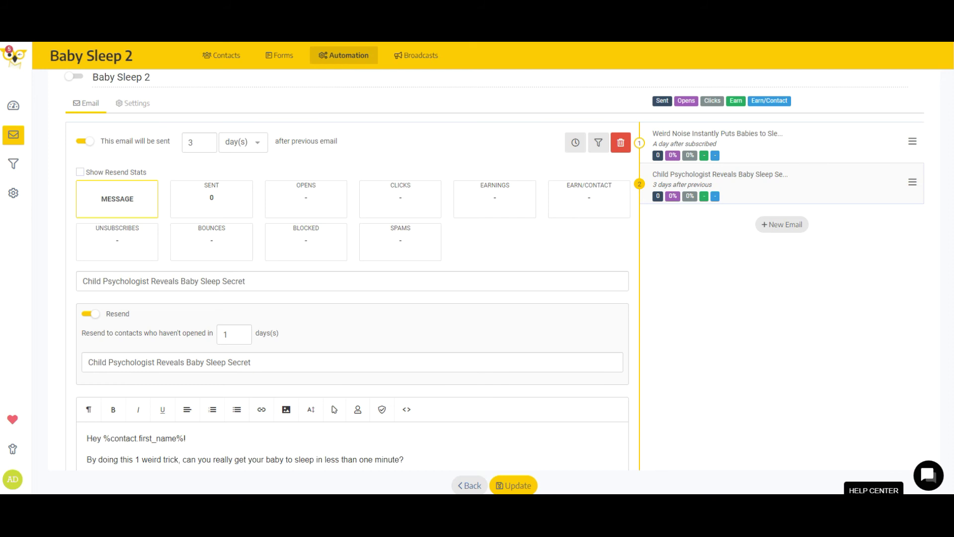
click(513, 485)
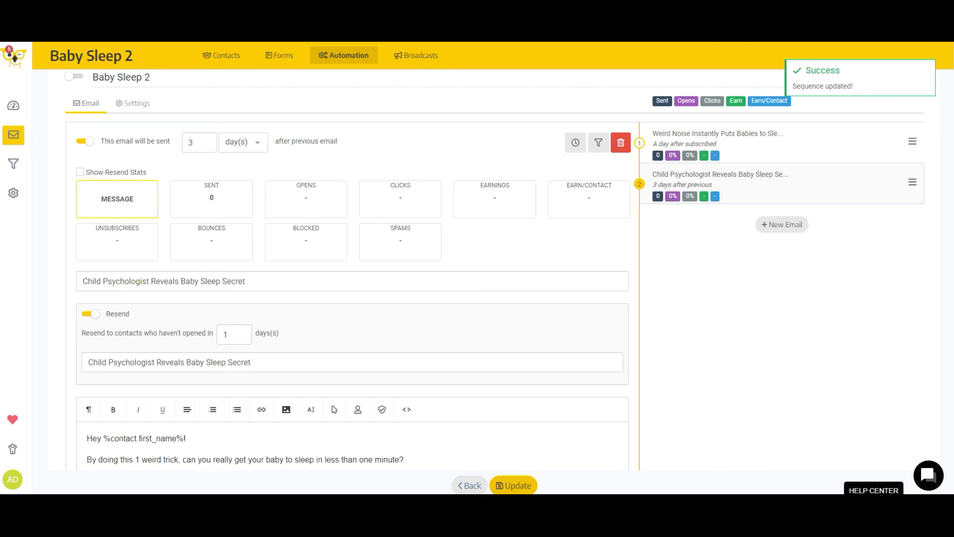
Activate the Baby Sleep 2 sequence and save it.
scroll(352, 298, up, 1)
click(77, 126)
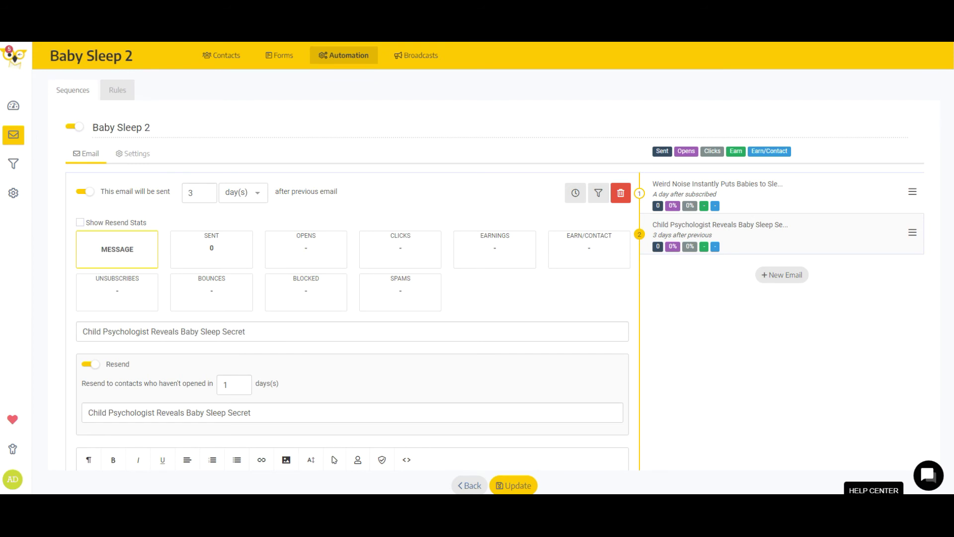
click(517, 485)
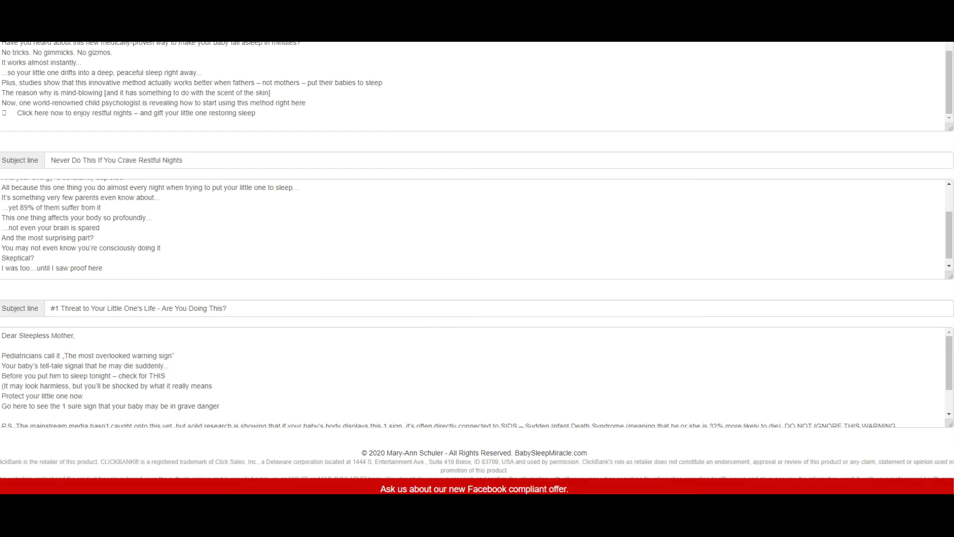
Look back up through the email swipes on the Baby Sleep Miracle affiliate page.
scroll(477, 268, up, 5)
scroll(477, 268, up, 1)
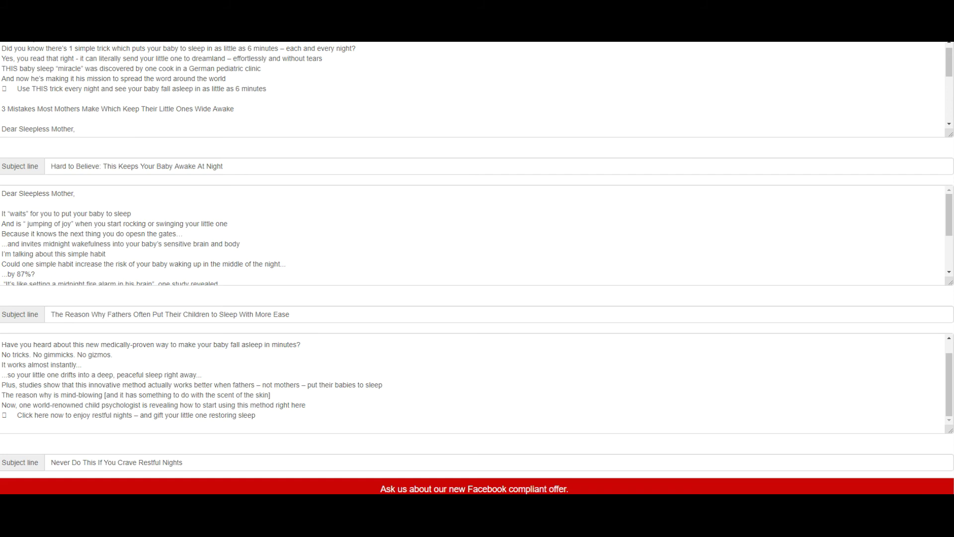
scroll(477, 242, up, 19)
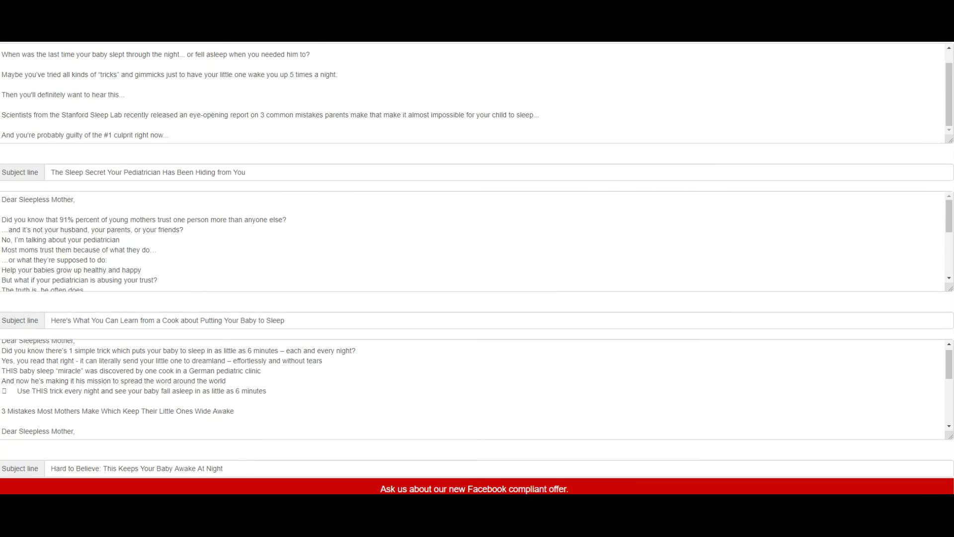
scroll(477, 268, up, 3)
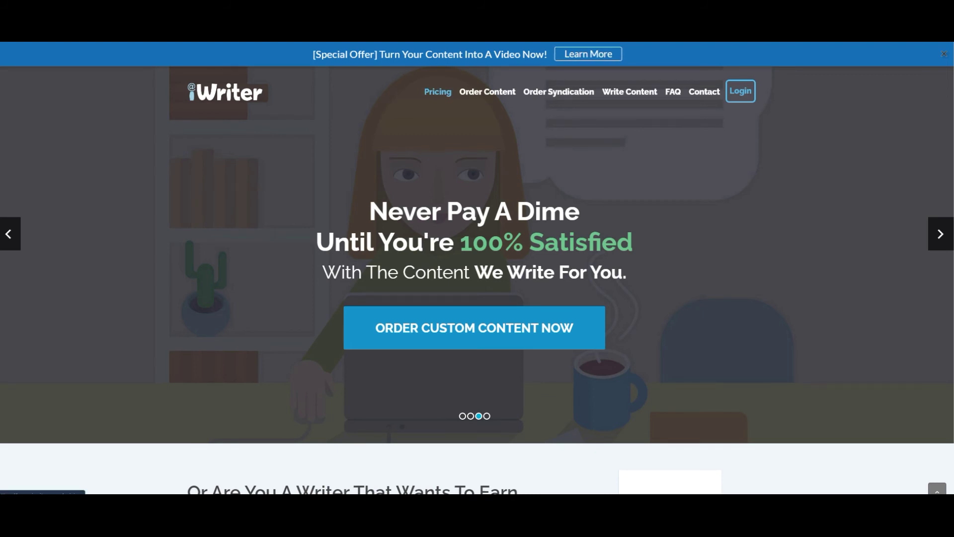
Examine iWriter's content pricing, focusing on the Elite and Elite Plus tiers.
click(438, 92)
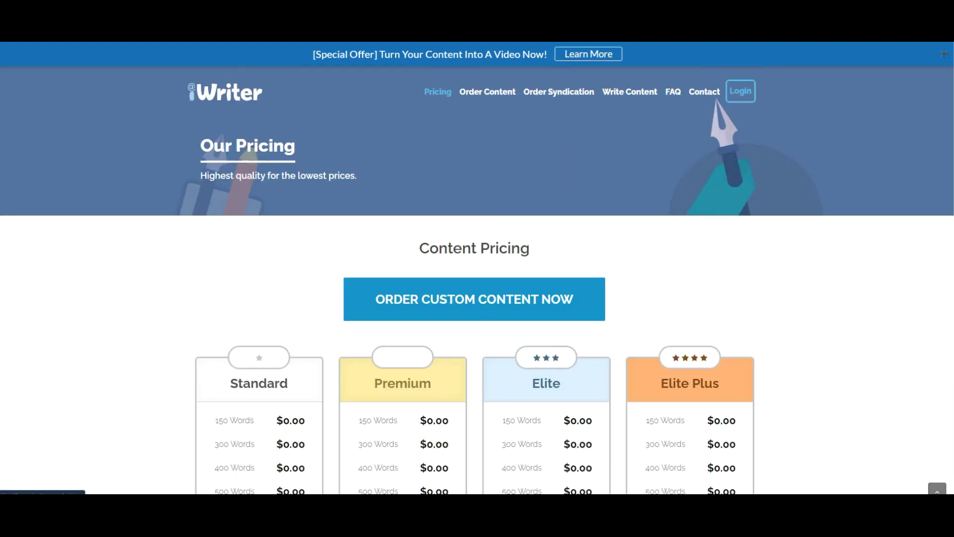
scroll(438, 92, down, 2)
drag(532, 282, 560, 282)
drag(668, 282, 719, 282)
scroll(570, 268, down, 3)
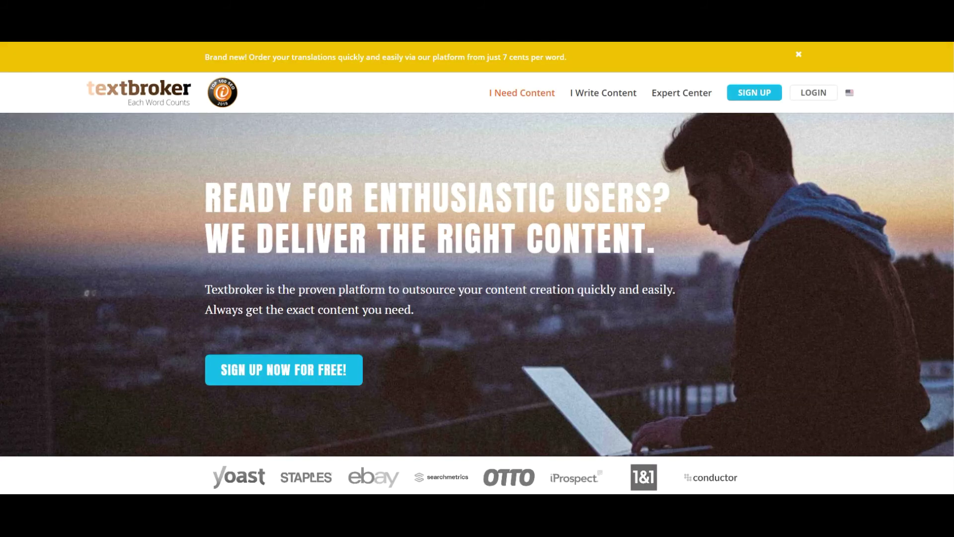
Open Textbroker's Self-Service prices and examine the OpenOrder per-word rates for four-star and five-star authors.
mouse_move(522, 93)
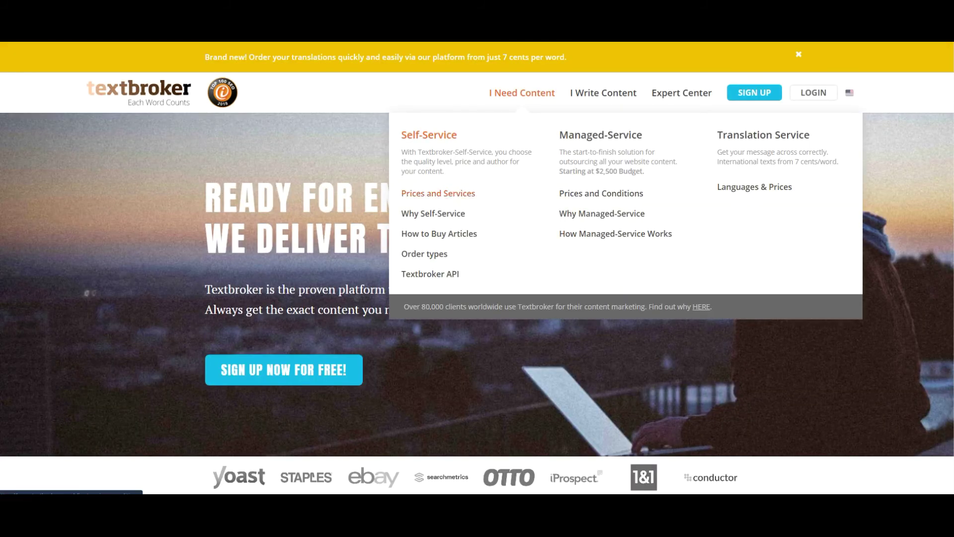
click(438, 193)
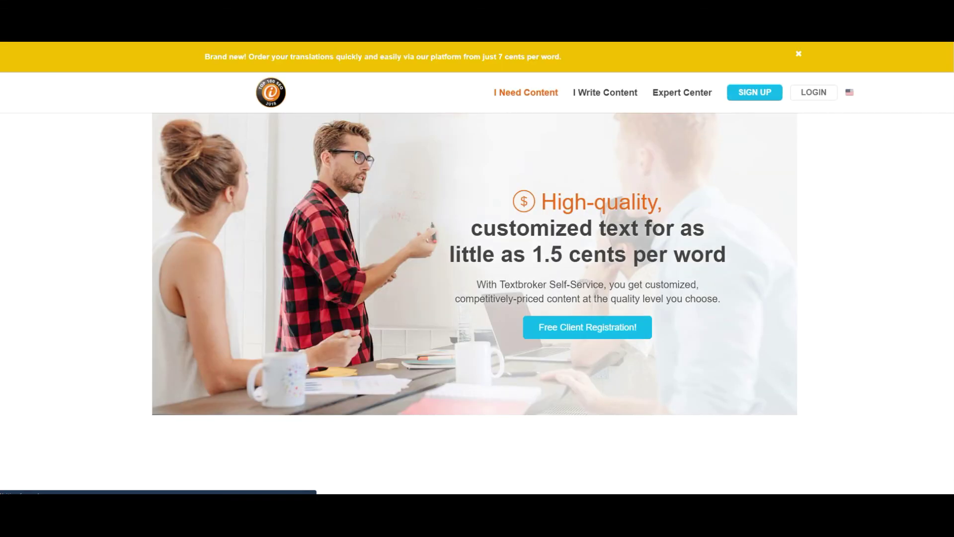
scroll(477, 268, down, 20)
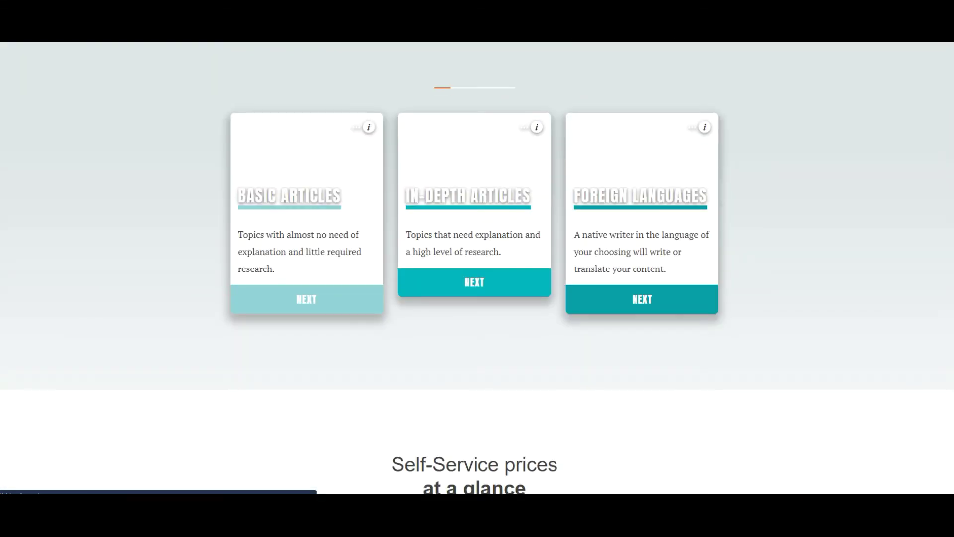
scroll(478, 269, down, 7)
scroll(477, 268, up, 2)
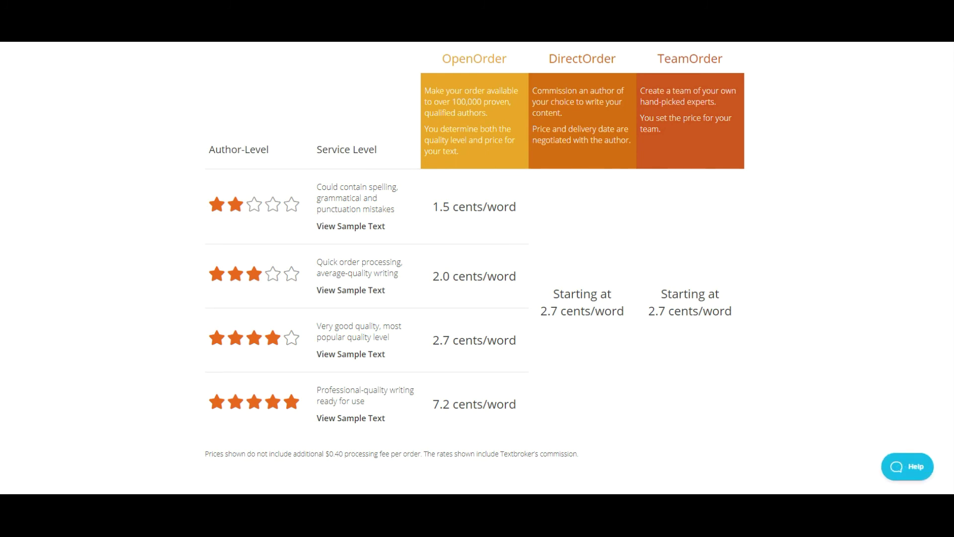
drag(435, 342, 450, 341)
drag(436, 403, 450, 404)
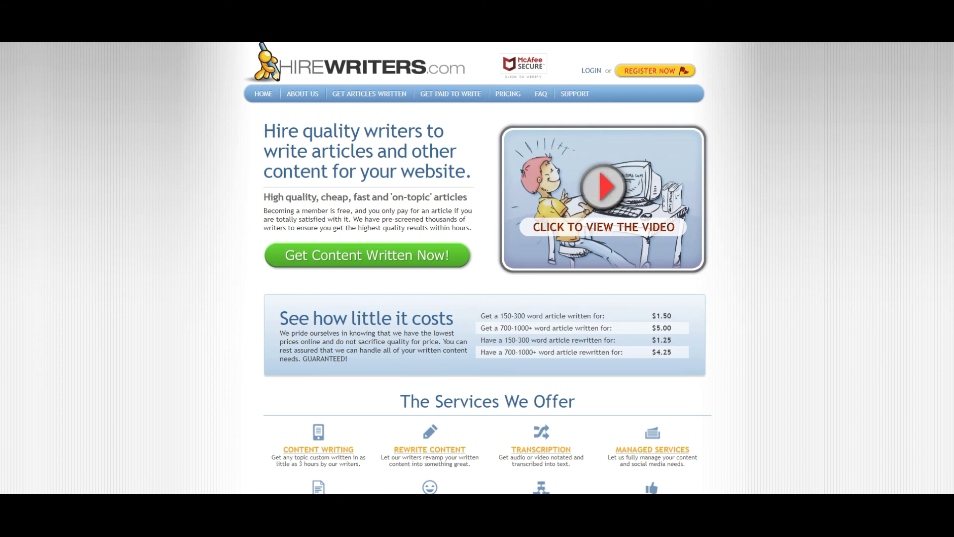
Open the HireWriters price information and compare Skilled and Expert new article prices, focusing on 700-1000 words.
click(504, 94)
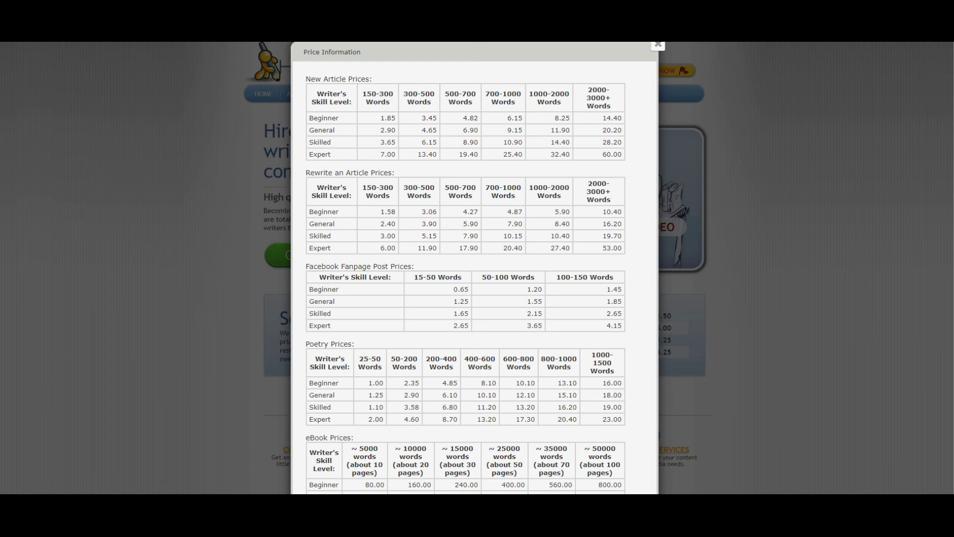
double_click(319, 143)
double_click(319, 154)
double_click(319, 142)
double_click(502, 142)
double_click(513, 154)
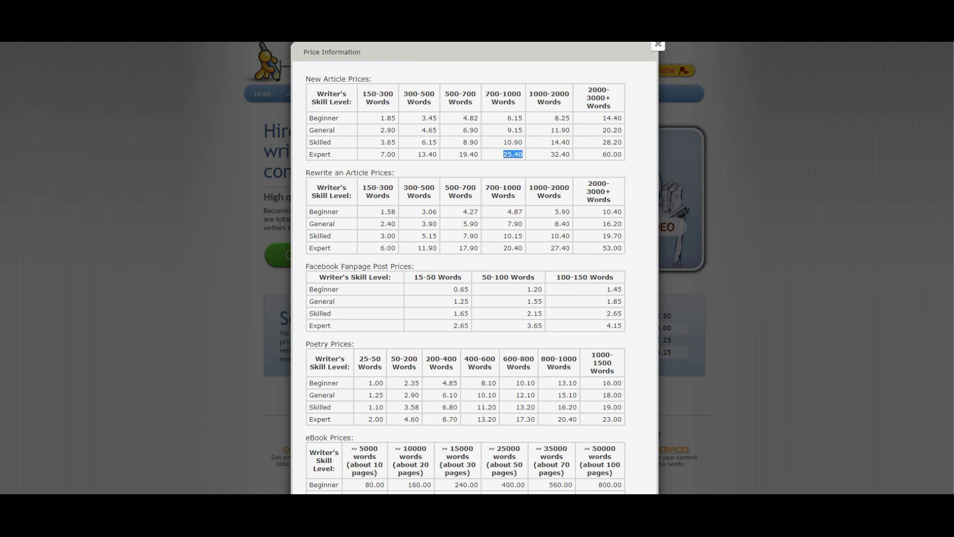